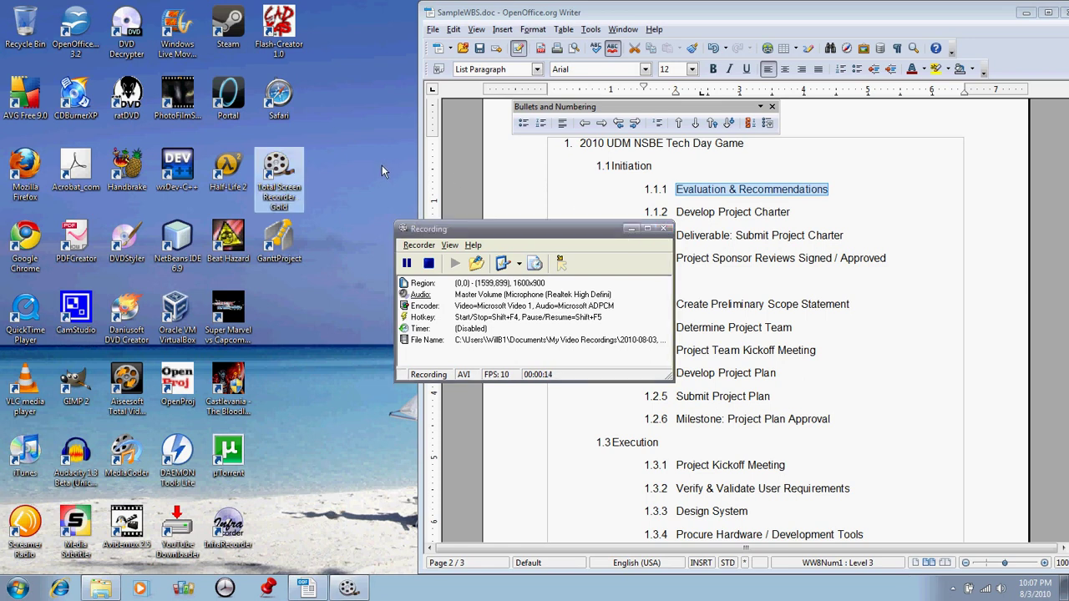
Step: Arrange the Writer WBS document window and scroll through its contents
drag(571, 225, 839, 579)
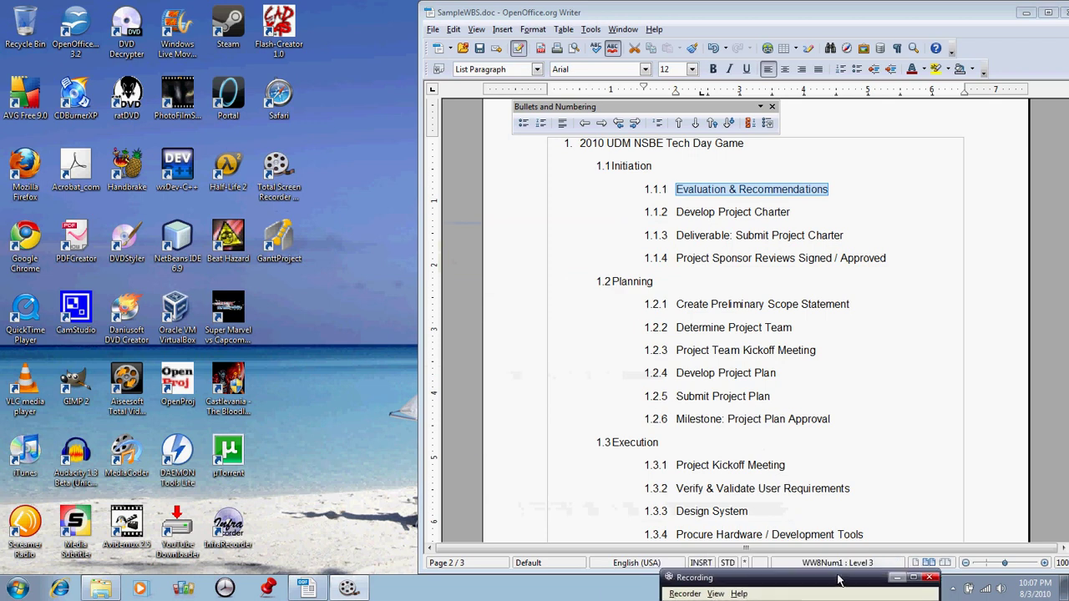
click(676, 396)
scroll(622, 362, up, 2)
scroll(621, 361, up, 15)
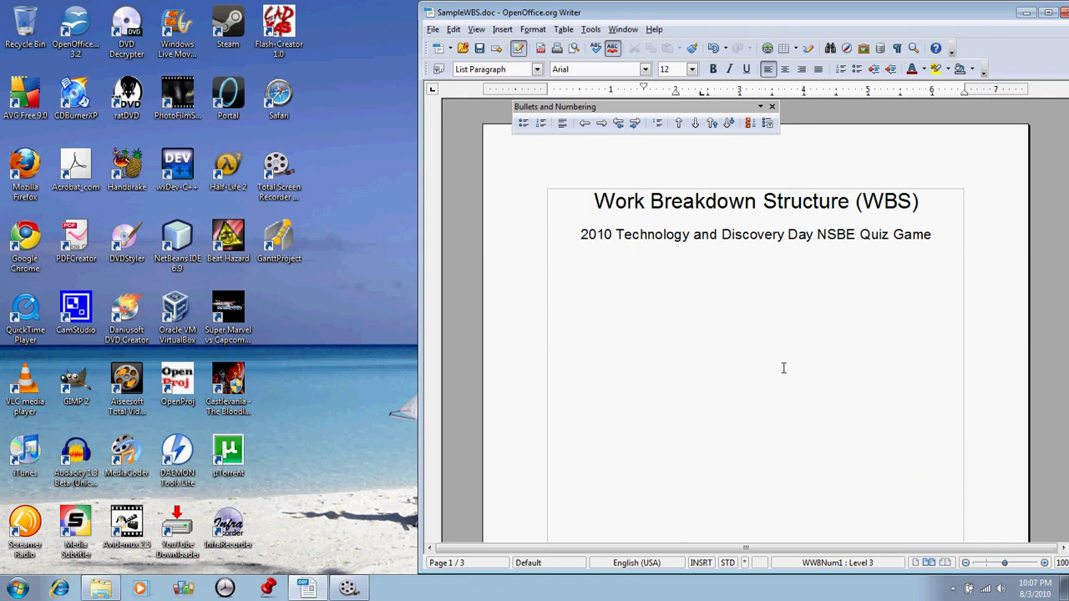
scroll(783, 368, down, 4)
scroll(783, 368, down, 2)
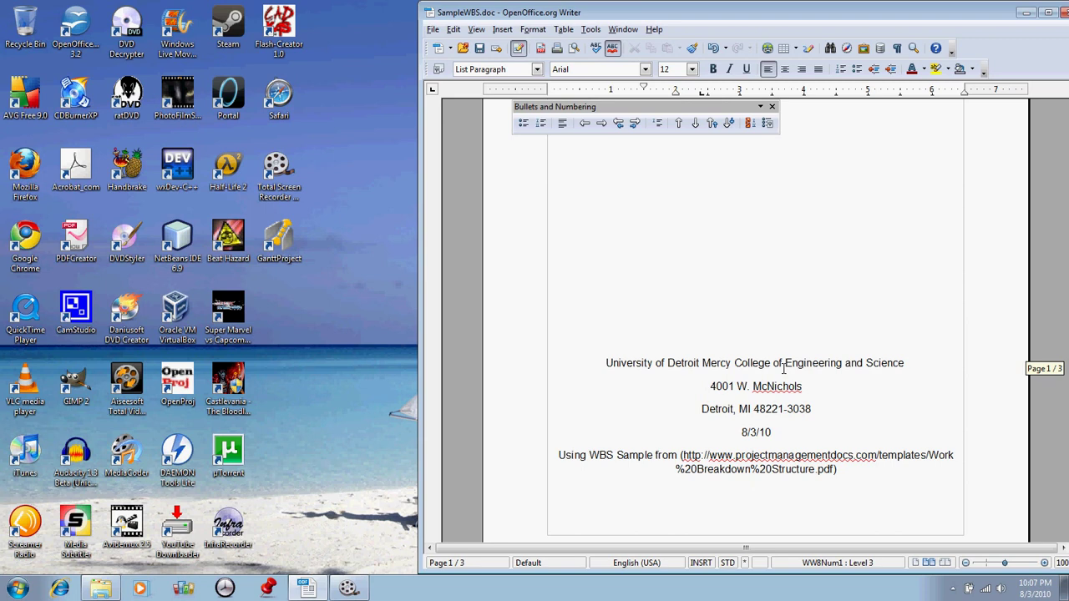
scroll(784, 368, down, 5)
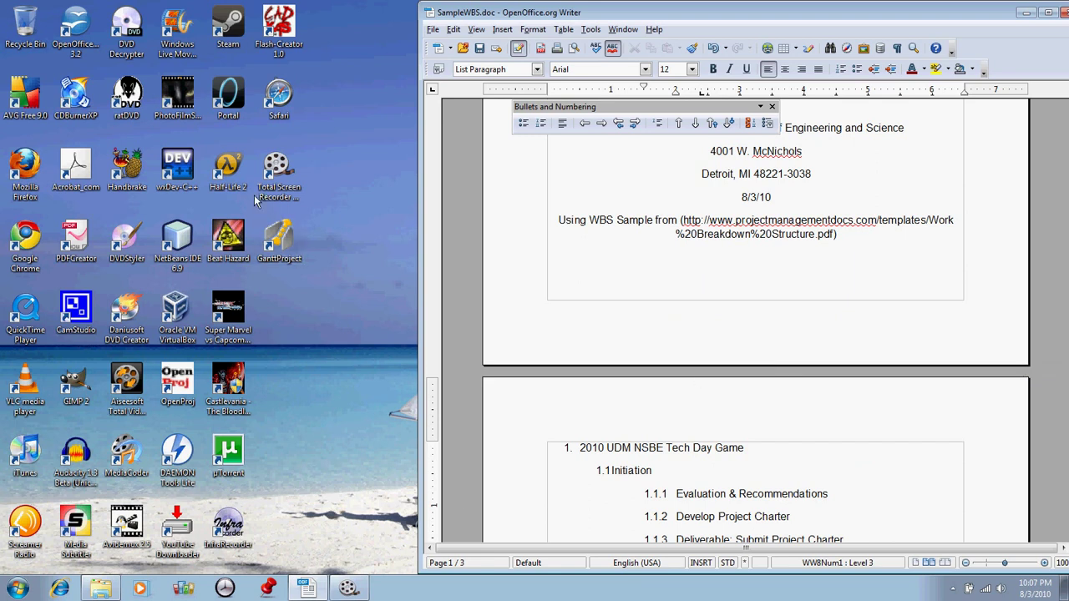
Step: Launch OpenProj, dismiss the startup tip, and start a new project dated 8/3/10
double_click(169, 389)
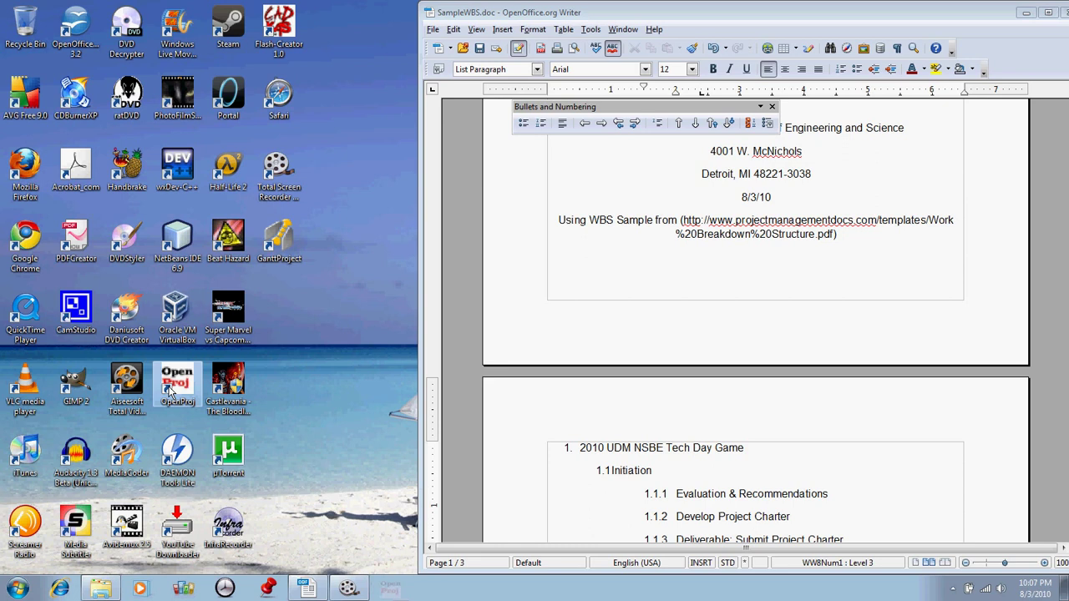
click(443, 326)
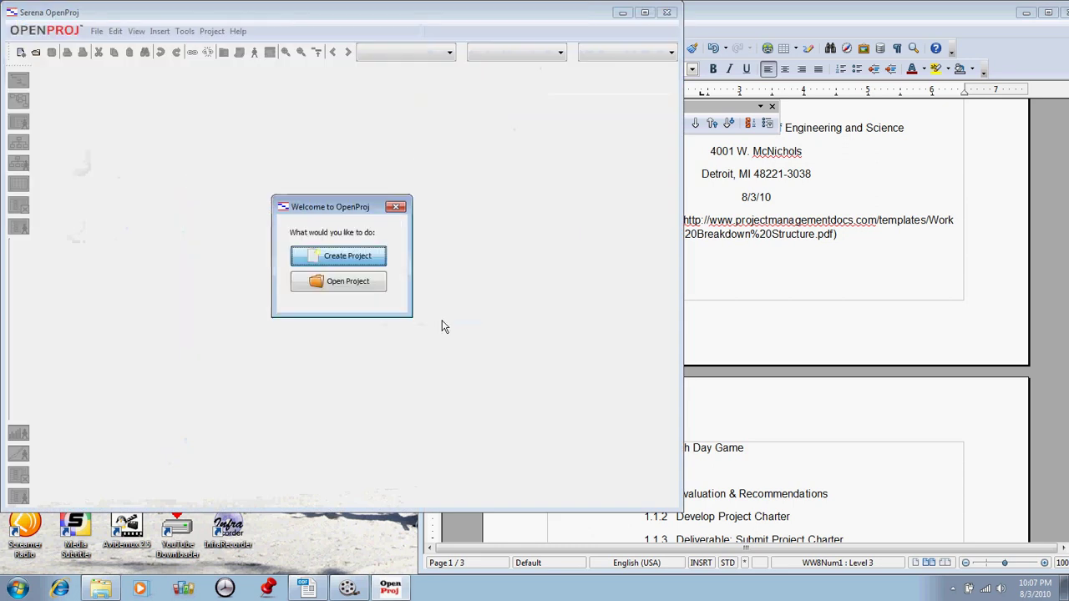
click(338, 261)
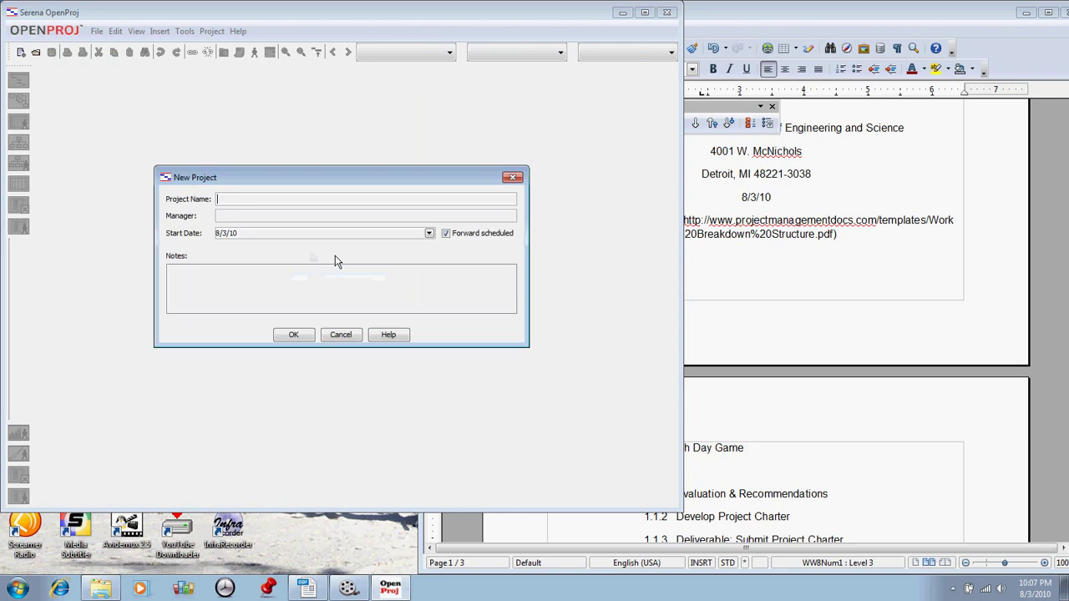
click(757, 267)
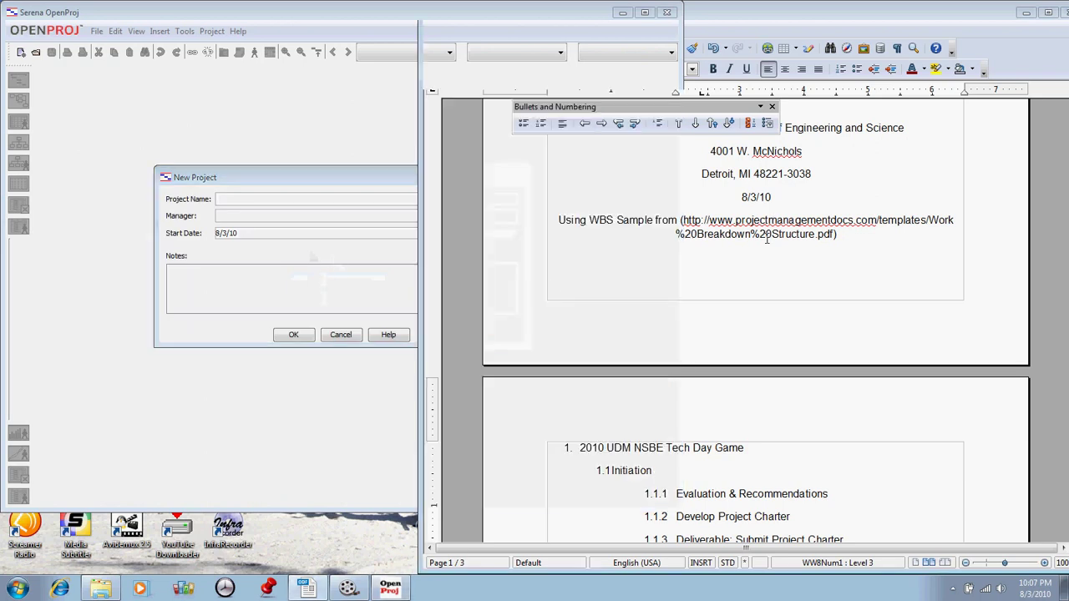
Step: Copy the Writer subtitle '2010 Technology and Discovery Day NSBE Quiz Game' to the clipboard
scroll(758, 267, up, 2)
scroll(758, 267, up, 6)
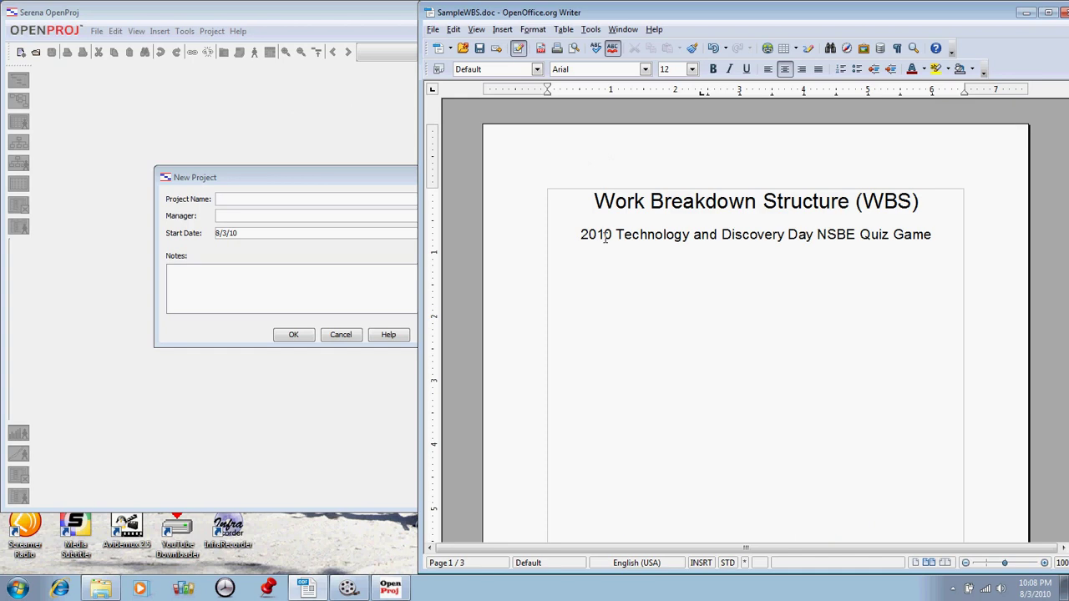
triple_click(605, 236)
right_click(610, 236)
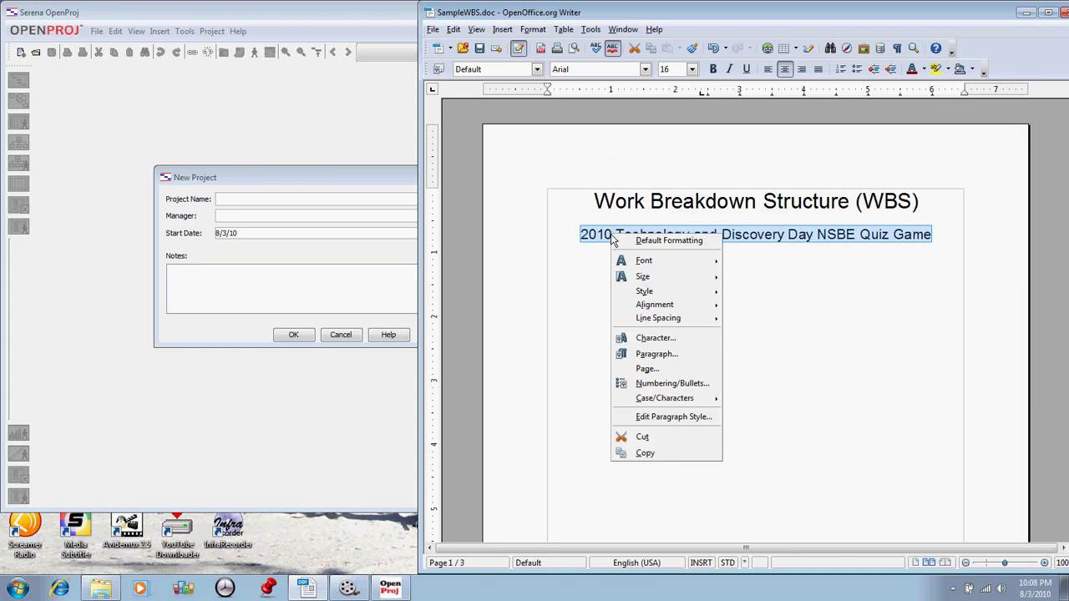
click(692, 455)
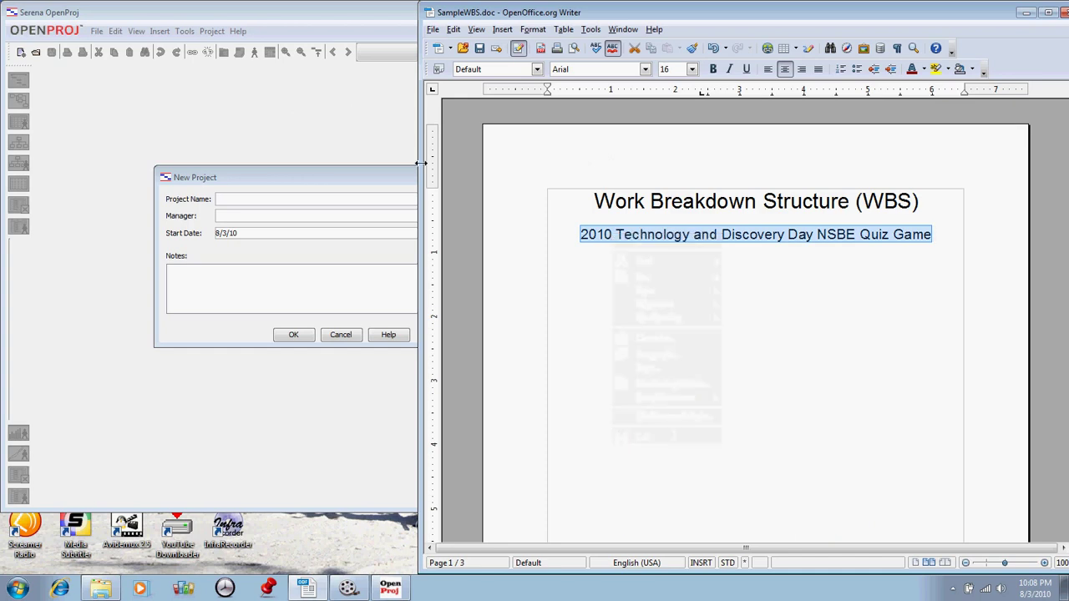
click(270, 198)
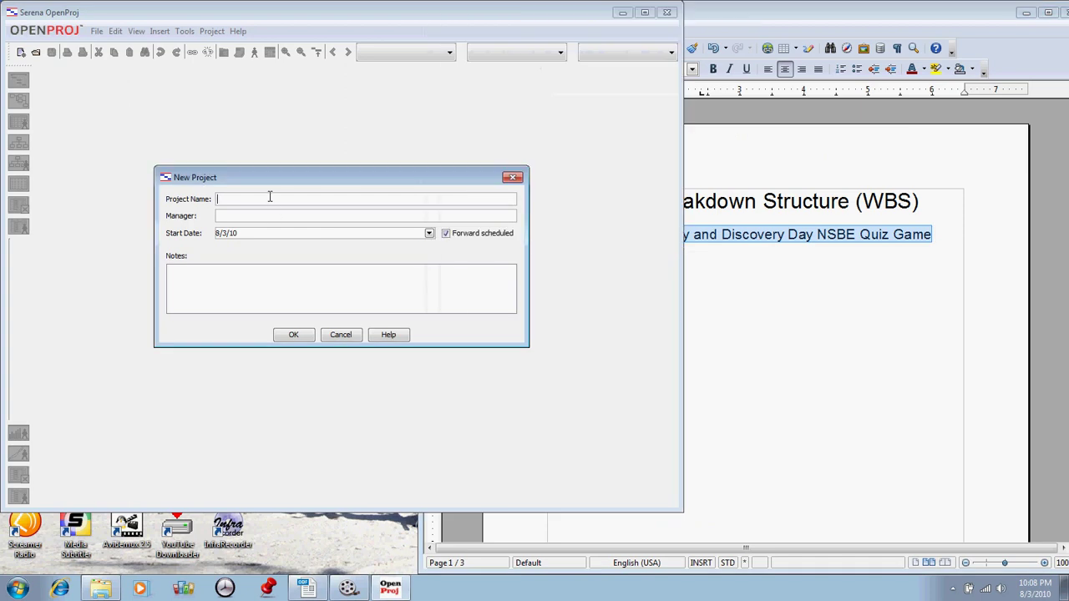
Step: Name the project '2010 Technology and Discovery Day NSBE Quiz Game', enter the manager's name and a quiz note, and create it
key(ctrl+v)
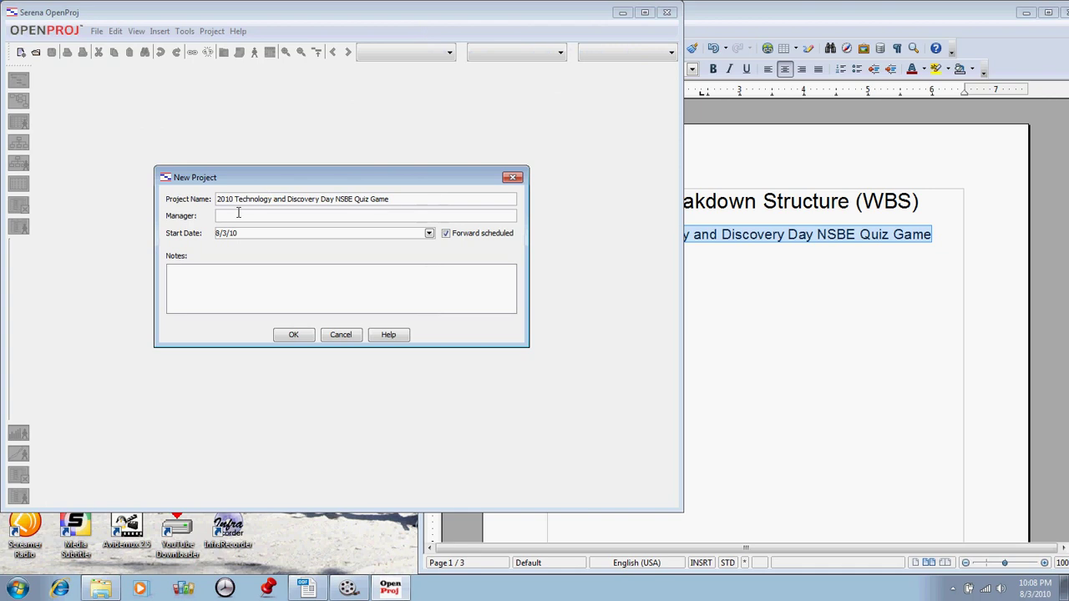
click(238, 213)
click(295, 289)
text(Game to quiz high sch)
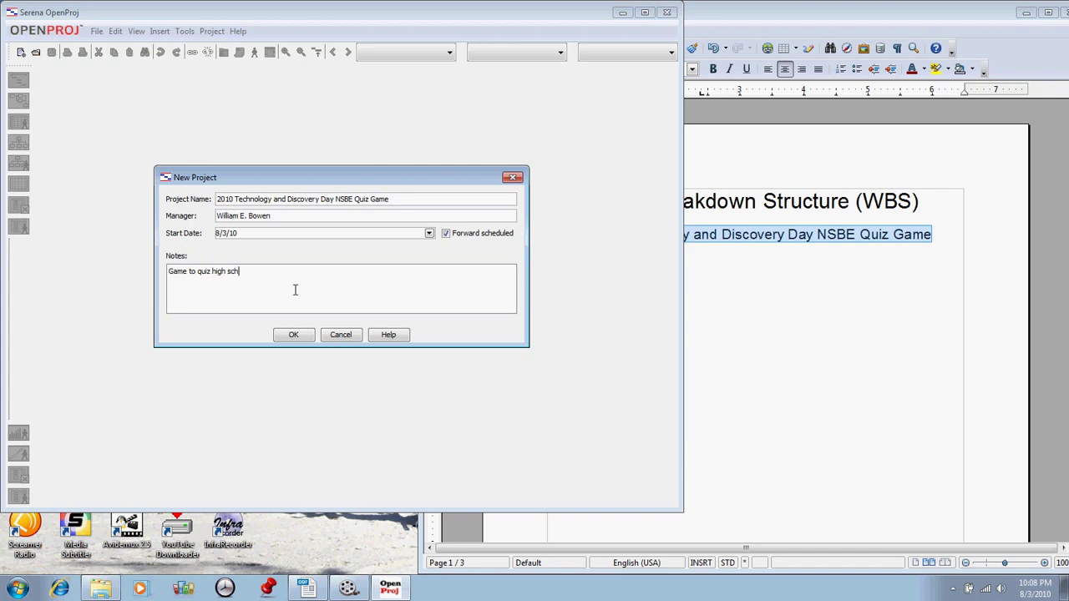
text(ool kids on math and scin)
text(nce)
click(308, 334)
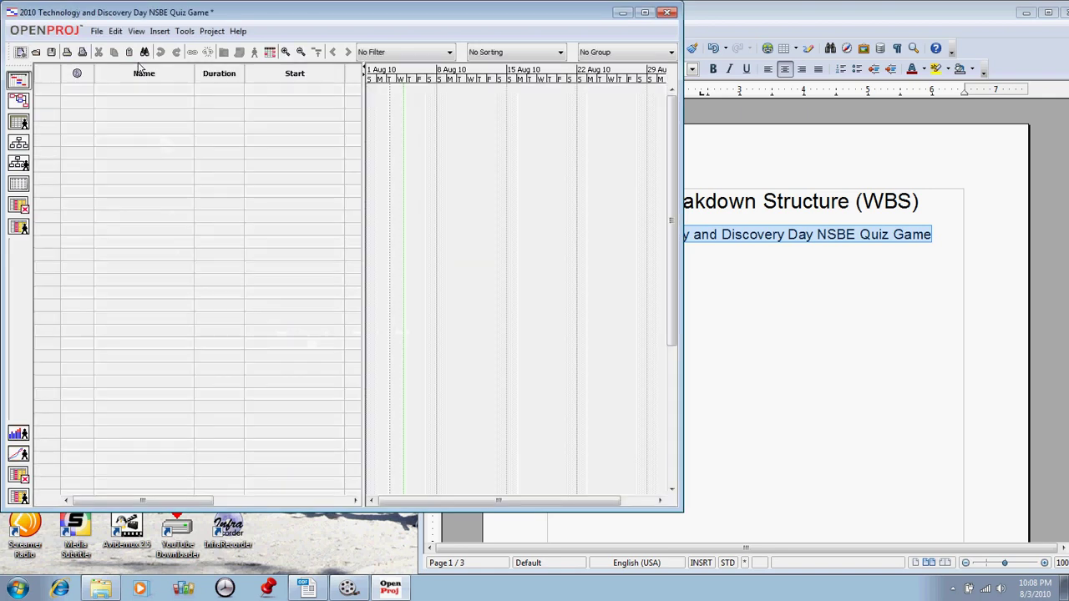
Step: Check the View menu, then select the first task Name cell in the Gantt sheet
click(136, 32)
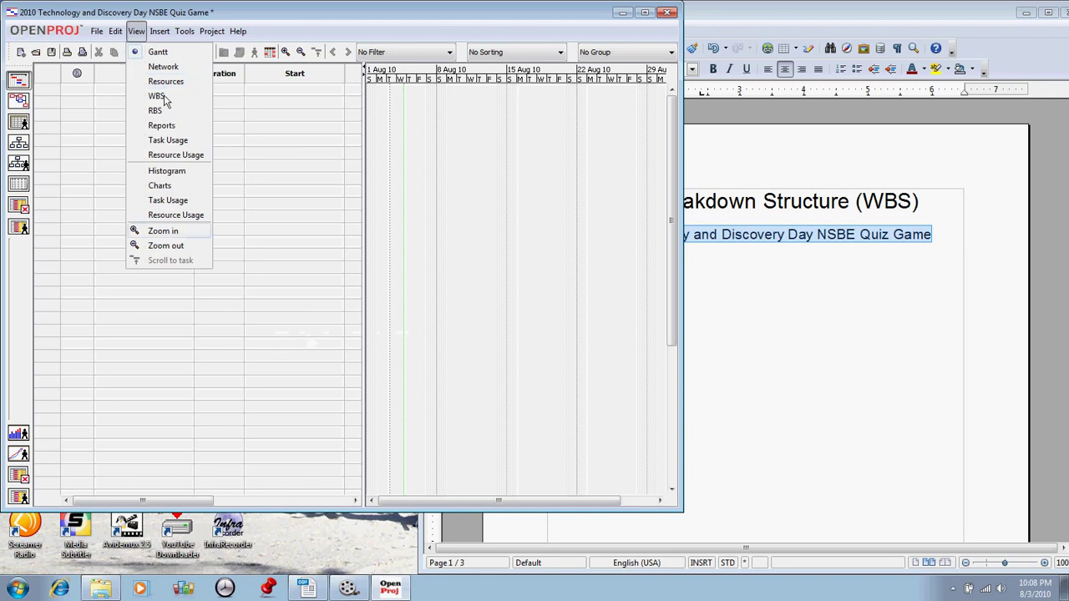
click(100, 98)
click(113, 90)
click(776, 354)
Step: Find item 1.3.1 in the Writer WBS list and copy 'Project Kickoff Meeting'
scroll(764, 367, down, 10)
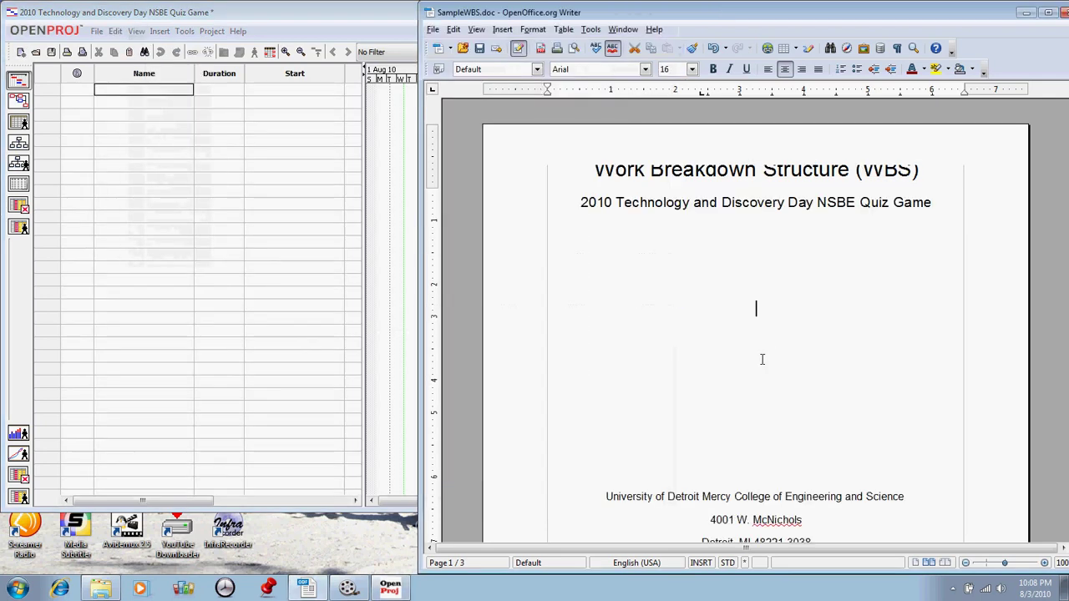
scroll(762, 374, down, 5)
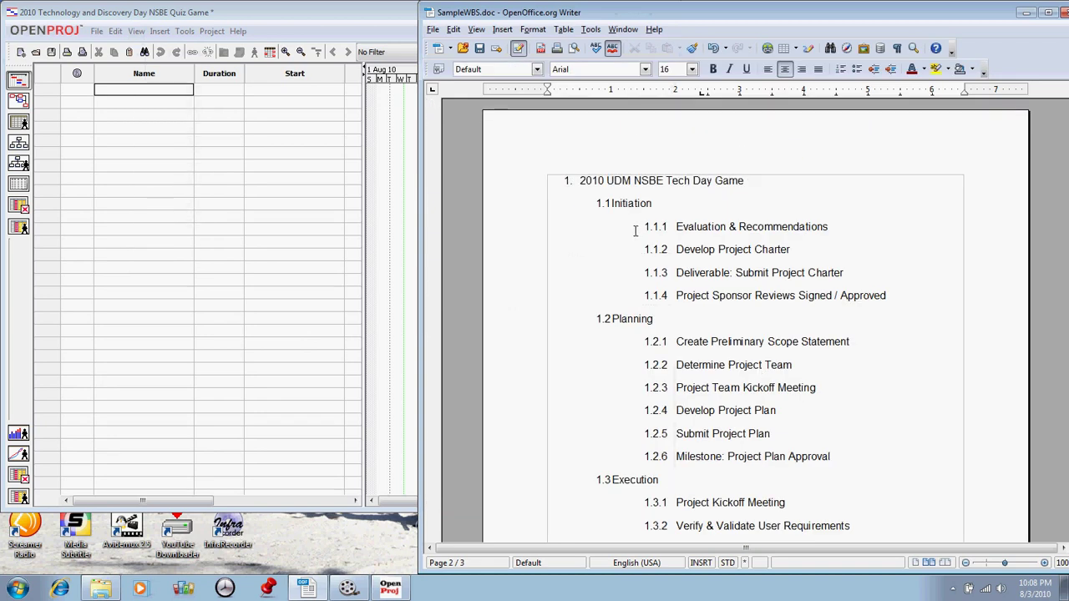
click(640, 257)
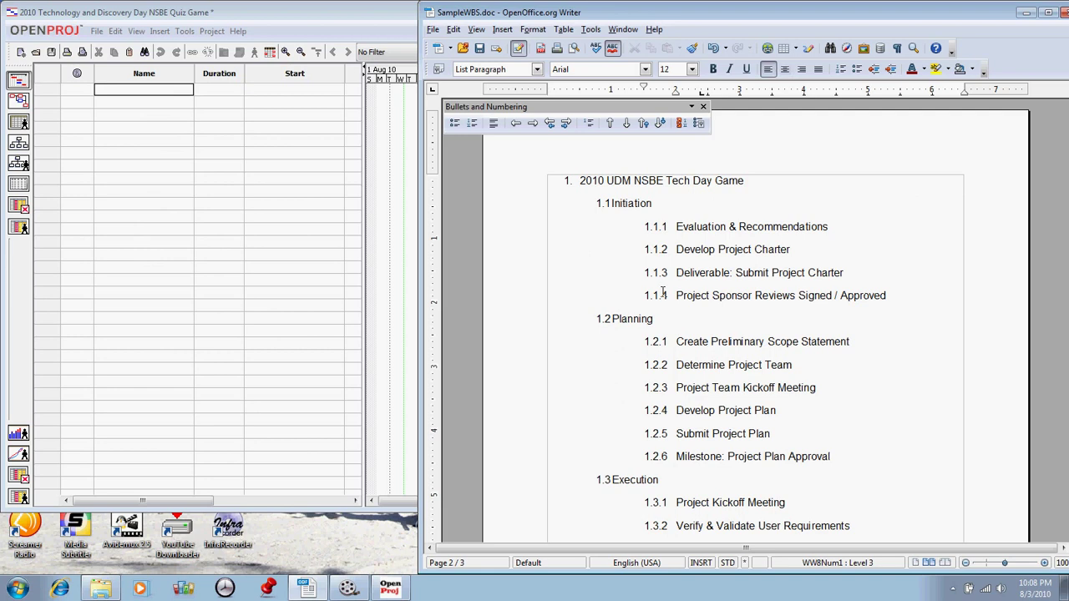
scroll(664, 292, down, 3)
scroll(662, 294, down, 4)
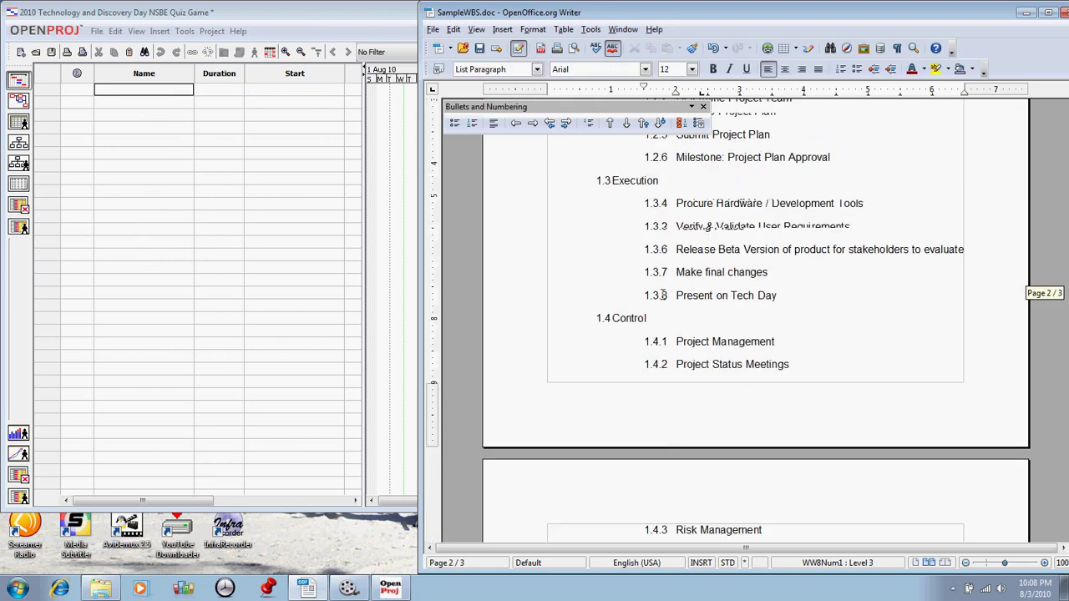
scroll(662, 294, down, 1)
scroll(664, 293, up, 5)
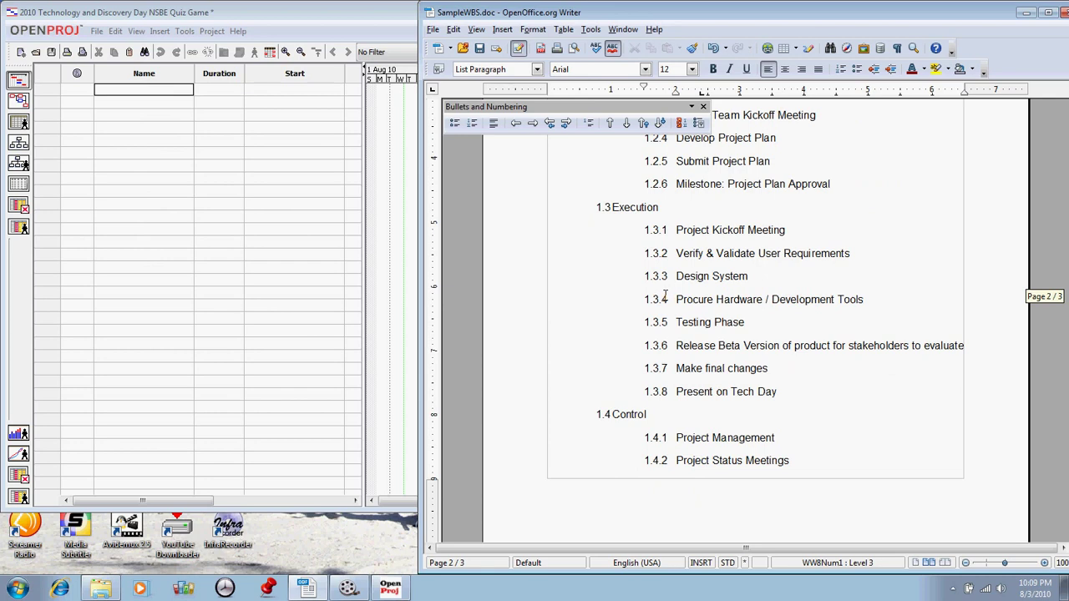
scroll(666, 296, up, 5)
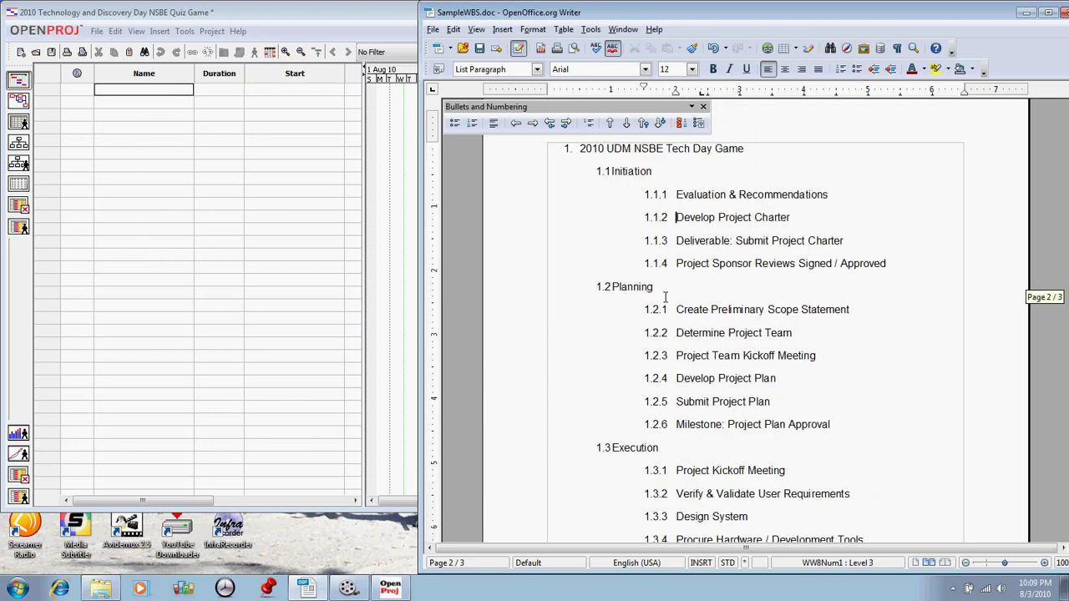
scroll(666, 297, down, 2)
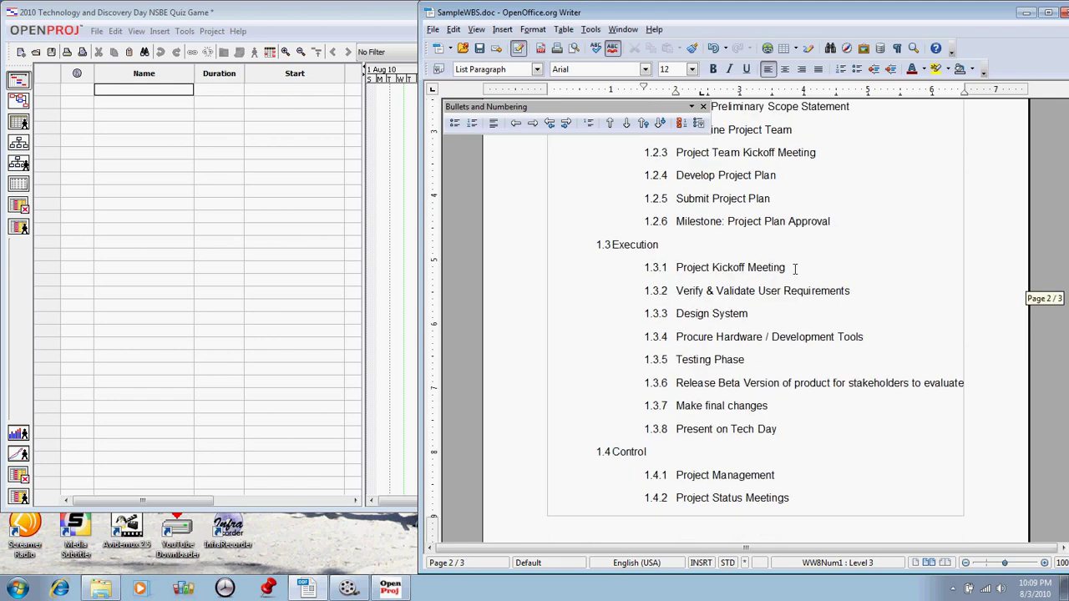
drag(787, 267, 675, 268)
right_click(689, 265)
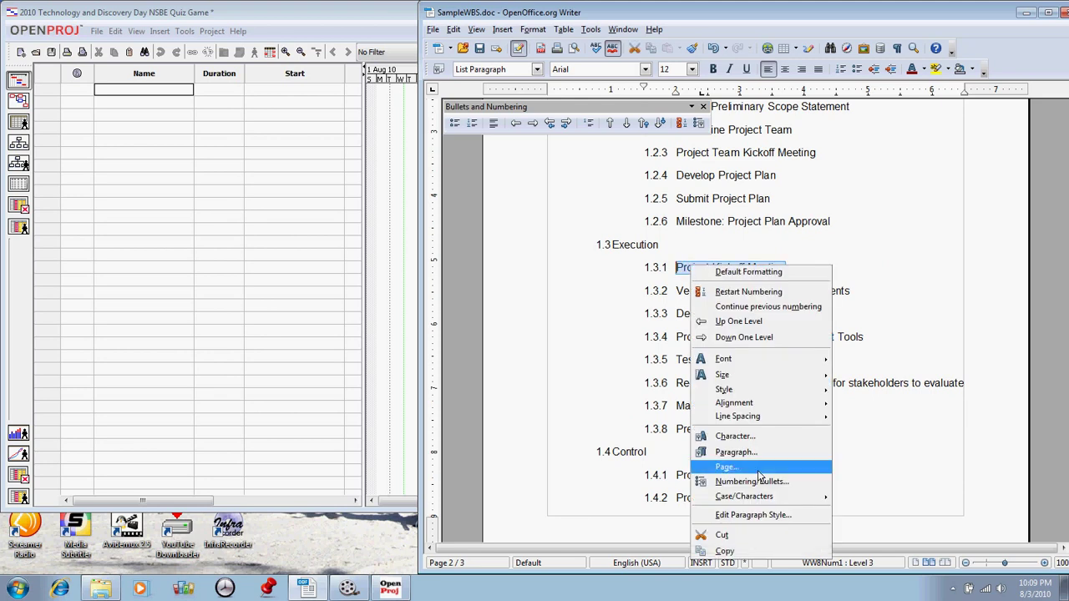
click(782, 551)
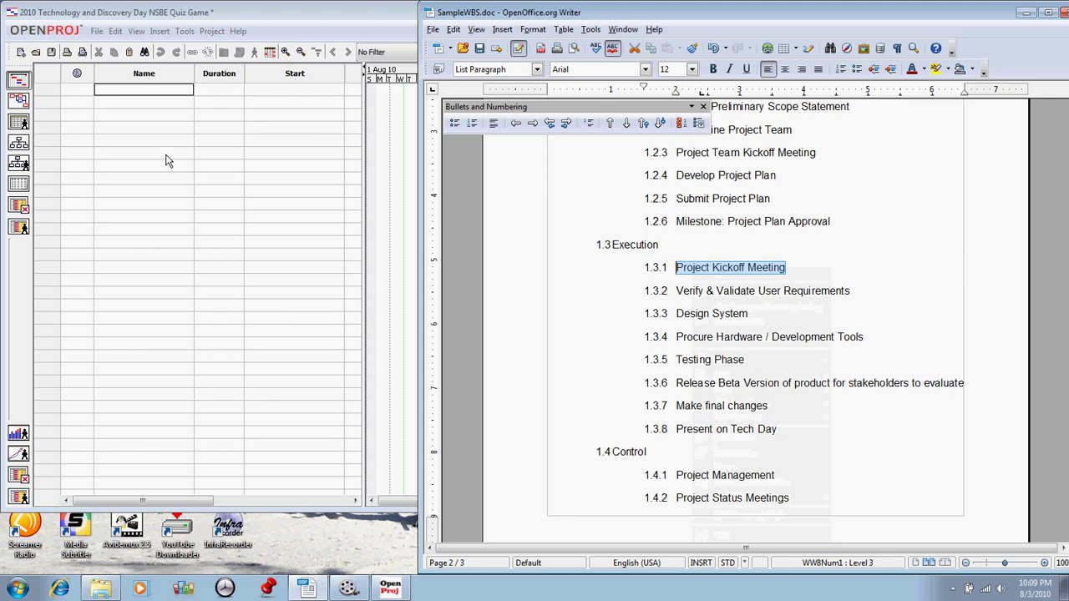
click(120, 87)
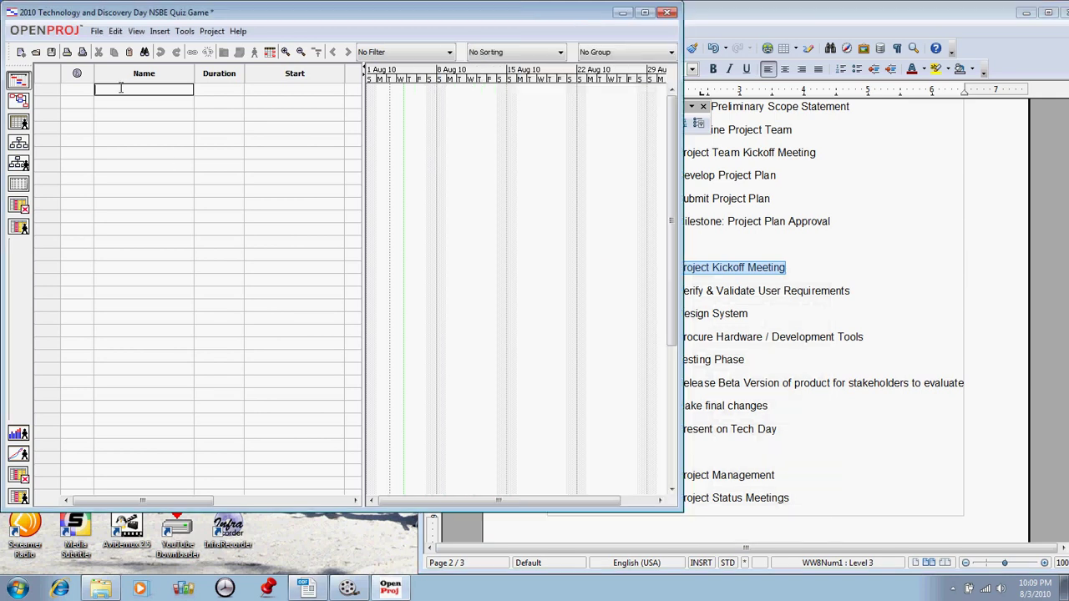
Step: Paste 'Project Kickoff Meeting' into row 1's Name cell and delete its 1.1.1 prefix
key(ctrl+v)
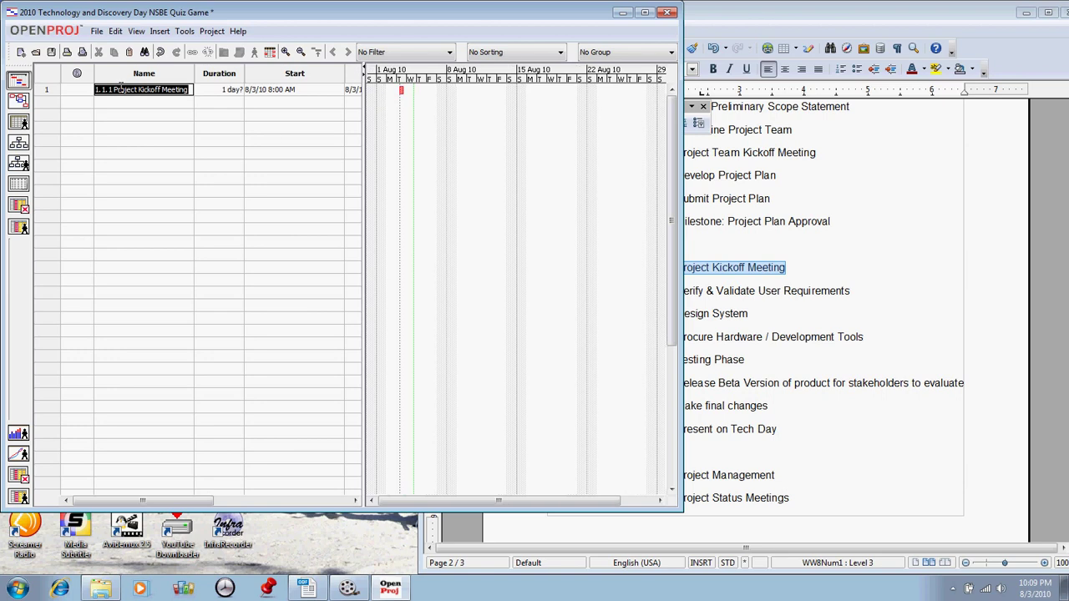
click(734, 327)
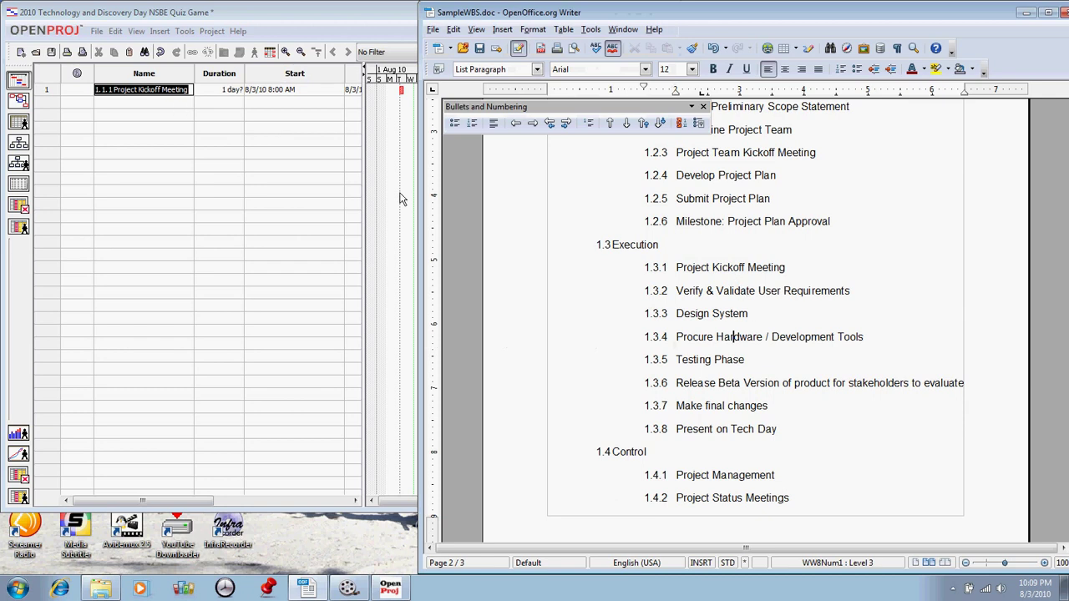
click(112, 89)
drag(112, 89, 55, 72)
key(Delete)
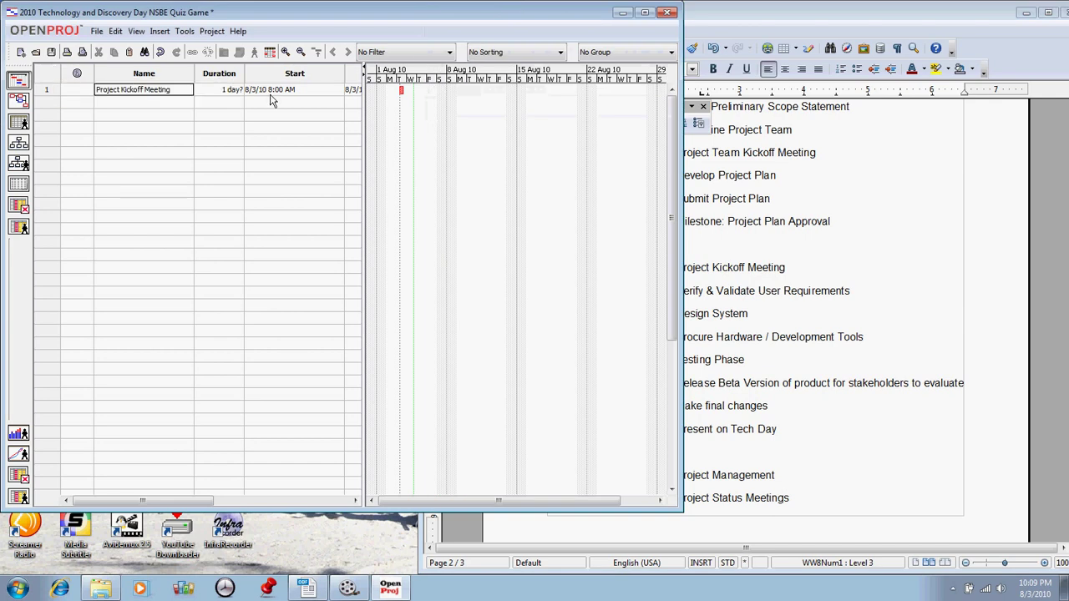
Step: Pick September 14 in task 1's Start calendar and change the start hour to 11:00 AM
click(336, 94)
click(336, 90)
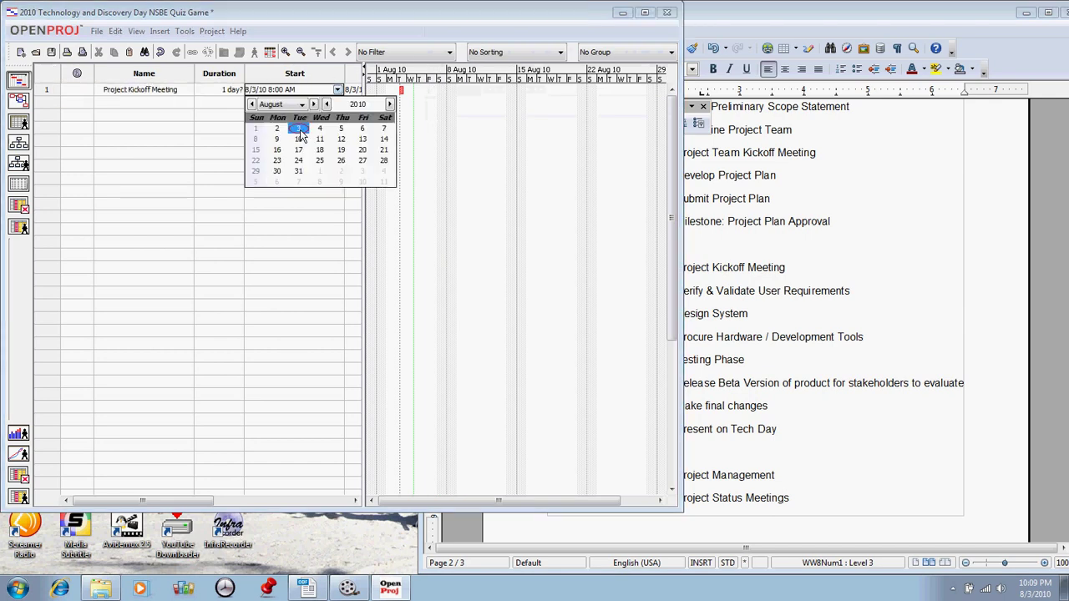
click(301, 104)
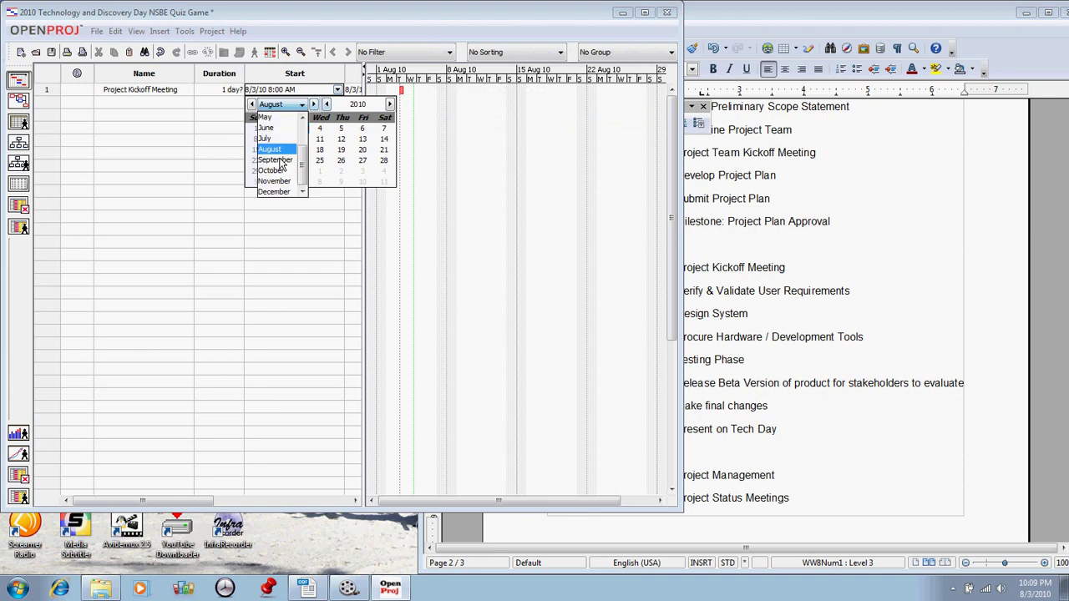
click(280, 161)
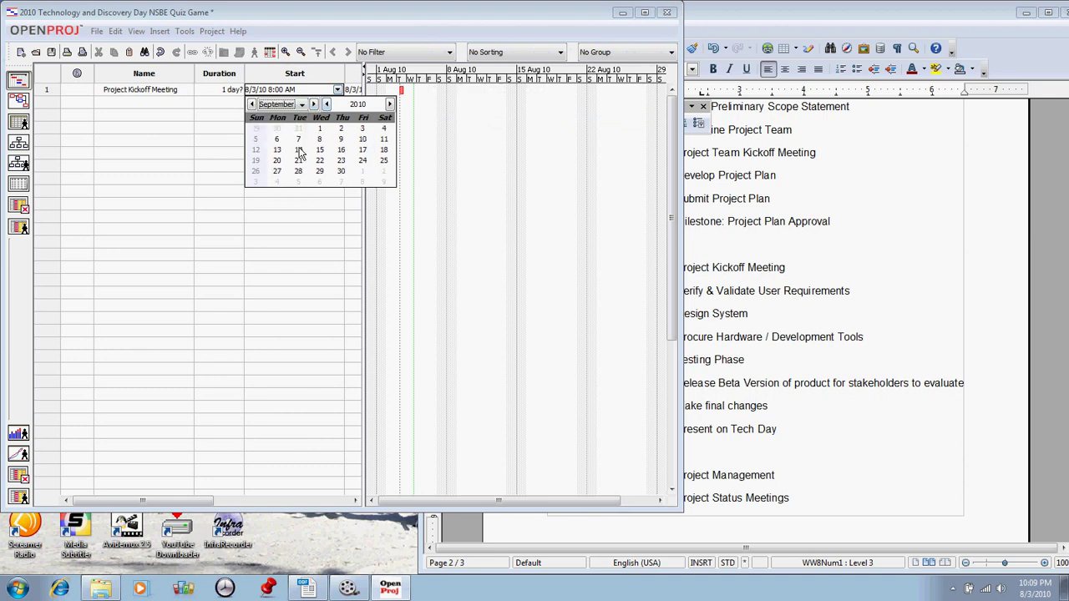
click(298, 150)
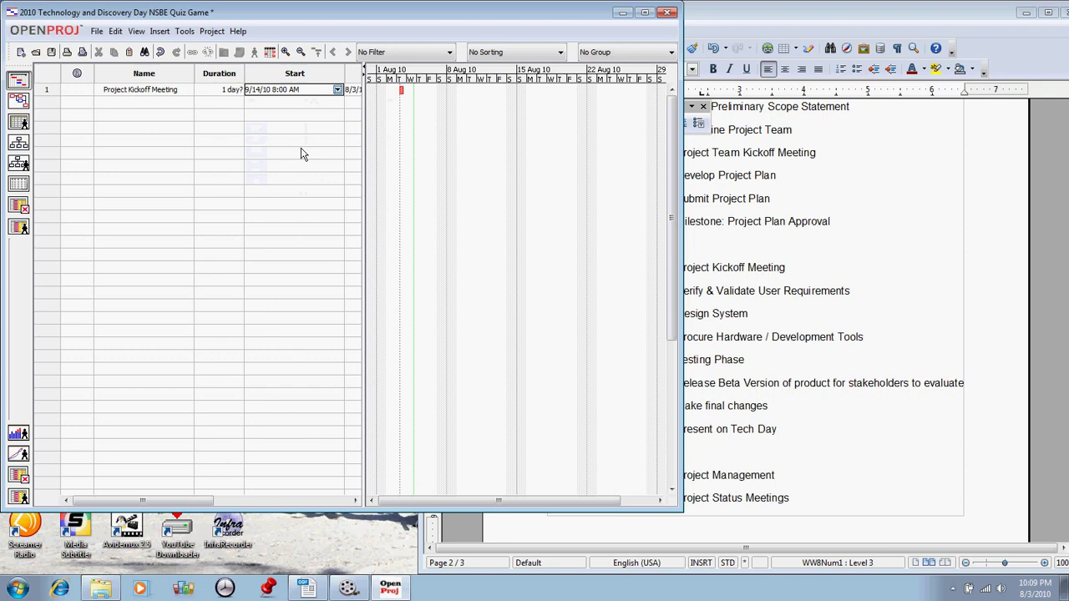
click(338, 90)
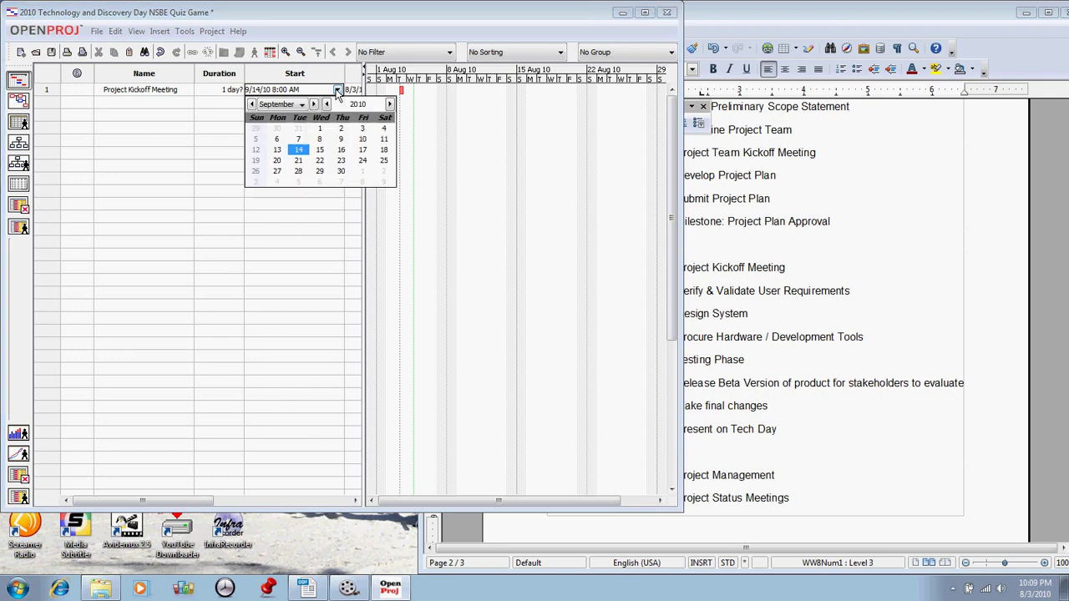
click(272, 90)
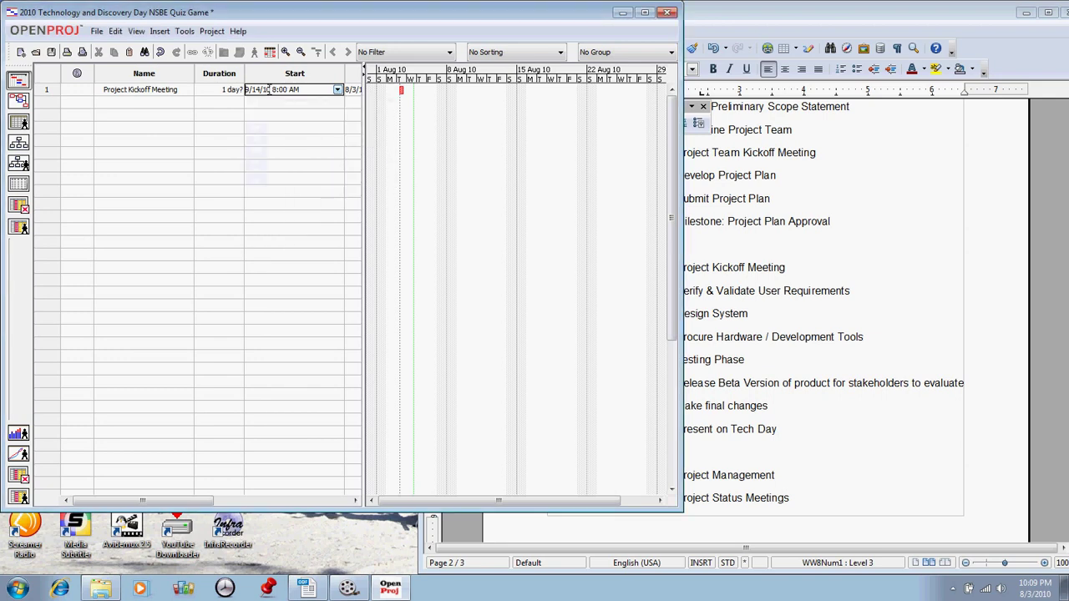
drag(269, 90, 277, 89)
text(11)
click(294, 128)
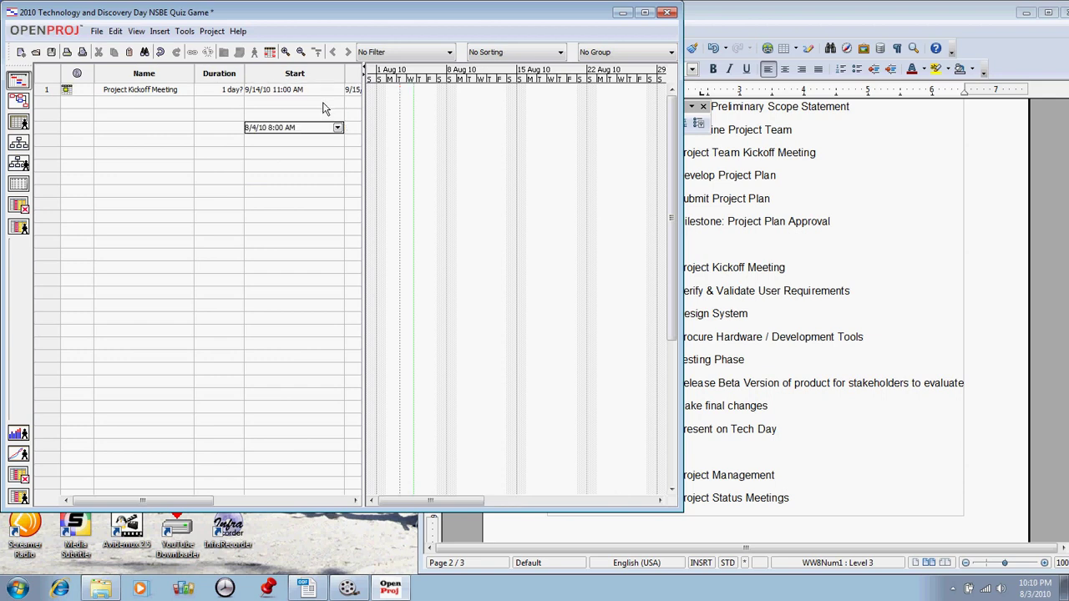
Step: Edit task 1's Finish to 9/15/10 5:00 PM, extending its duration to 1.625 days
click(325, 104)
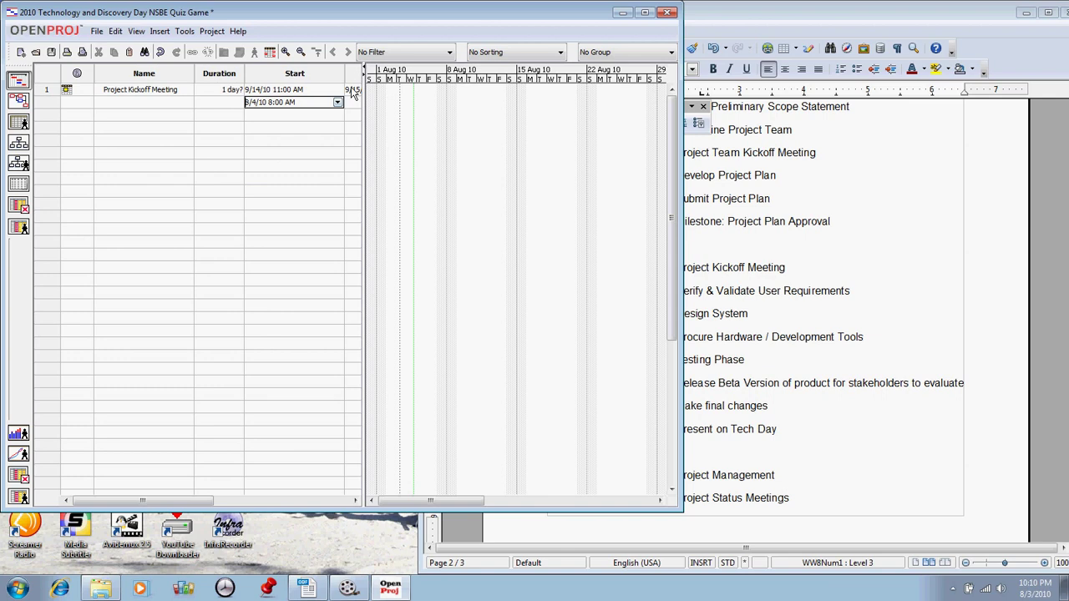
click(354, 92)
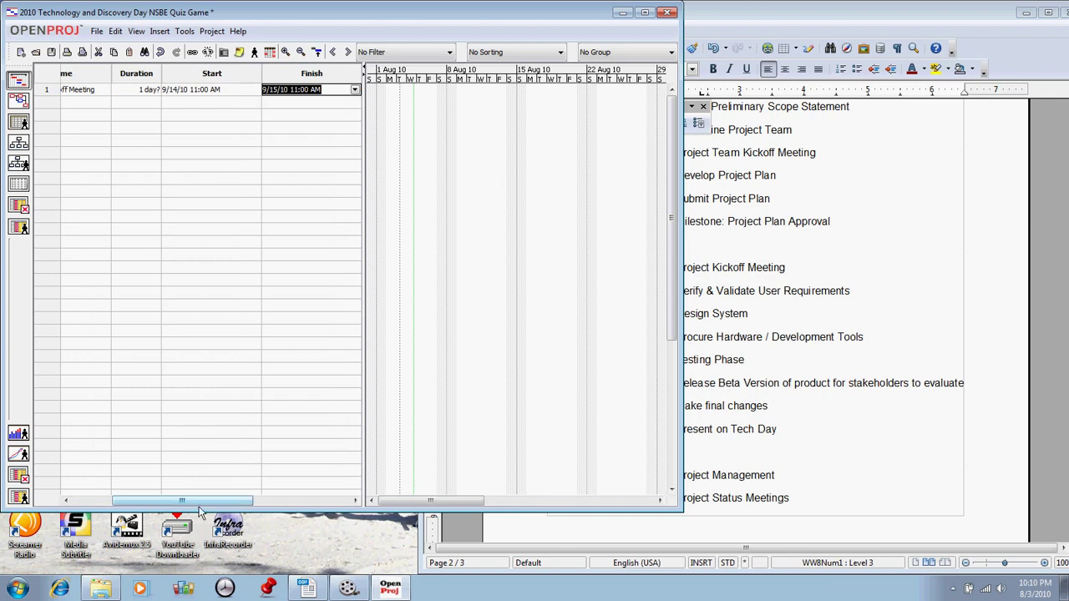
drag(237, 503, 209, 504)
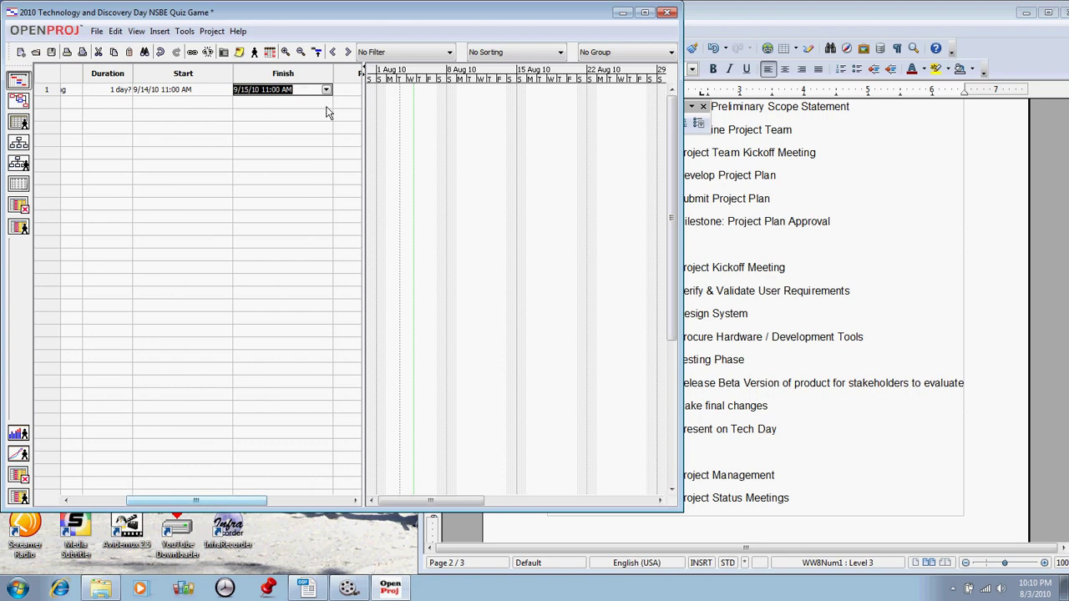
double_click(263, 89)
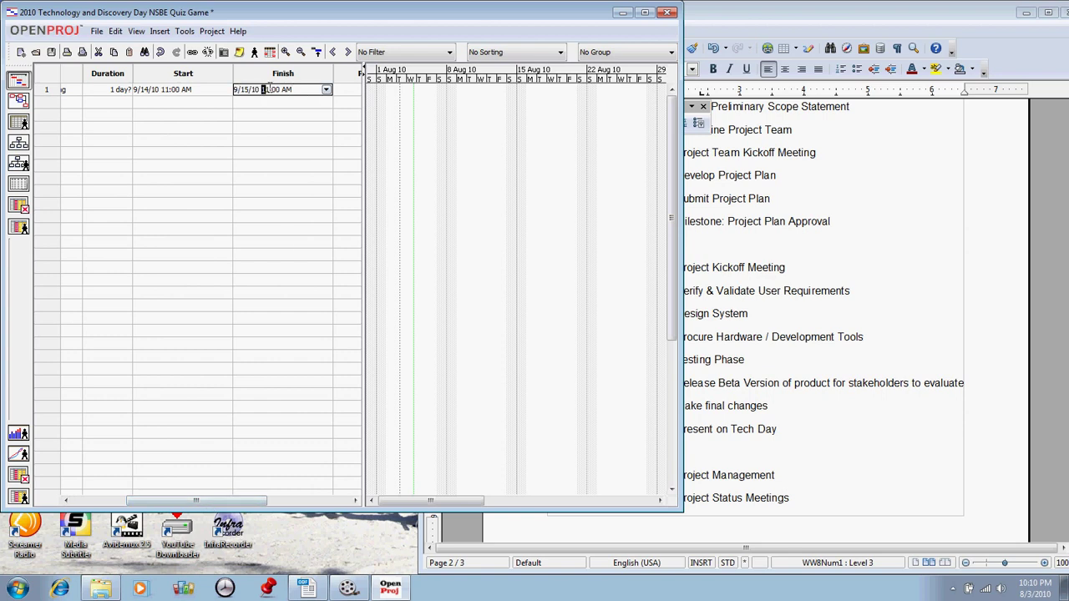
text(1)
double_click(281, 89)
text(PM)
click(222, 127)
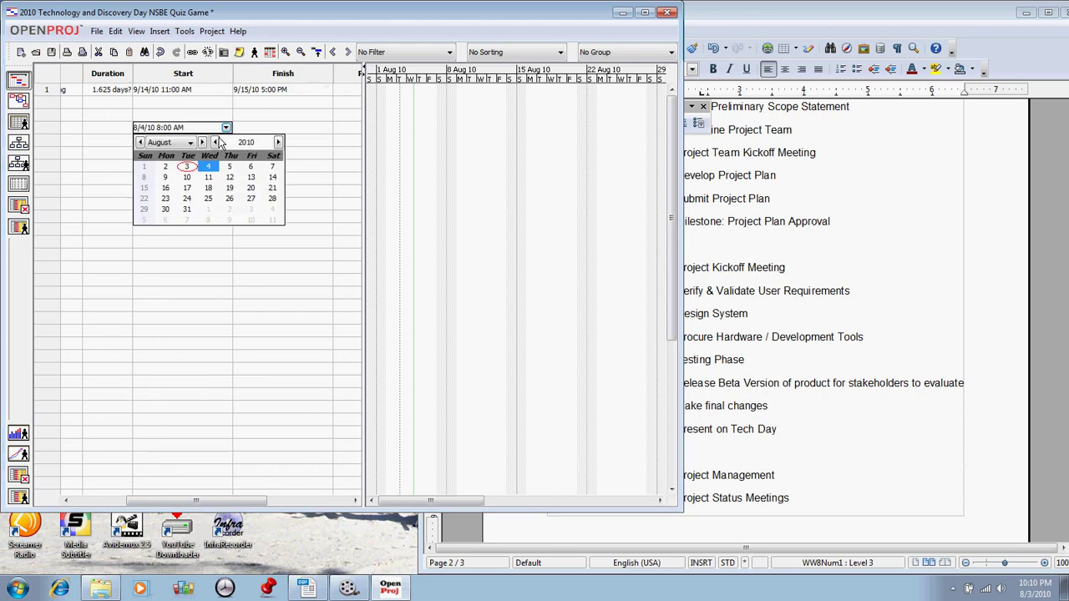
click(299, 129)
drag(248, 501, 147, 506)
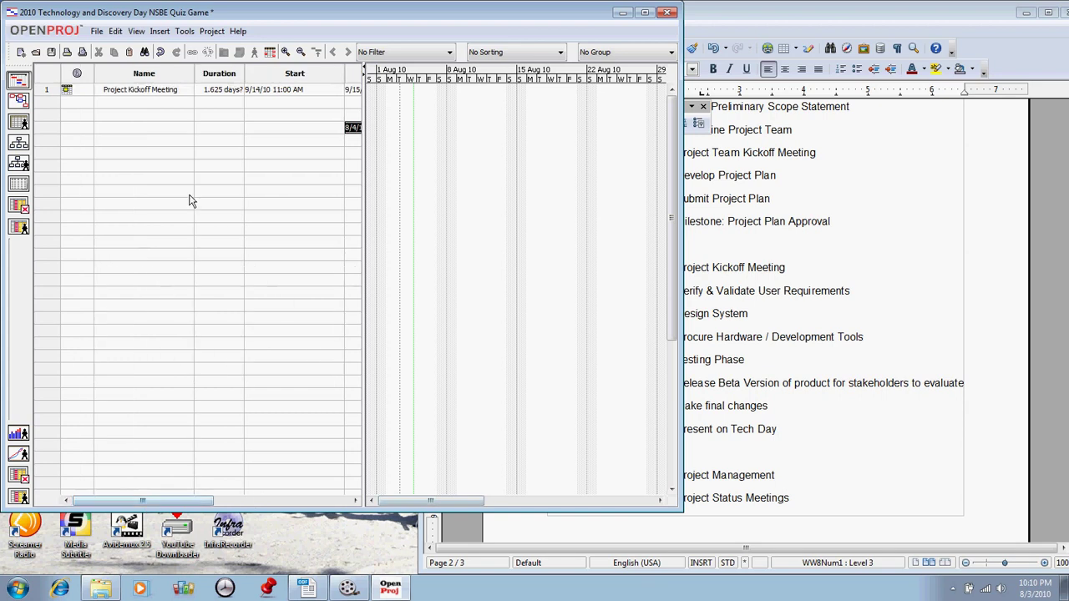
Step: Copy 'Verify & Validate User Requirements' from line 1.3.2 of the Writer outline
click(757, 373)
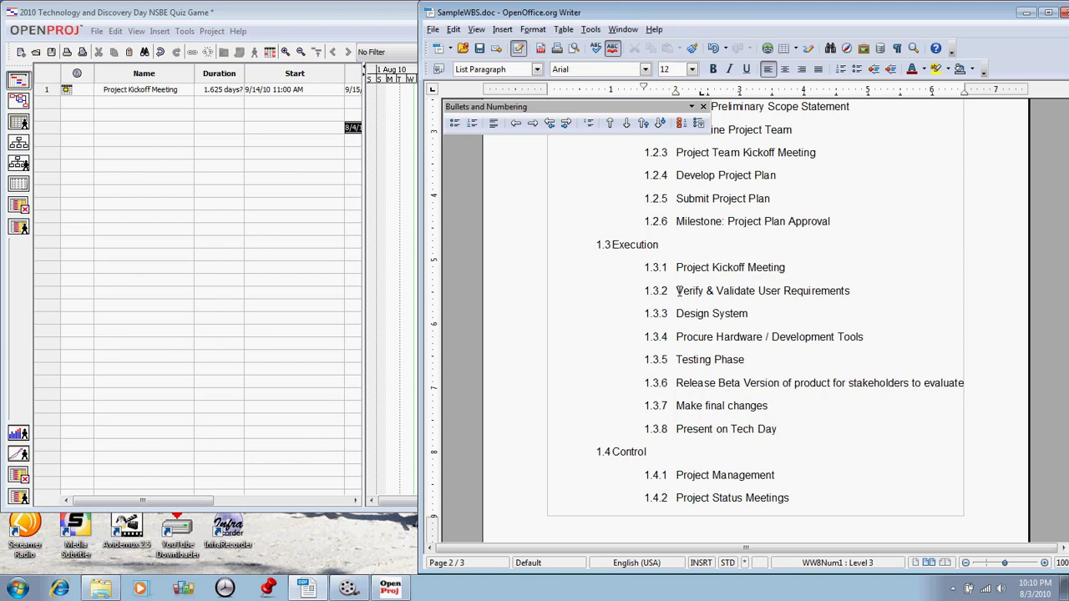
drag(675, 290, 853, 291)
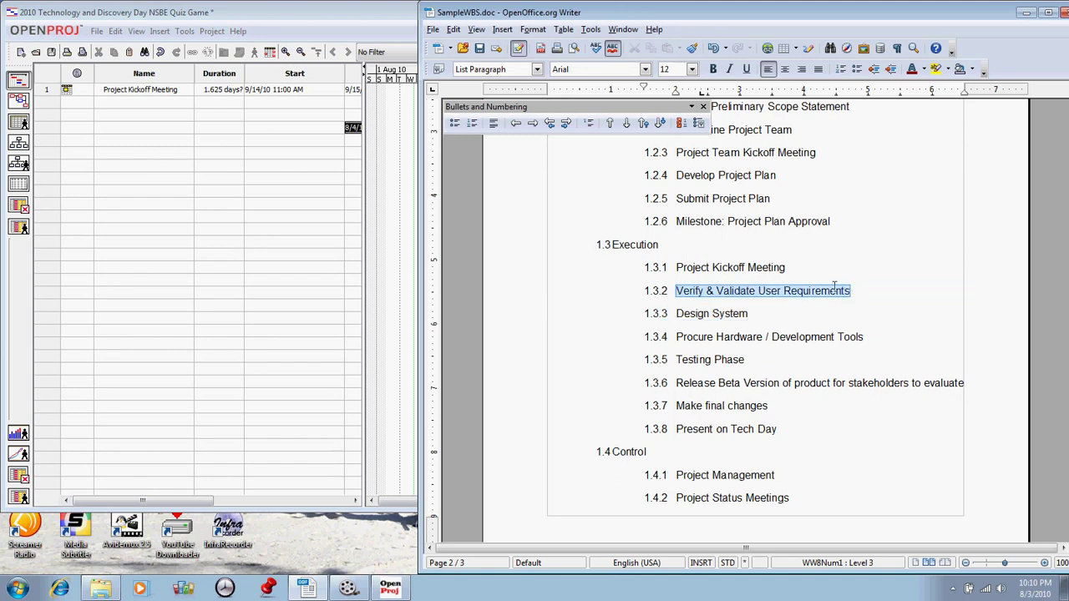
right_click(762, 298)
click(794, 287)
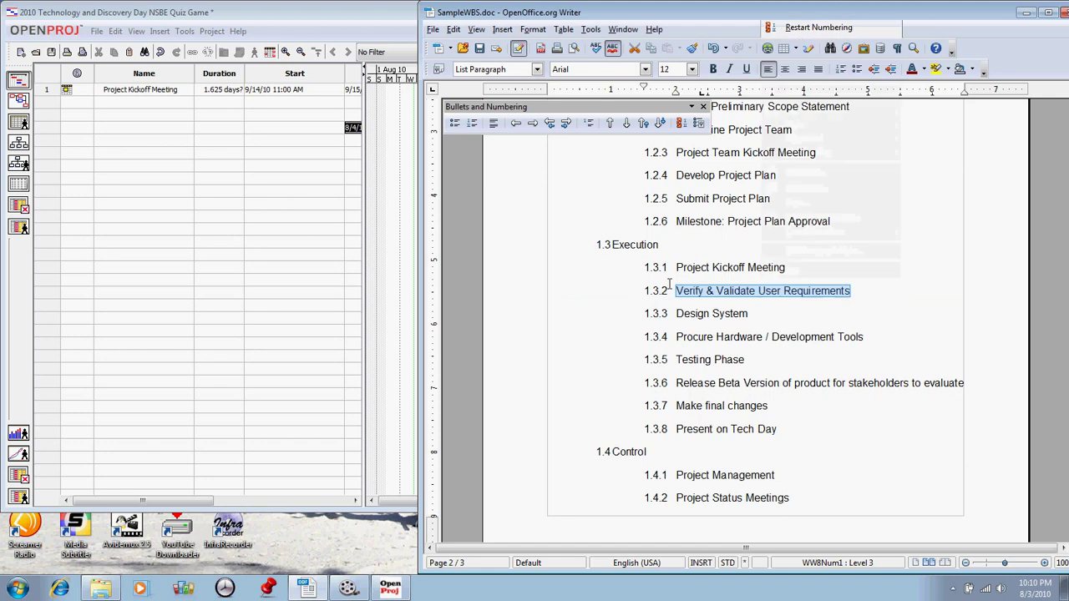
Step: Paste the copied name into row 2's Name cell and remove its 1.1.1 prefix
click(119, 101)
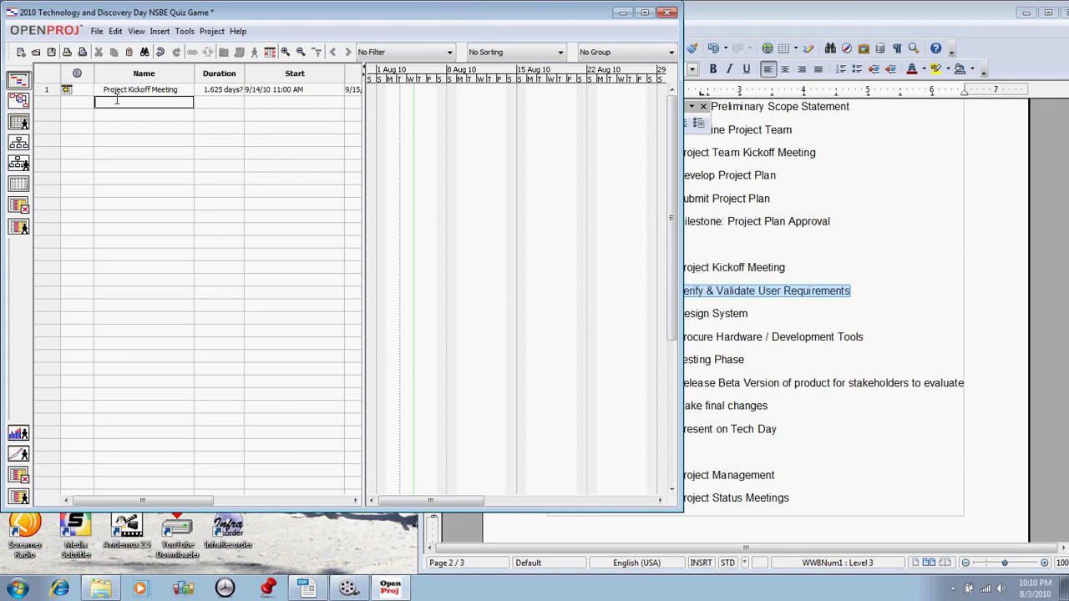
key(ctrl+v)
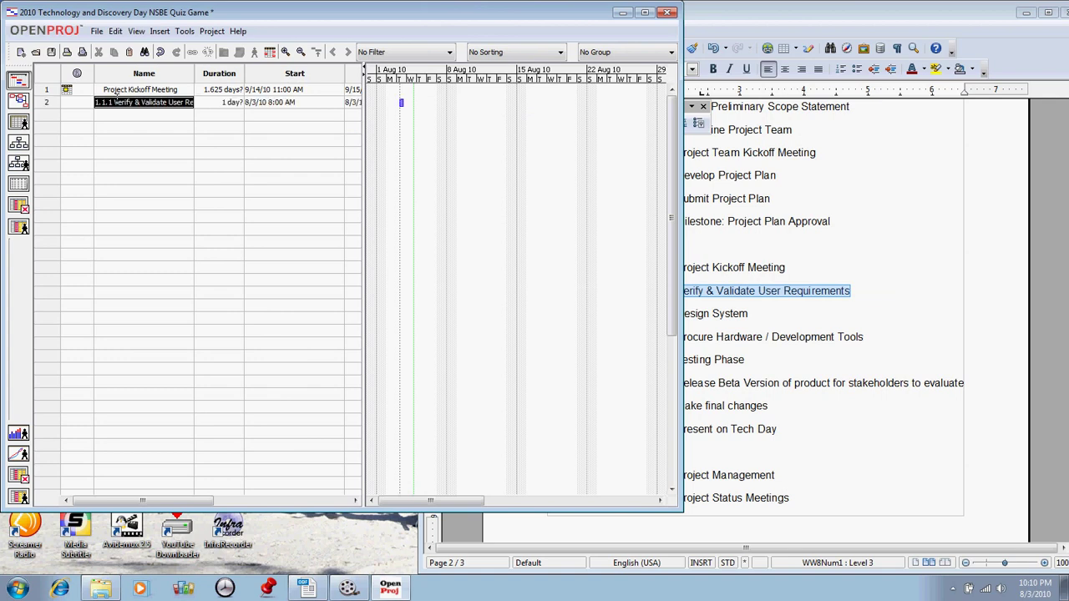
double_click(113, 101)
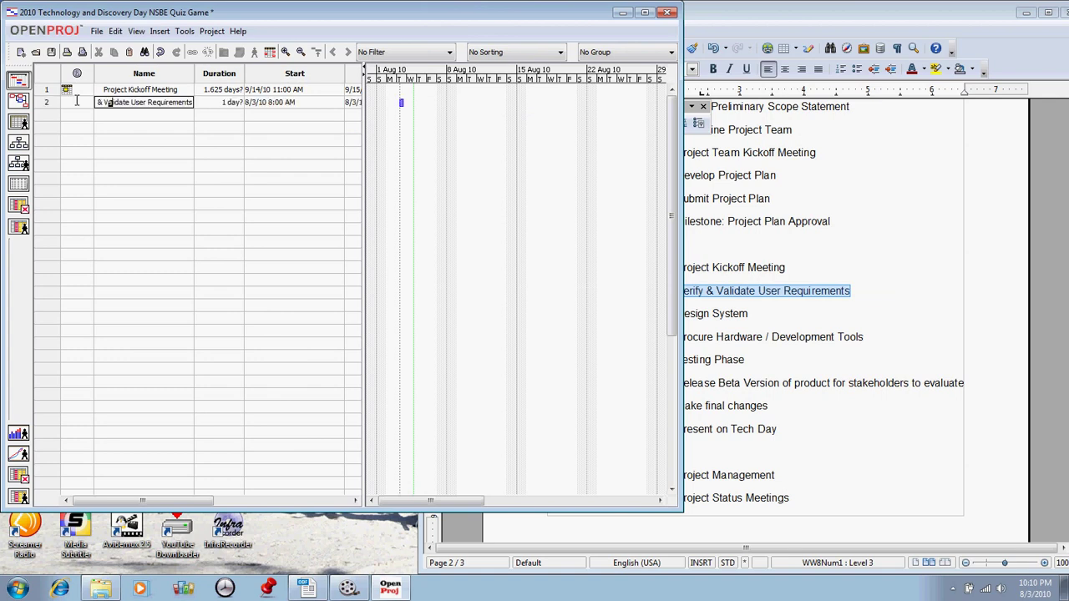
drag(113, 101, 80, 97)
mouse_move(70, 92)
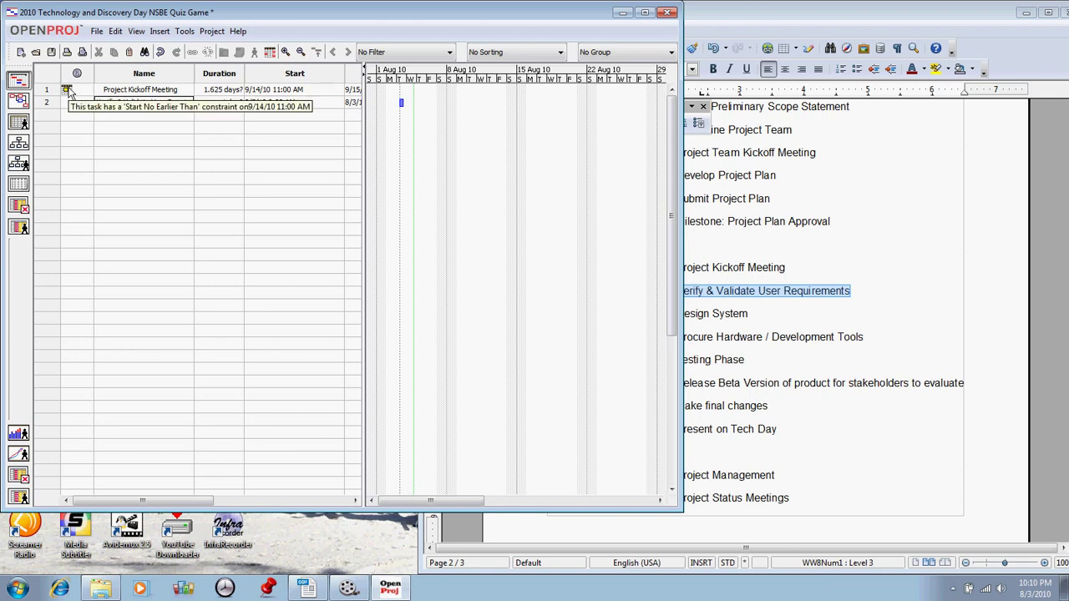
key(BackSpace)
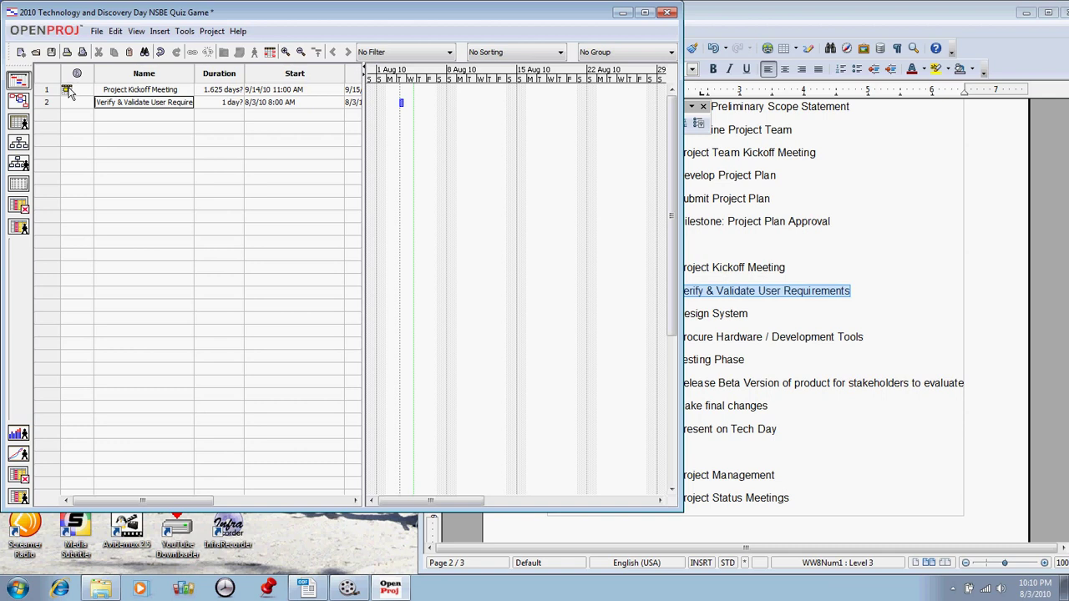
Step: Set Verify & Validate User Requirements to start on 9/21/10
click(229, 141)
double_click(307, 101)
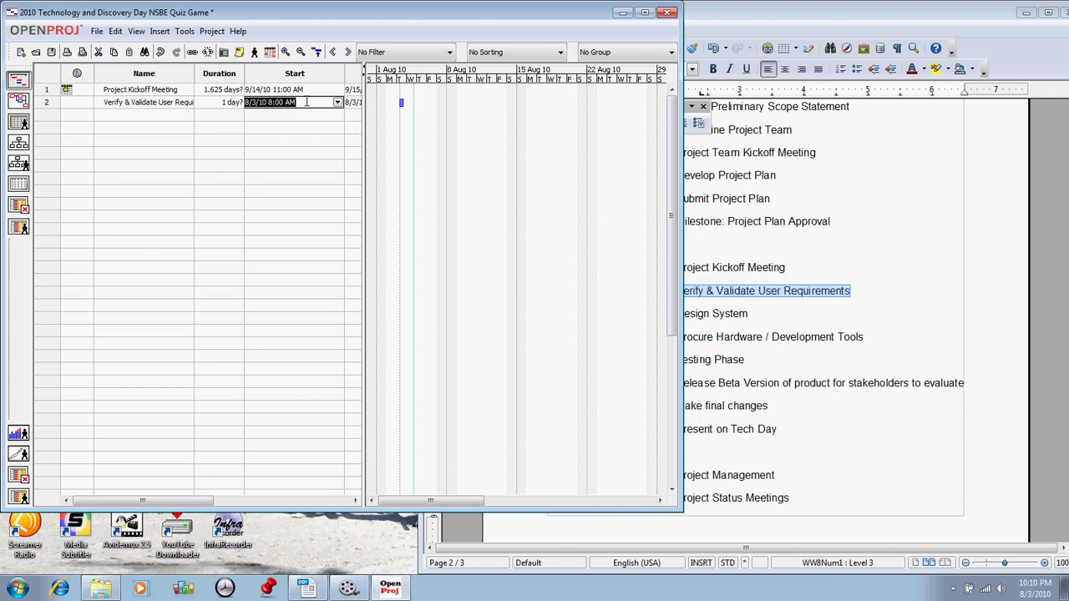
click(336, 101)
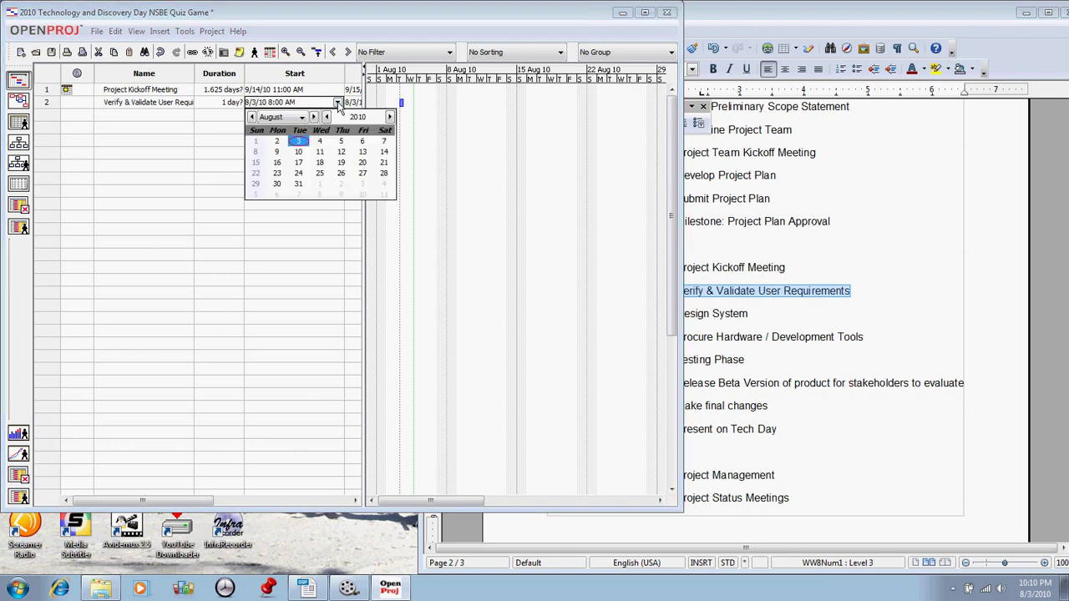
click(301, 117)
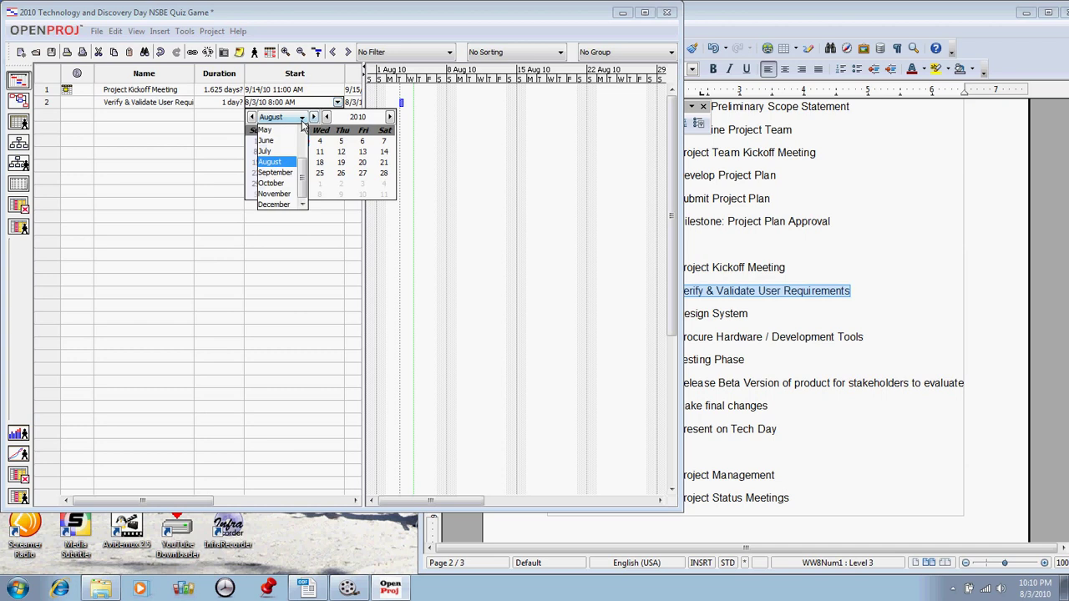
click(285, 175)
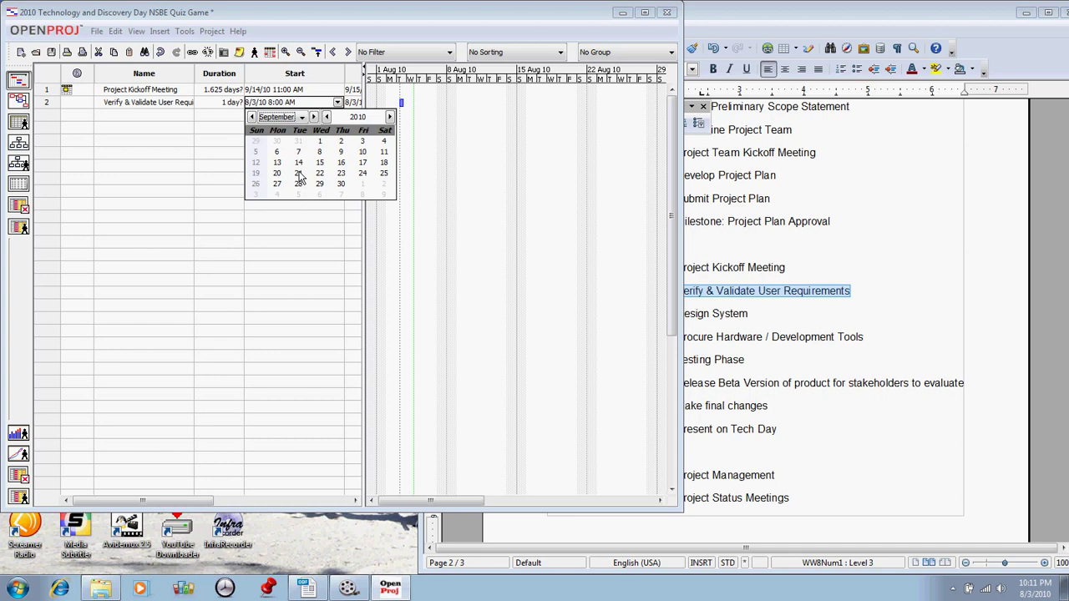
click(298, 174)
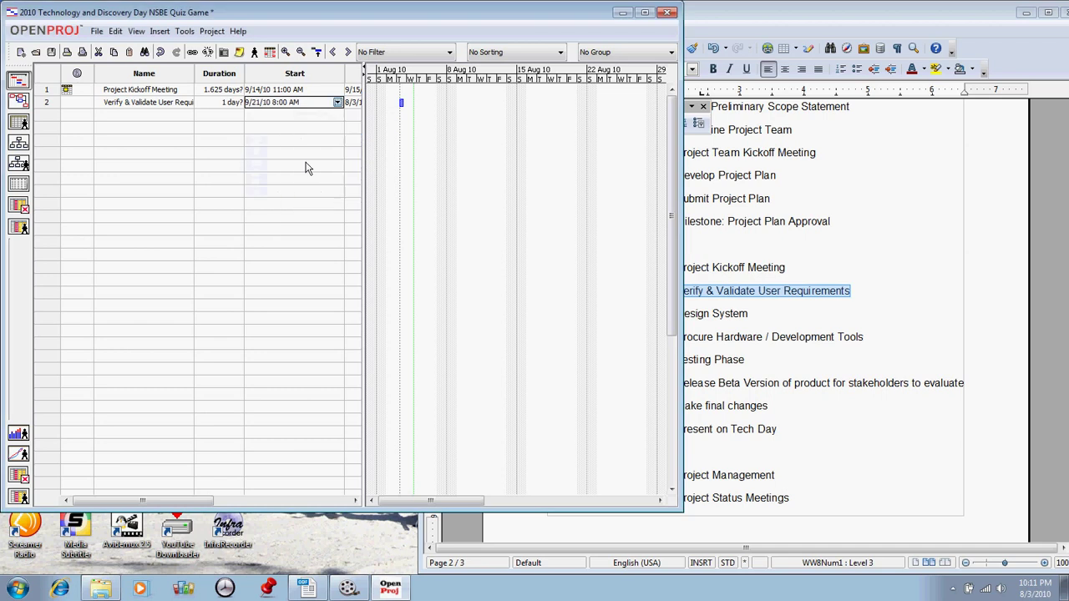
Step: Set its finish date to 9/23/10, giving a three-day duration
click(355, 104)
click(356, 103)
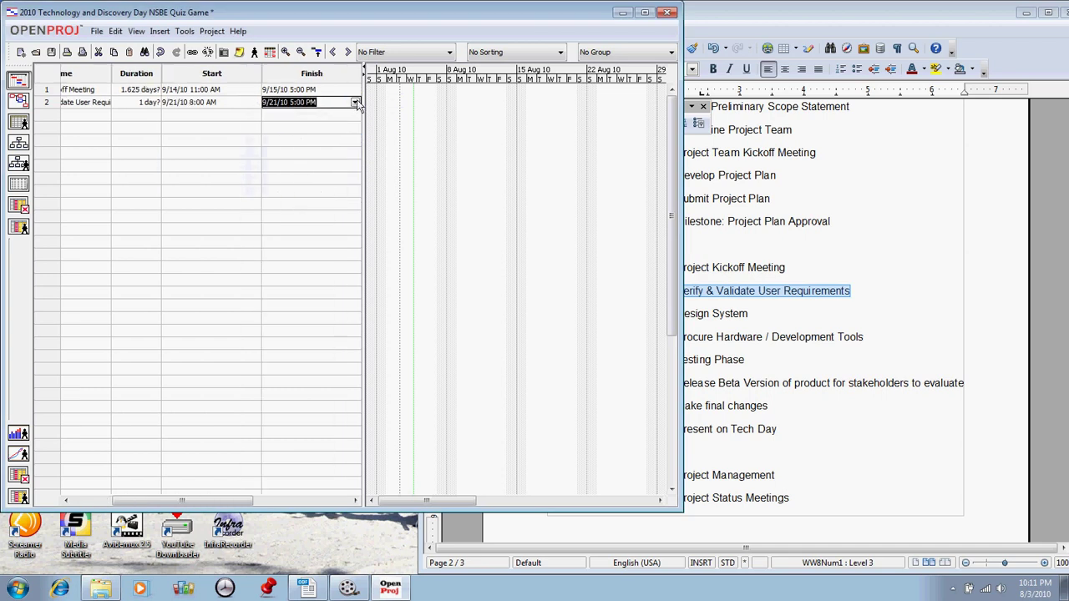
click(356, 102)
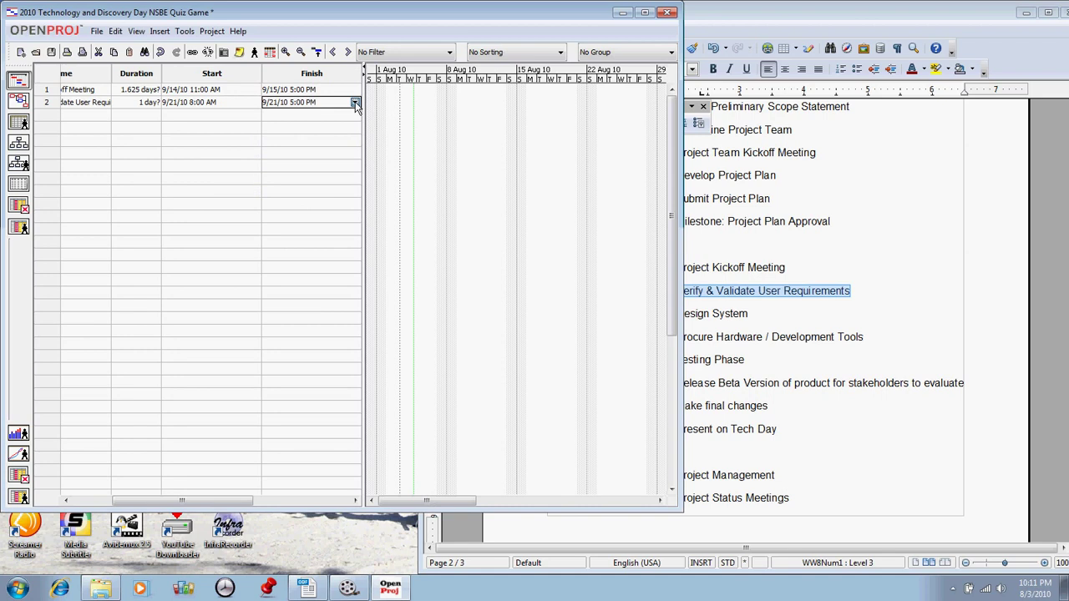
click(358, 163)
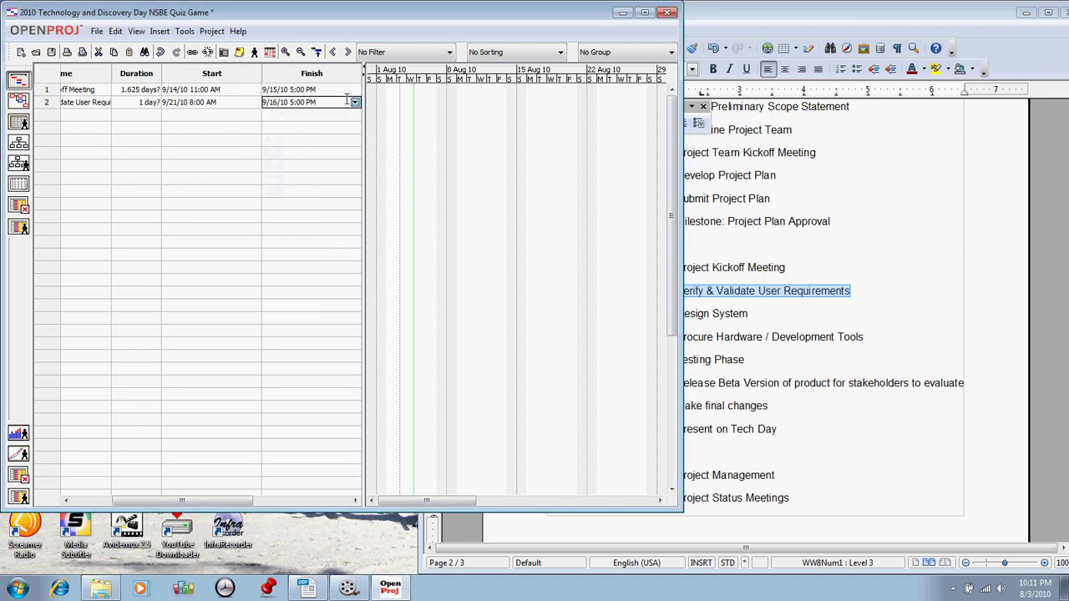
click(355, 103)
click(358, 174)
click(136, 117)
key(Left)
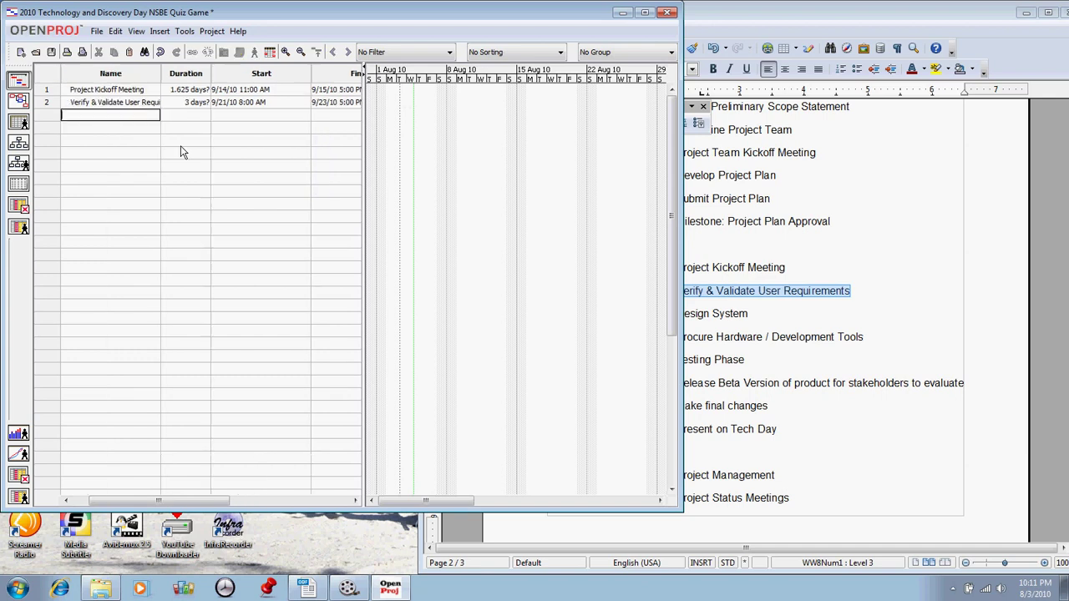
Step: Copy 'Design System' from the WBS document into row 3, removing its 1.1.1 prefix
click(692, 336)
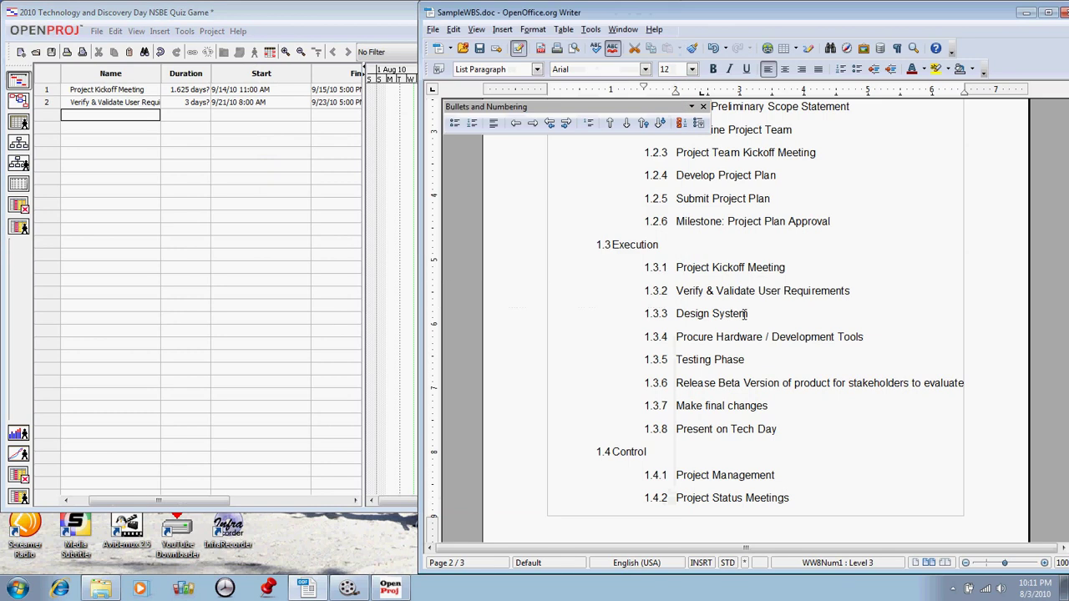
drag(748, 313, 673, 313)
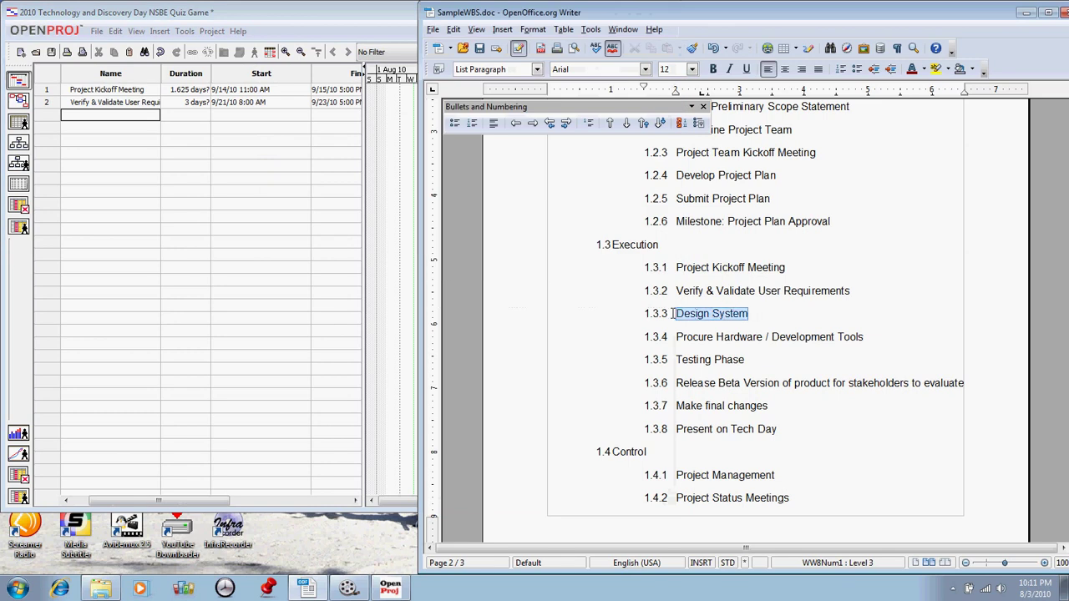
right_click(692, 314)
click(723, 305)
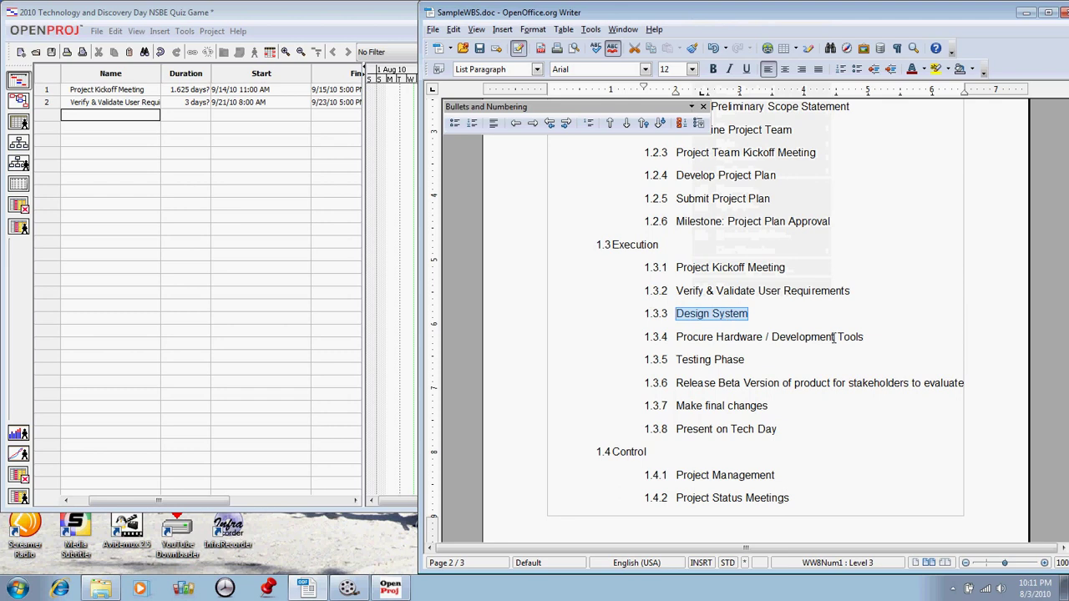
right_click(718, 317)
click(749, 305)
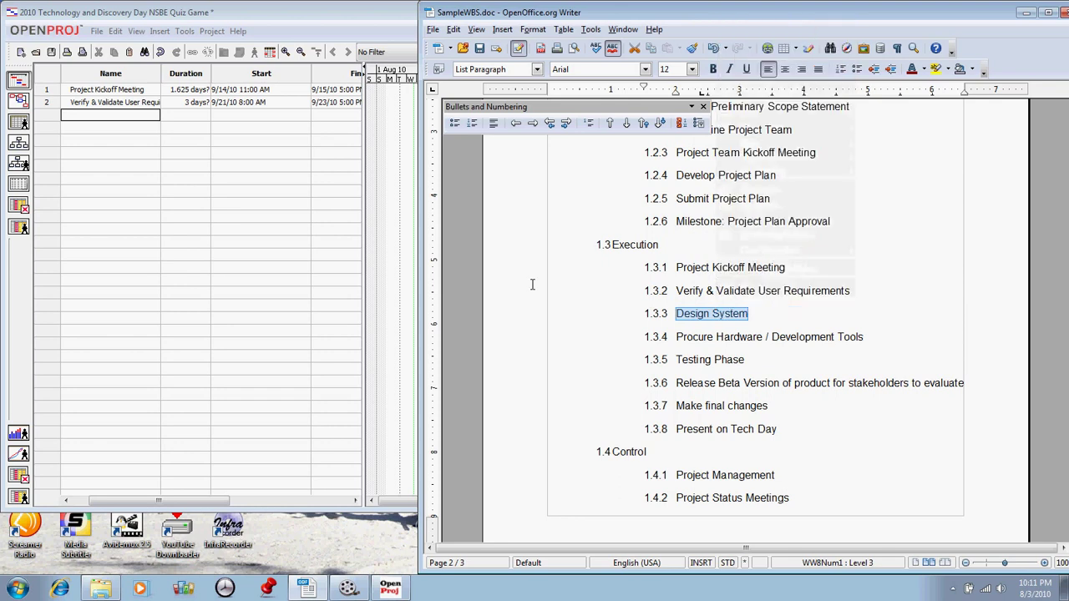
click(100, 116)
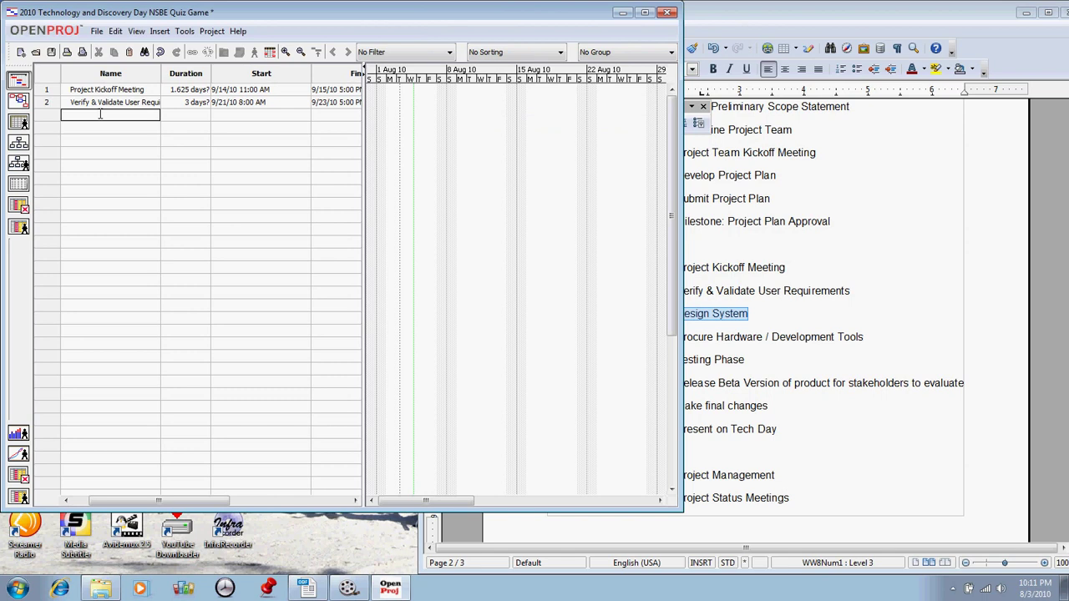
key(ctrl+v)
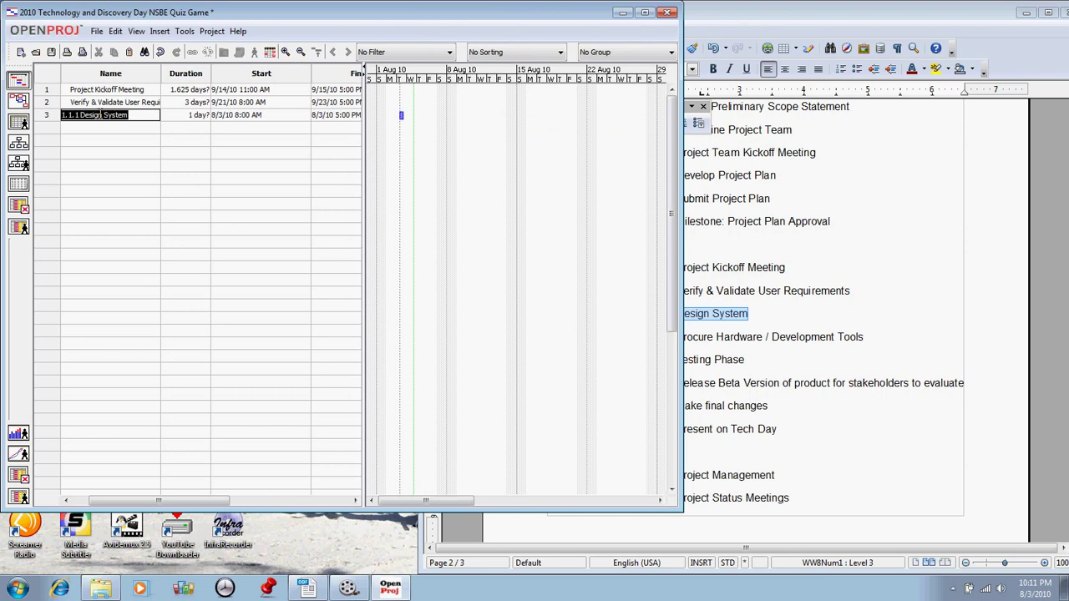
click(80, 114)
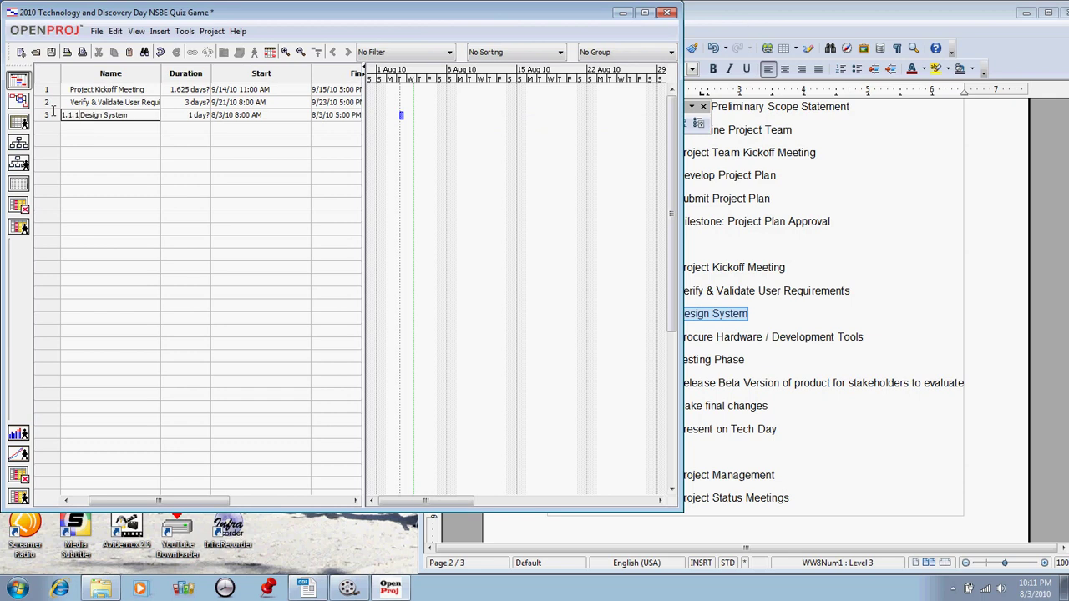
shift+click(57, 115)
key(Delete)
key(Return)
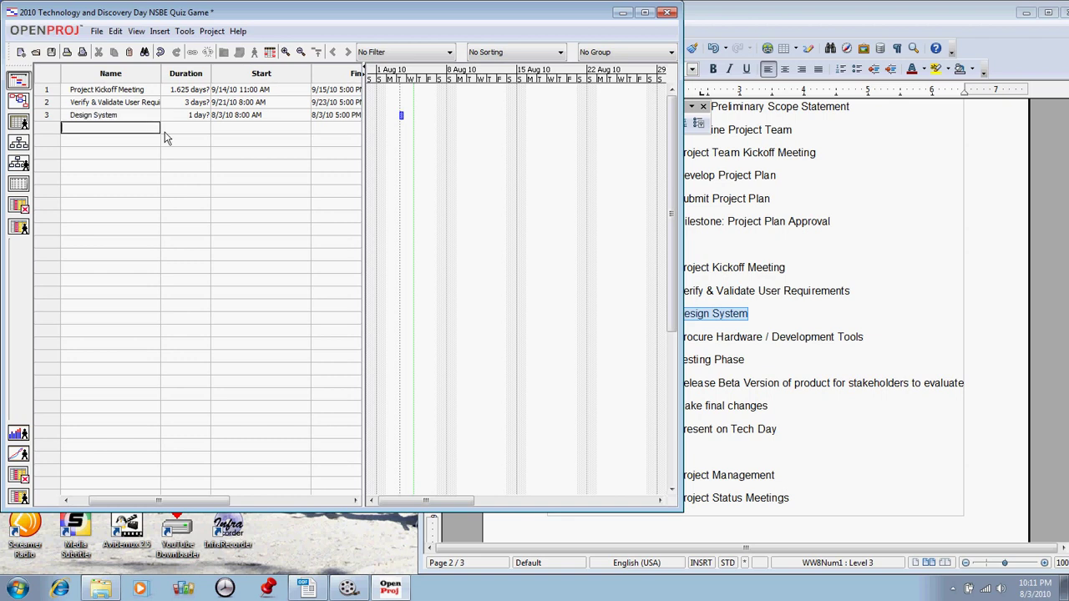
Step: Schedule Design System from 9/20/10 to 9/23/10
double_click(228, 116)
click(305, 115)
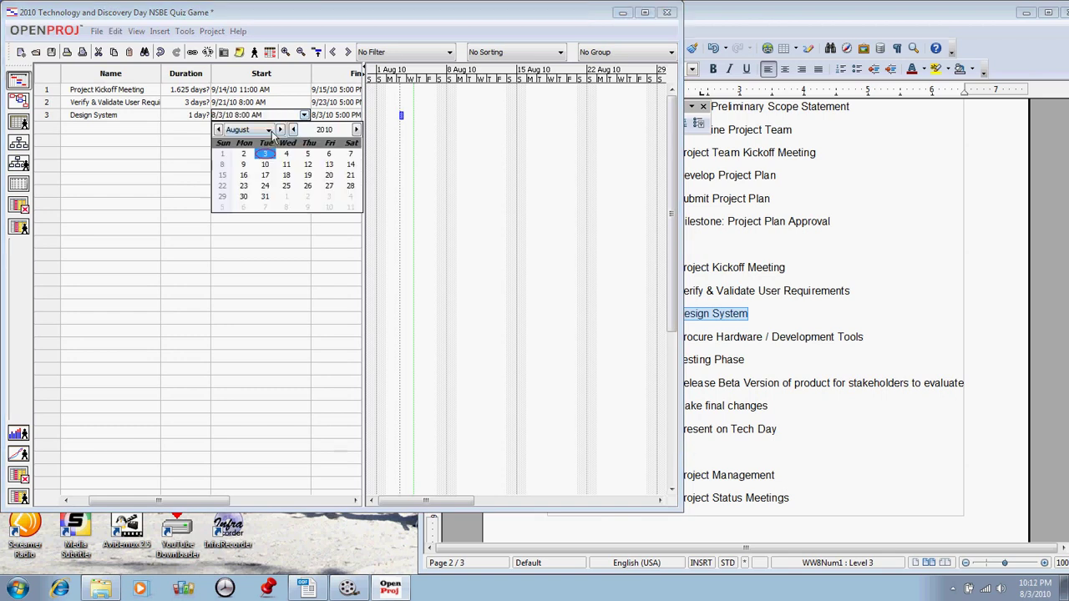
click(268, 130)
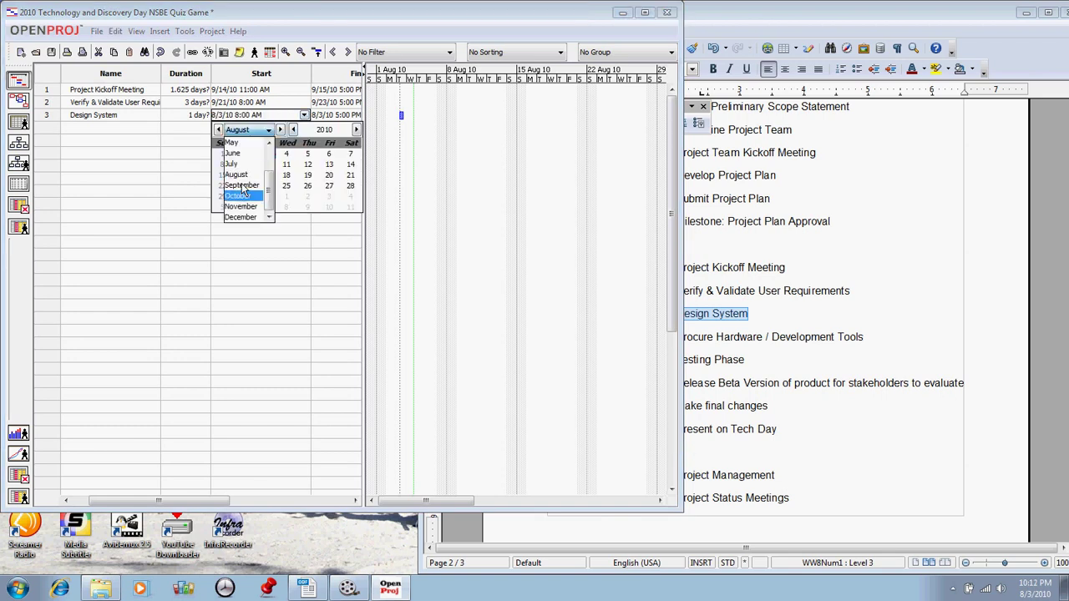
click(241, 184)
click(242, 185)
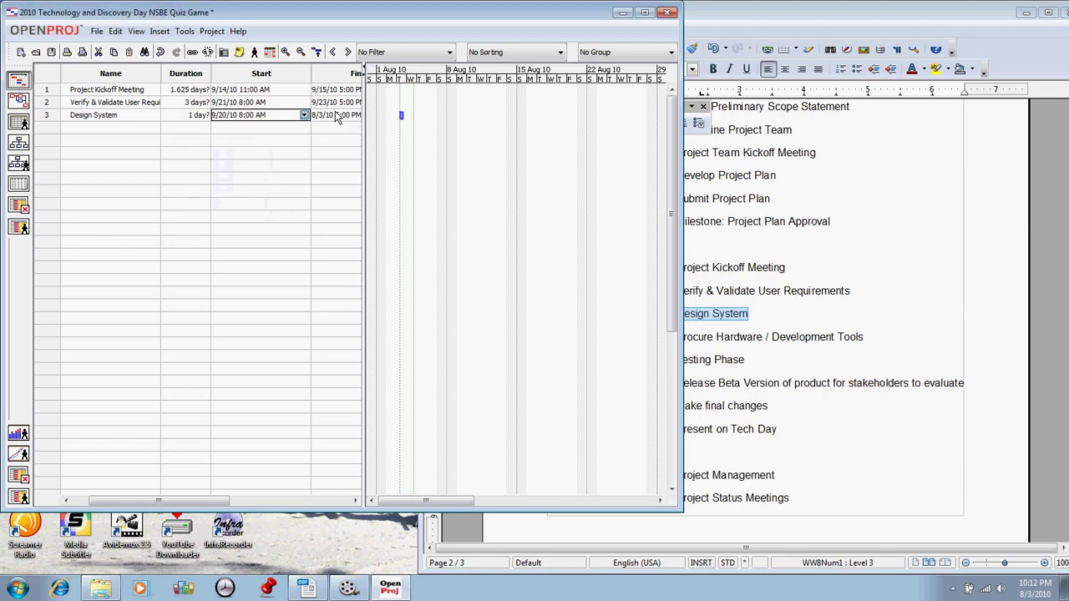
click(344, 115)
double_click(344, 115)
click(355, 115)
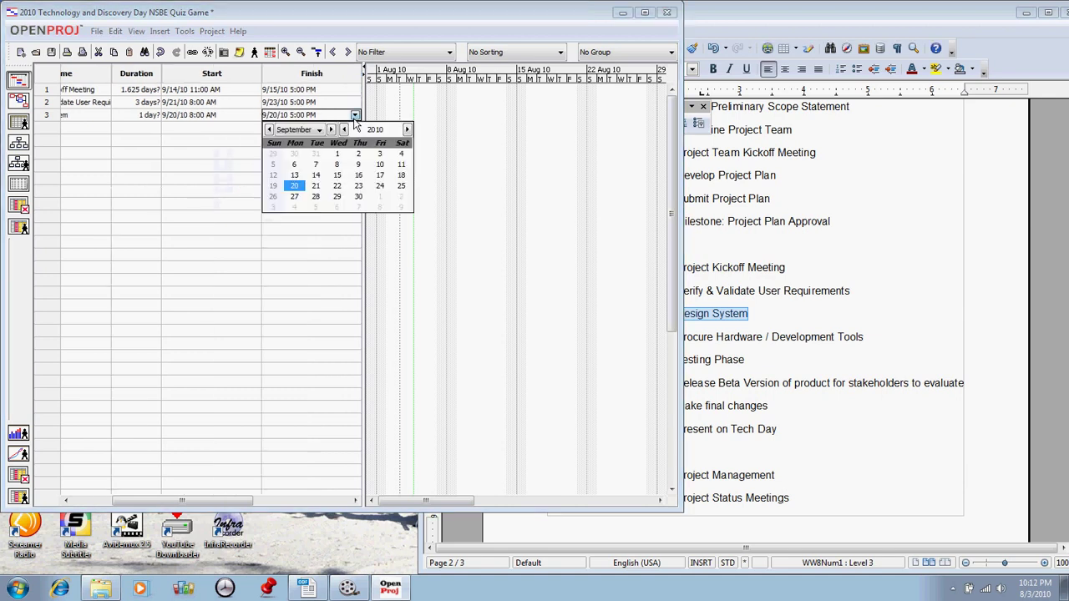
click(358, 185)
click(241, 142)
click(79, 130)
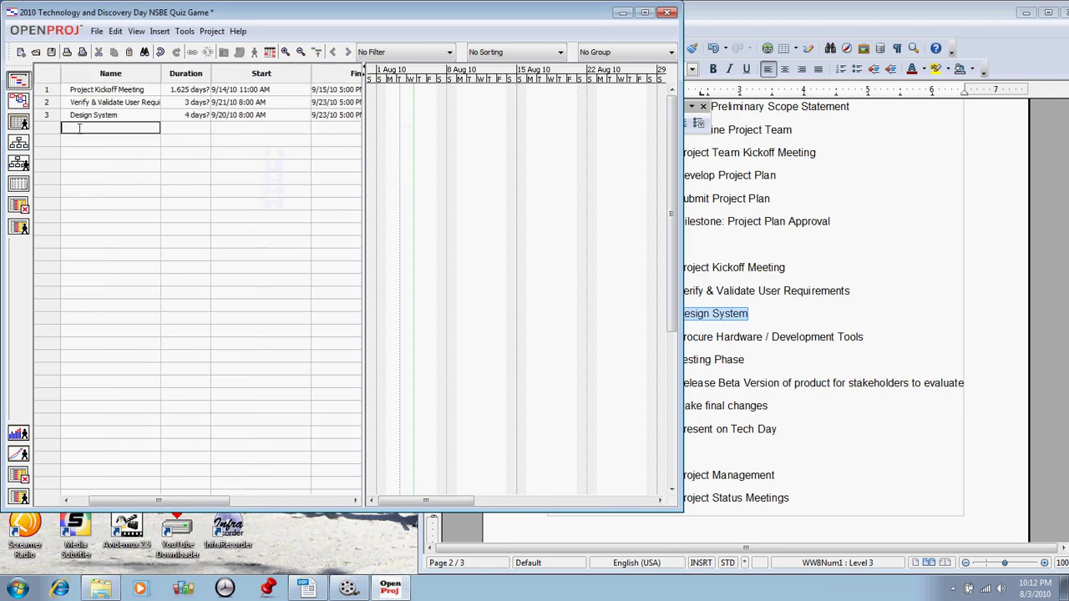
Step: Paste 'Procure Hardware / Development Tools' into row 4 and delete its 1.1.1 prefix
click(731, 338)
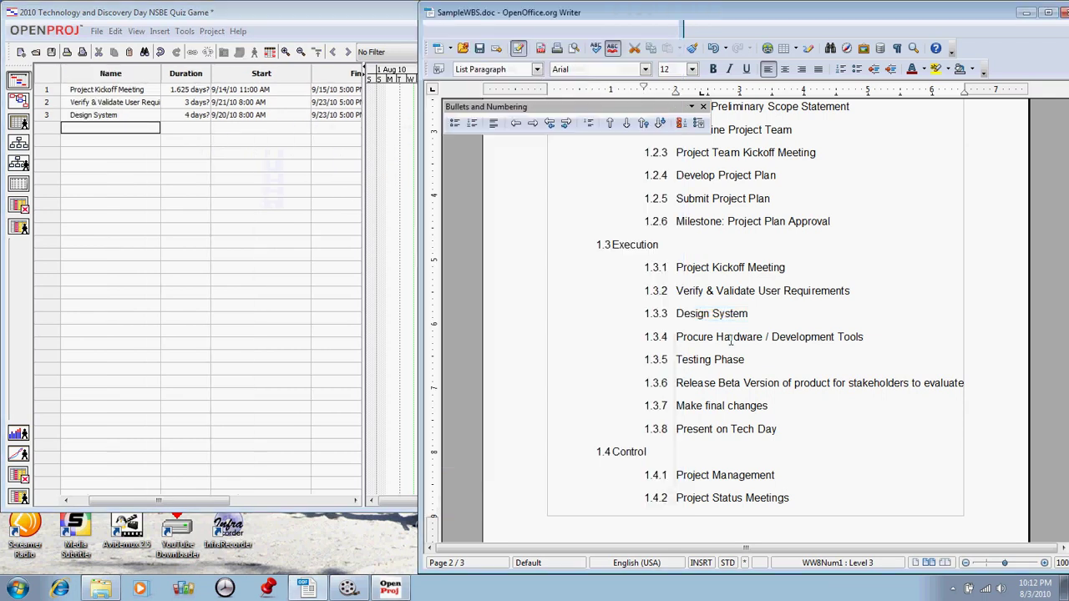
triple_click(728, 338)
right_click(724, 343)
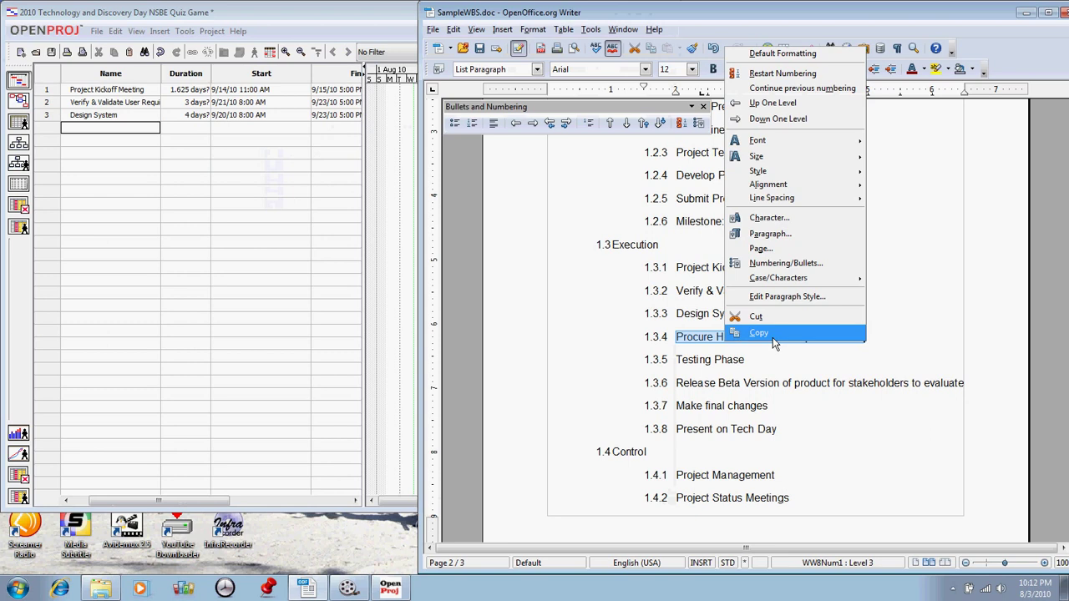
click(758, 333)
click(97, 125)
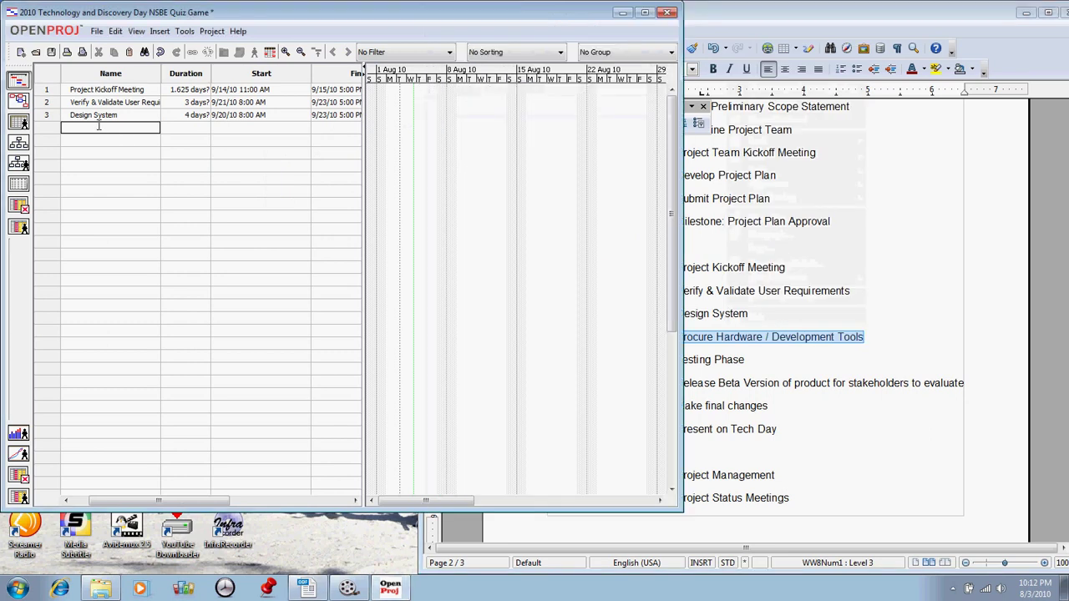
key(ctrl+v)
key(End)
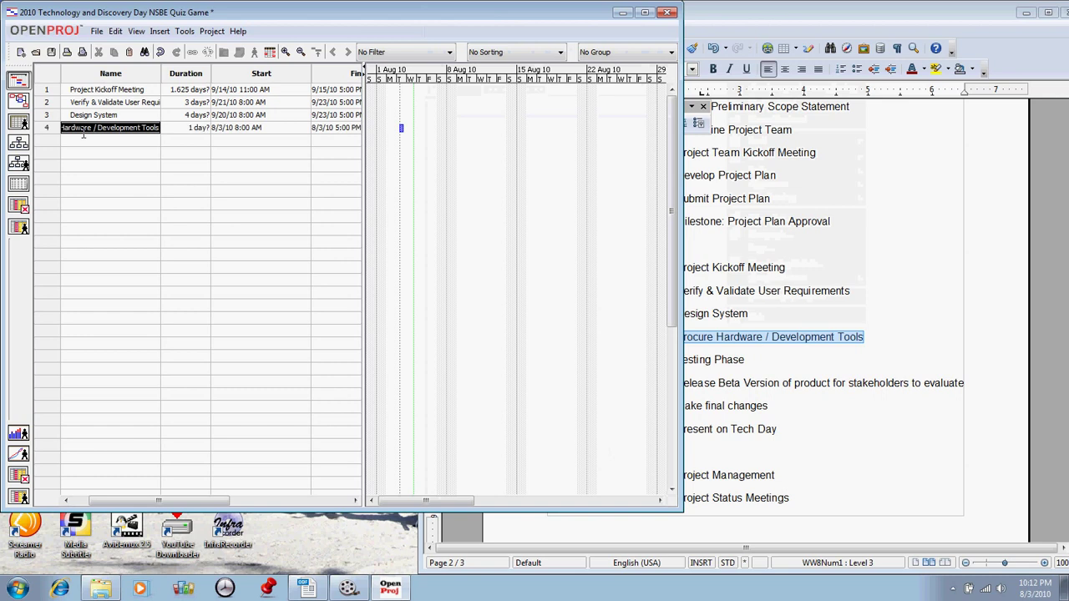
key(shift+Home)
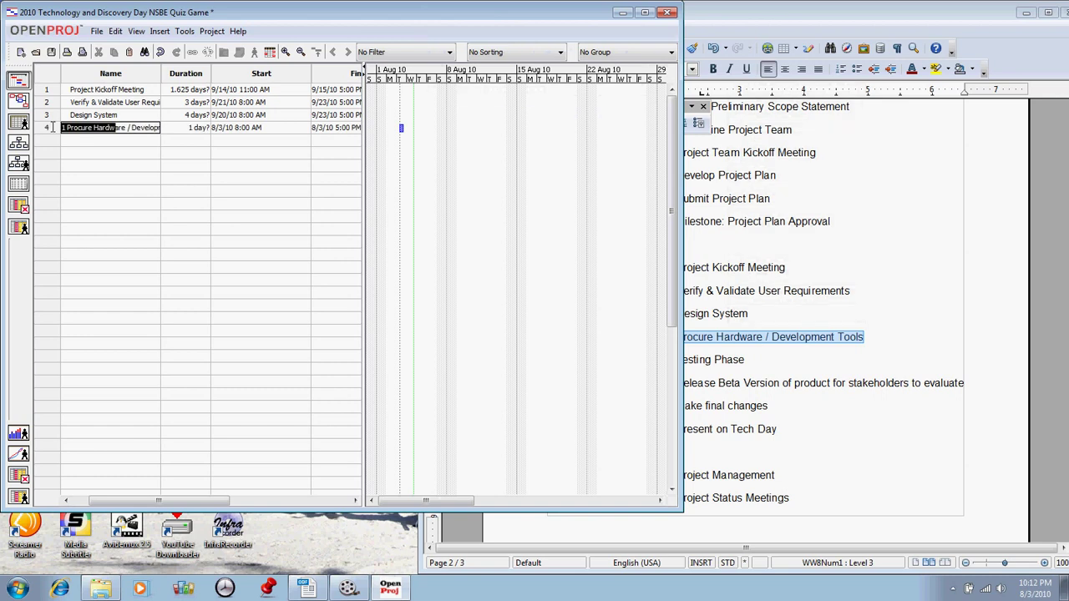
click(83, 127)
drag(83, 127, 61, 131)
key(Delete)
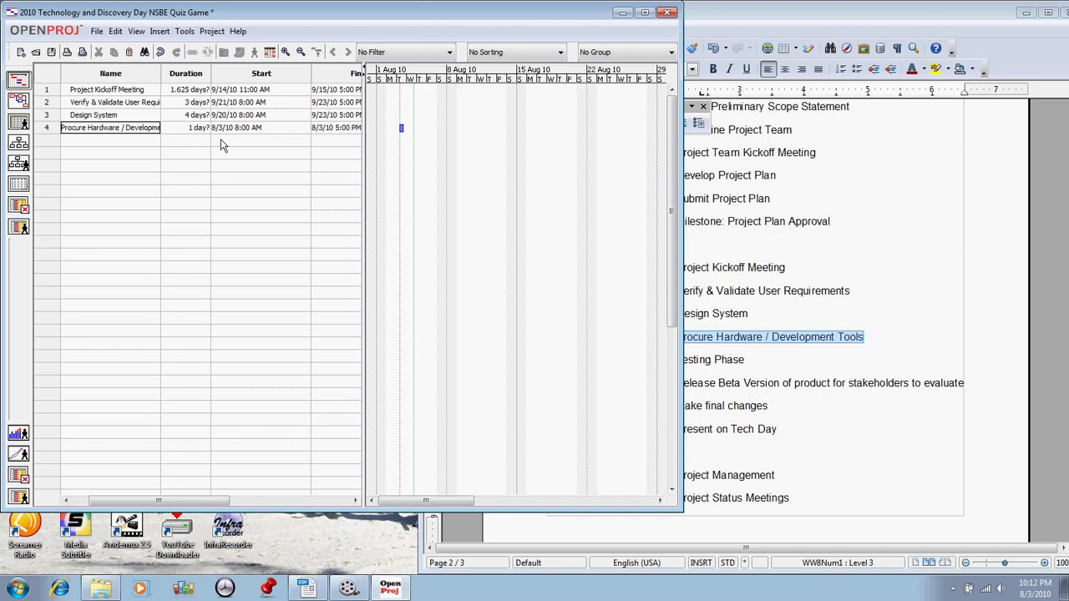
click(220, 140)
Step: Schedule Procure Hardware / Development Tools from 9/27/10 to 10/1/10
click(181, 128)
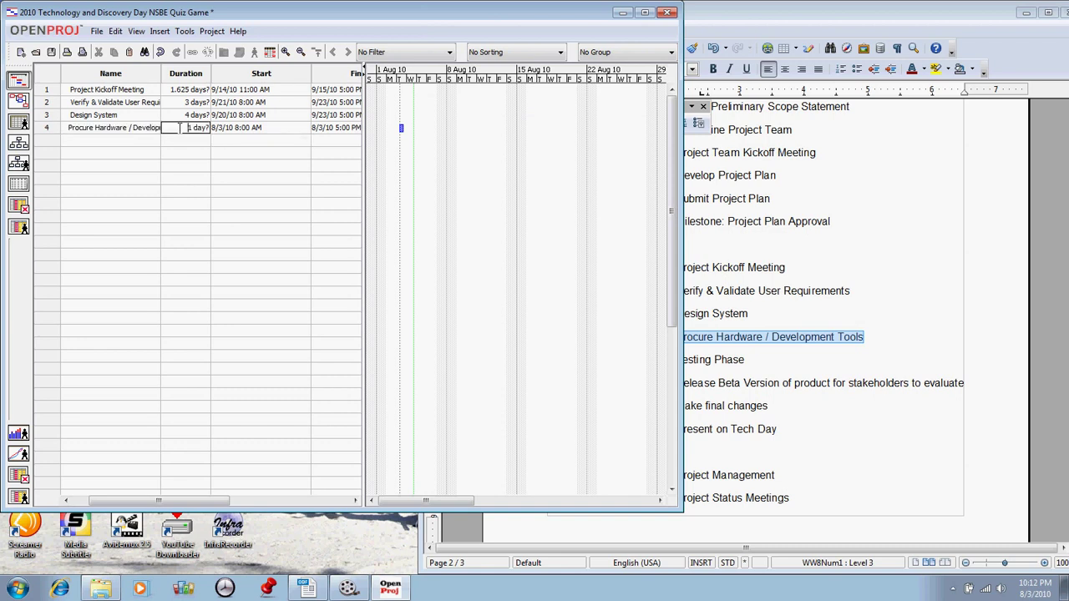
click(252, 128)
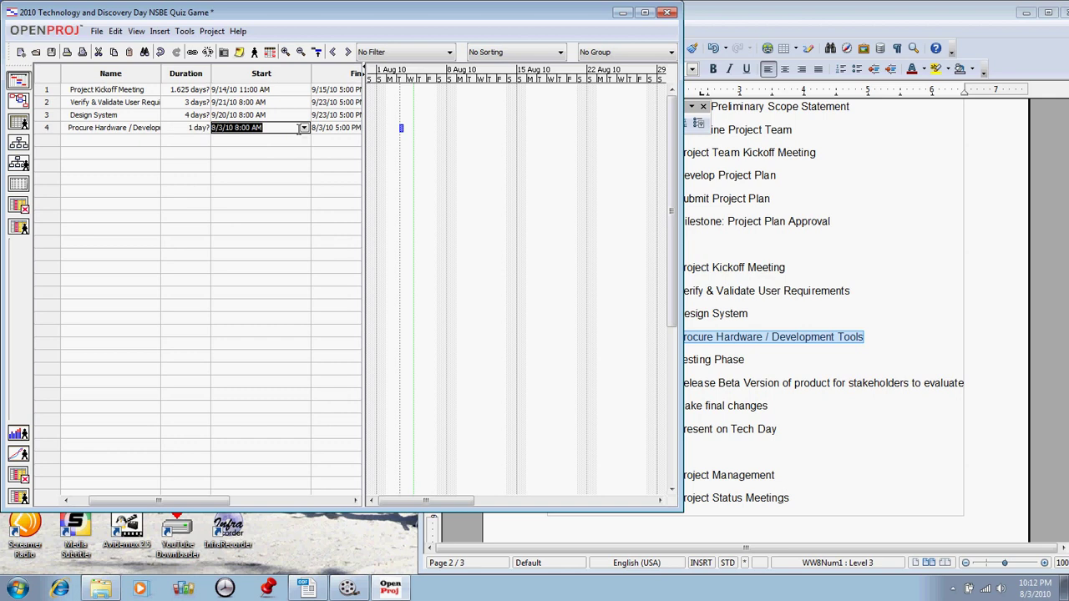
click(304, 128)
click(268, 144)
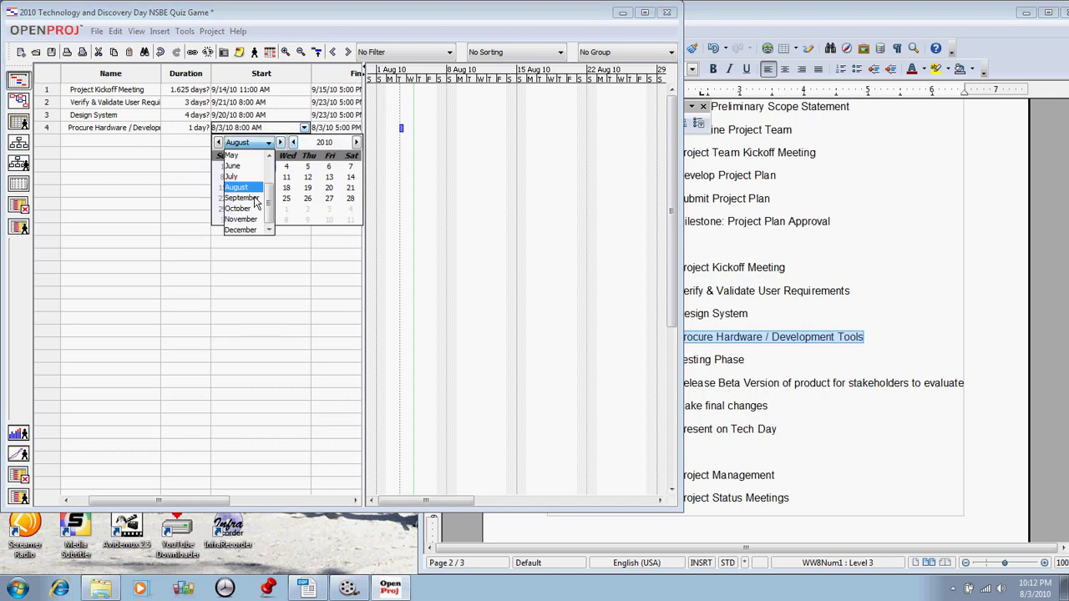
click(254, 201)
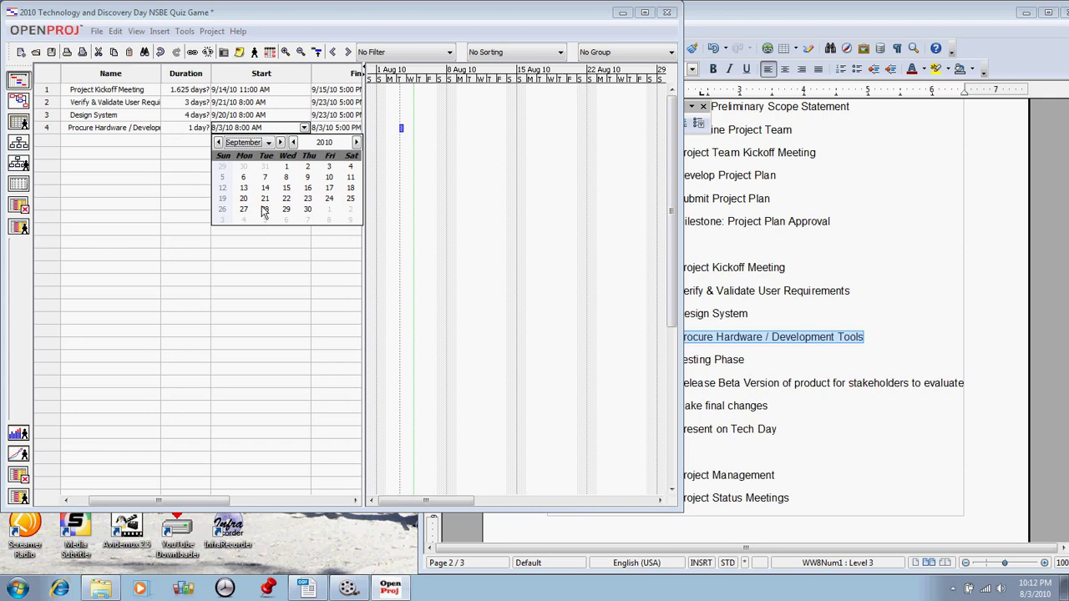
click(244, 210)
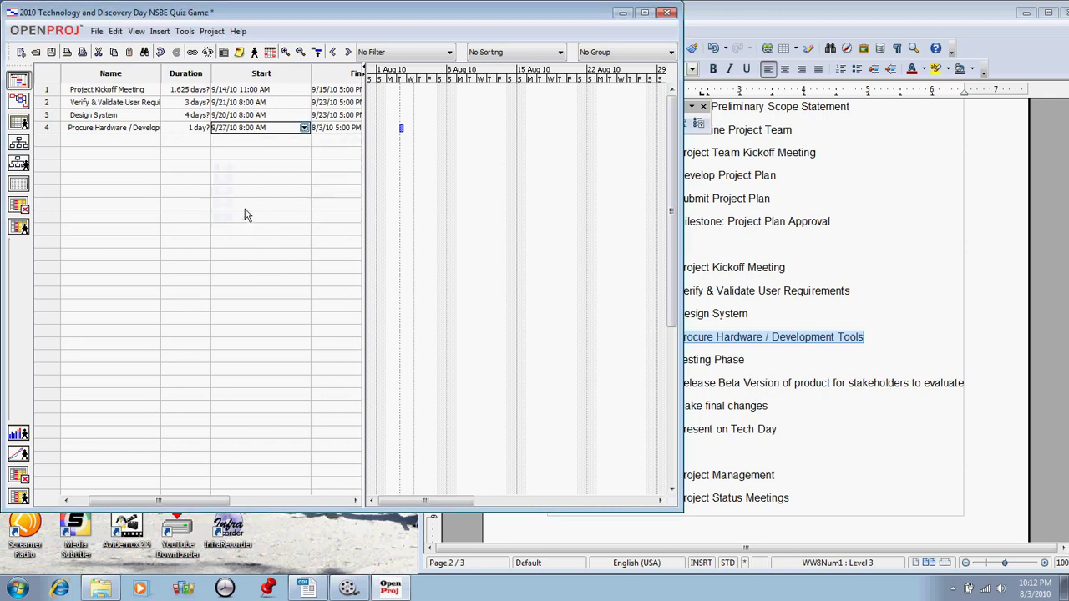
click(339, 128)
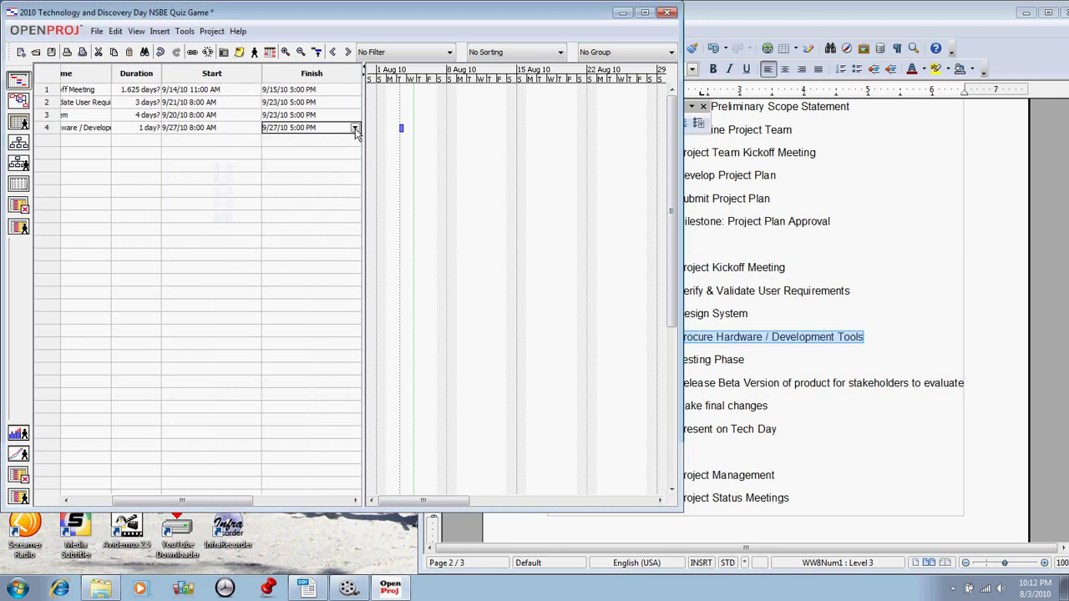
click(355, 128)
click(318, 143)
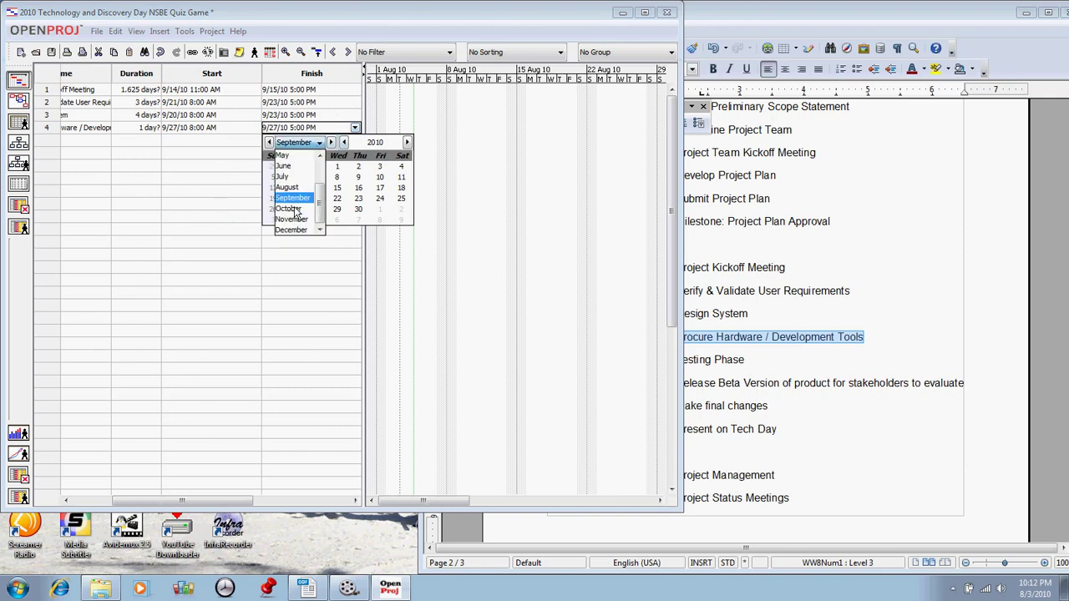
click(290, 209)
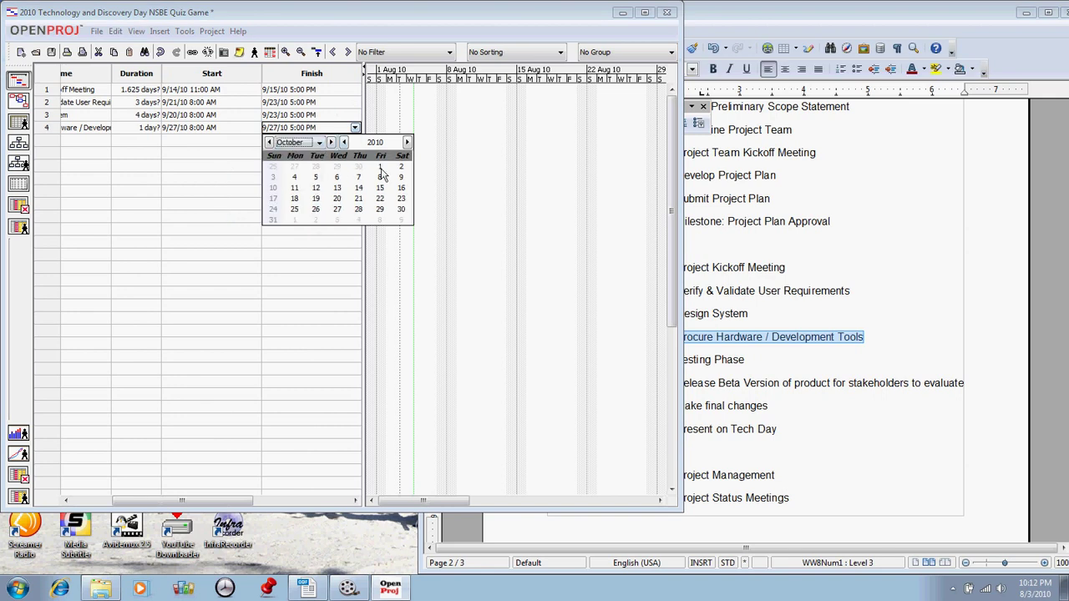
click(381, 167)
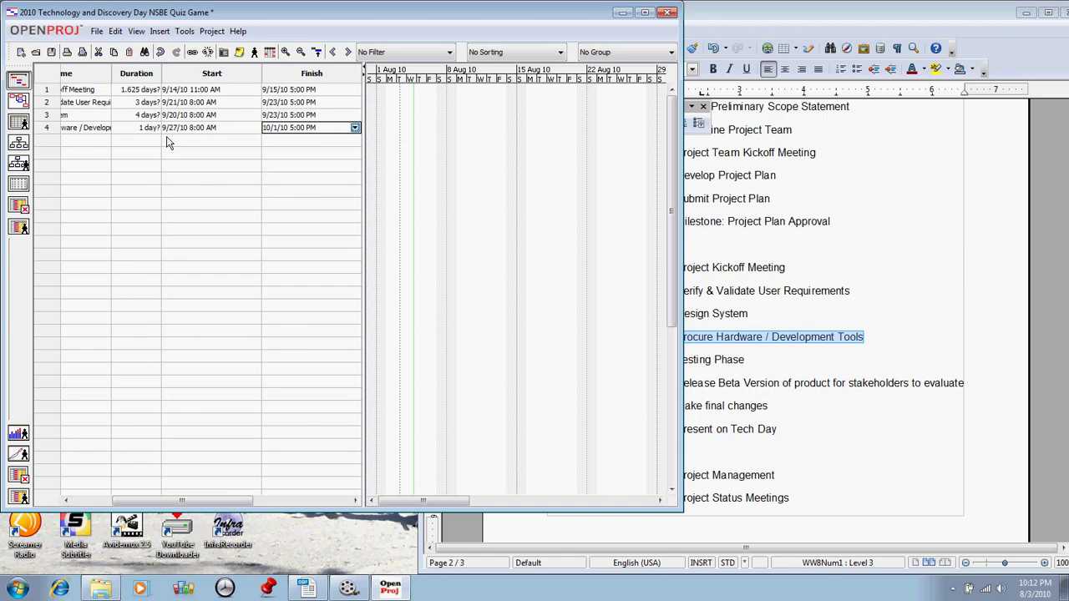
Step: Copy 'Testing Phase' into row 5 and rename it 'Programming and Testing Phase'
click(714, 361)
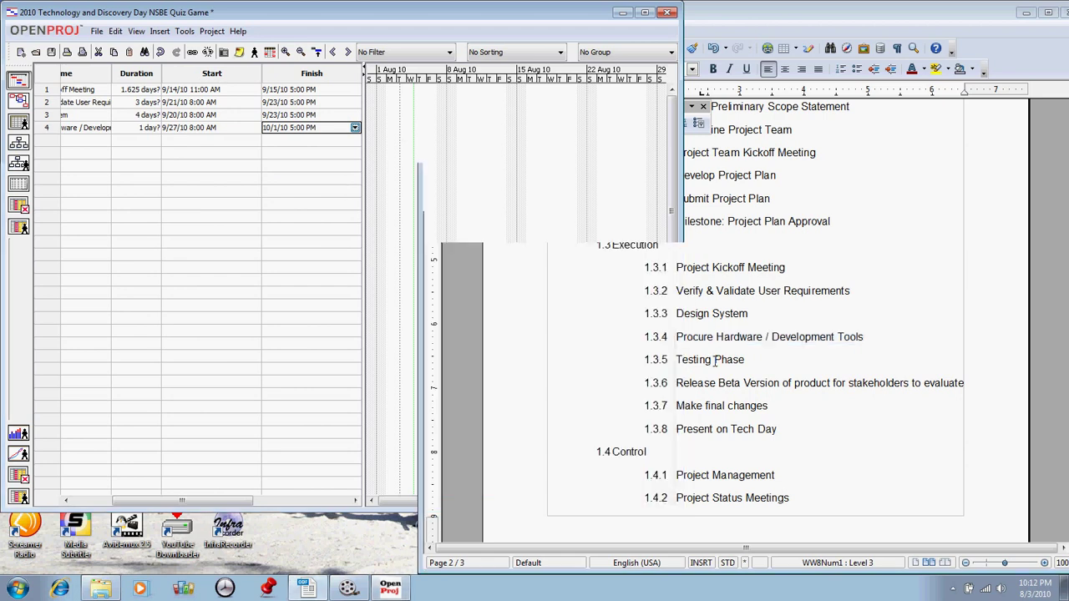
mouse_move(745, 360)
mouse_down()
mouse_move(678, 360)
mouse_move(743, 360)
mouse_up()
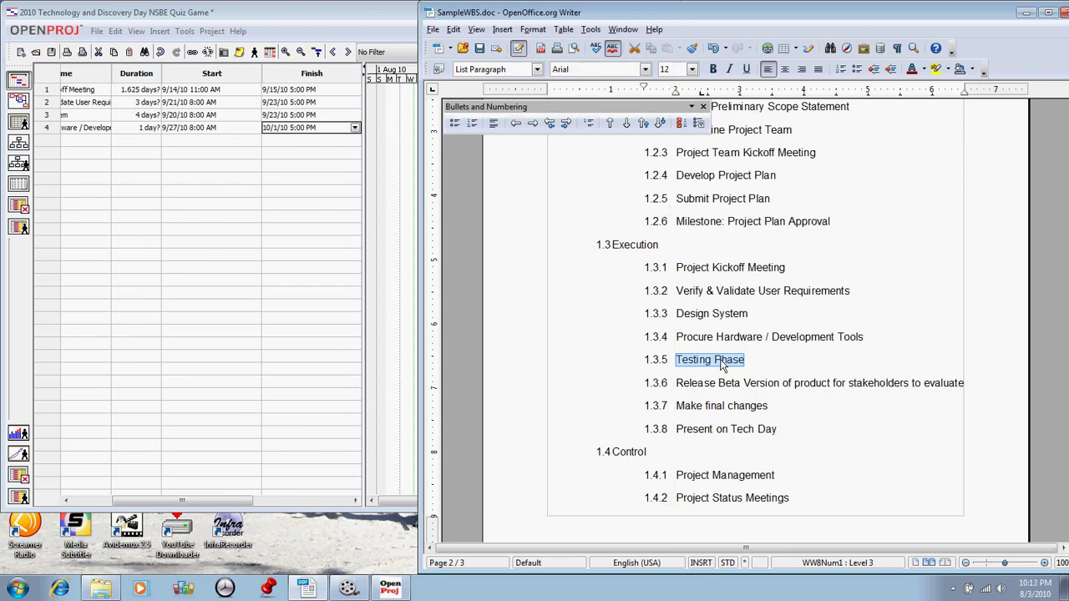
right_click(723, 365)
click(752, 354)
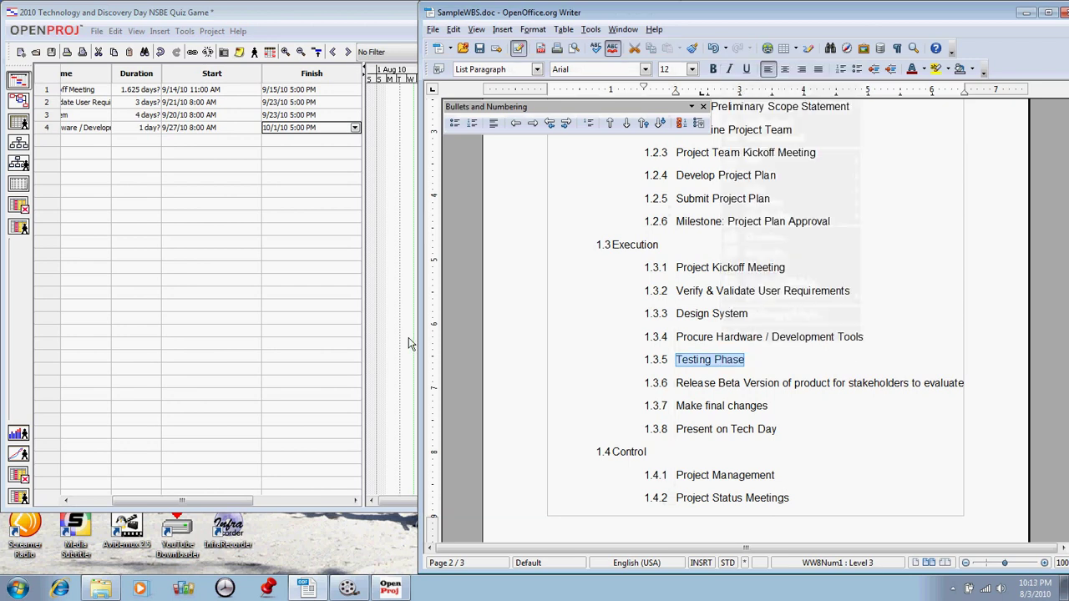
click(71, 144)
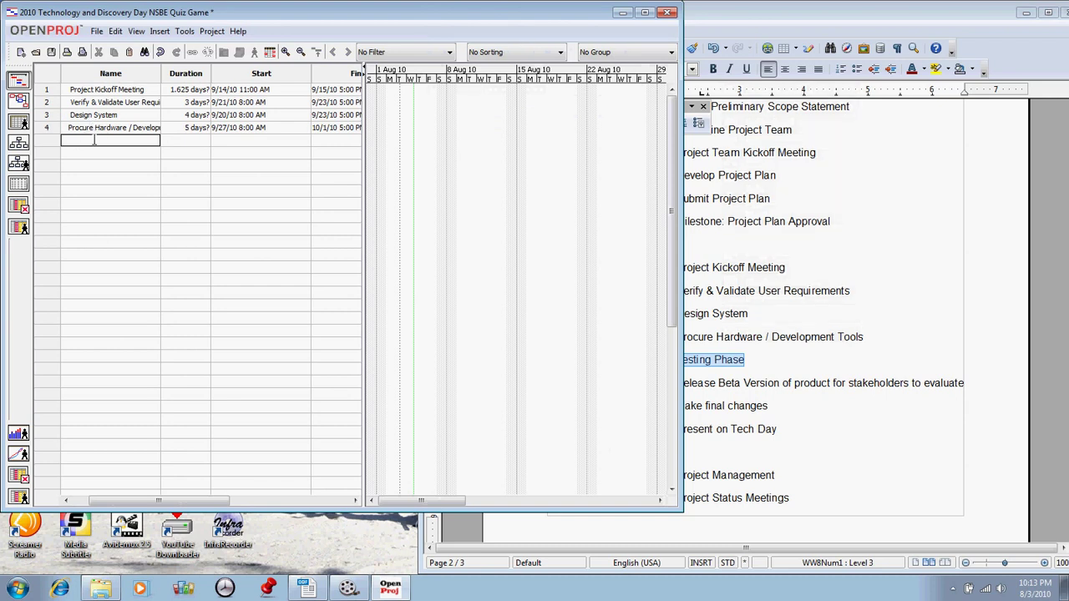
key(ctrl+v)
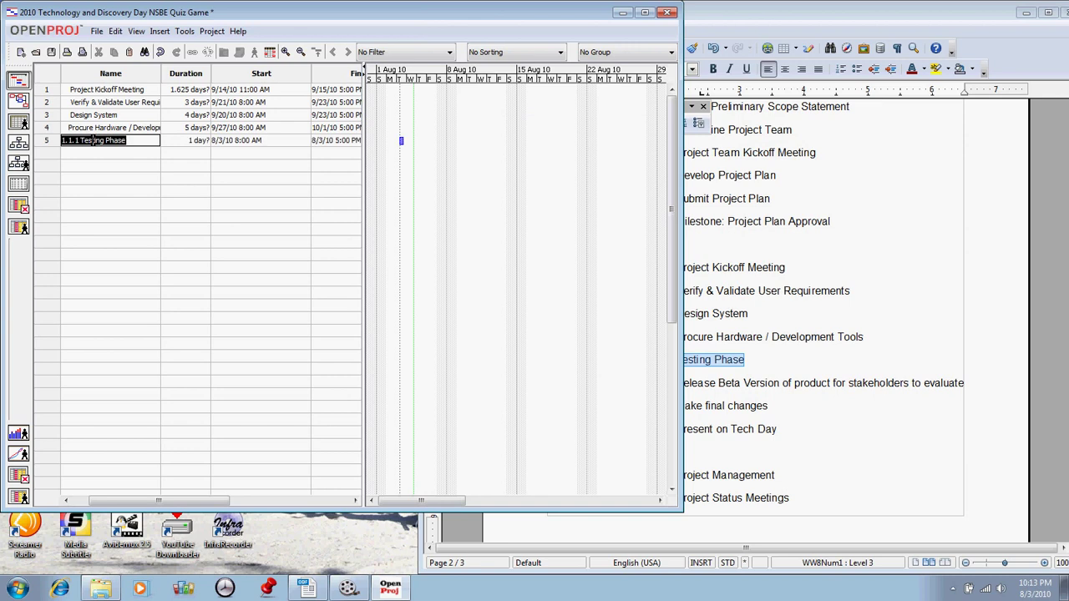
drag(79, 140, 46, 144)
text(Progr)
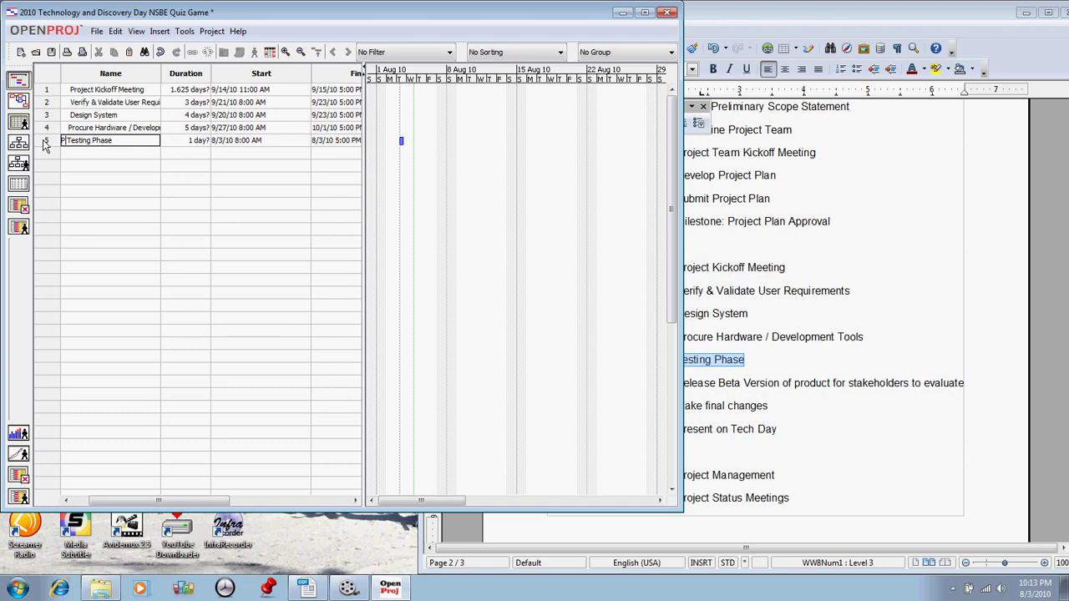
text(amming and)
click(264, 141)
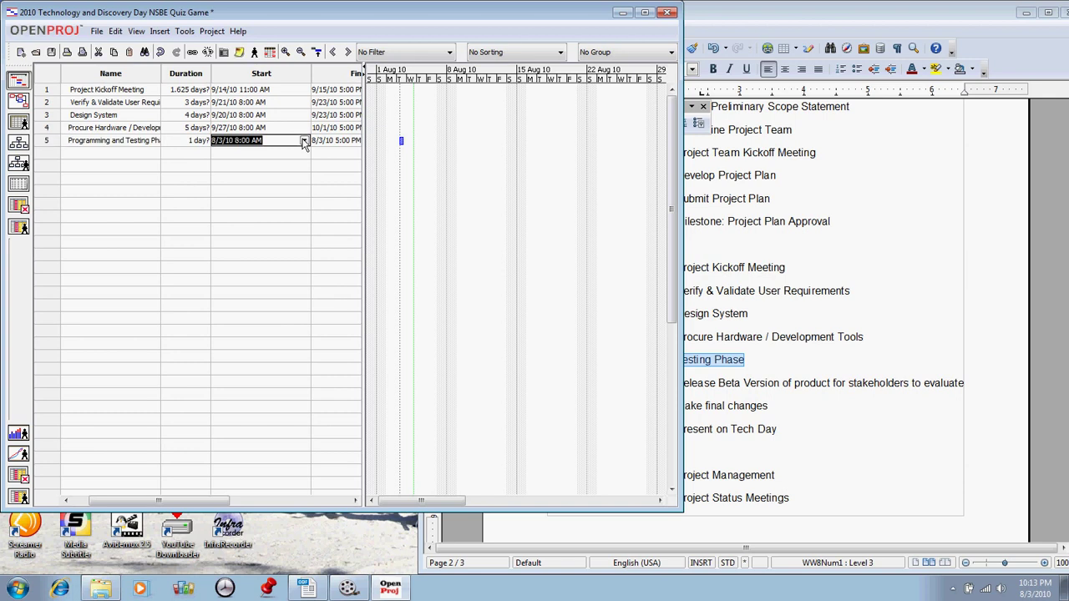
Step: Schedule Programming and Testing Phase from 10/5/10 to 10/15/10
click(304, 141)
click(250, 155)
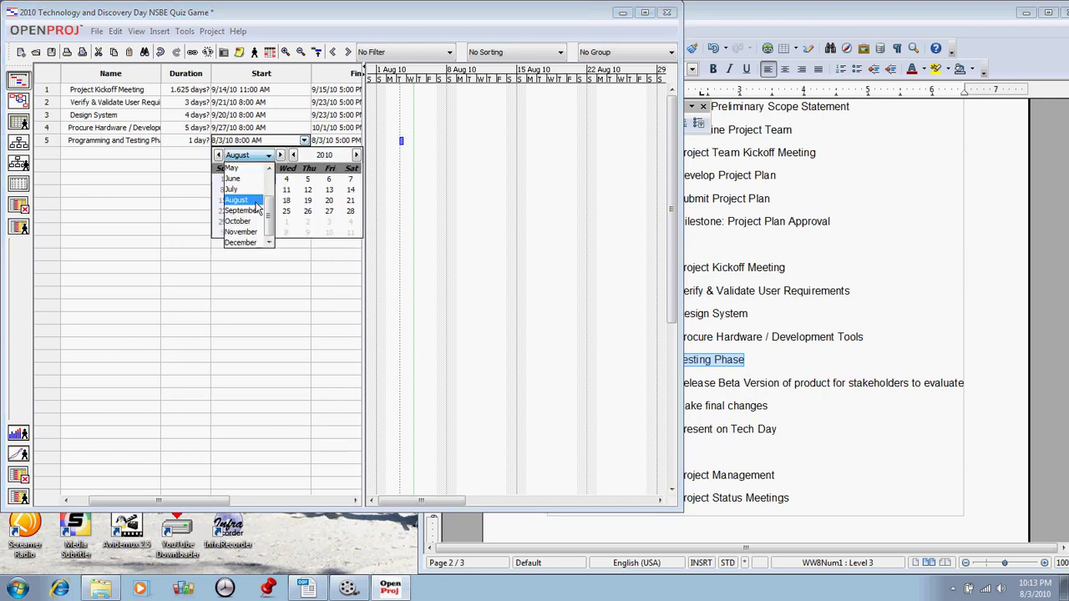
click(238, 222)
click(242, 222)
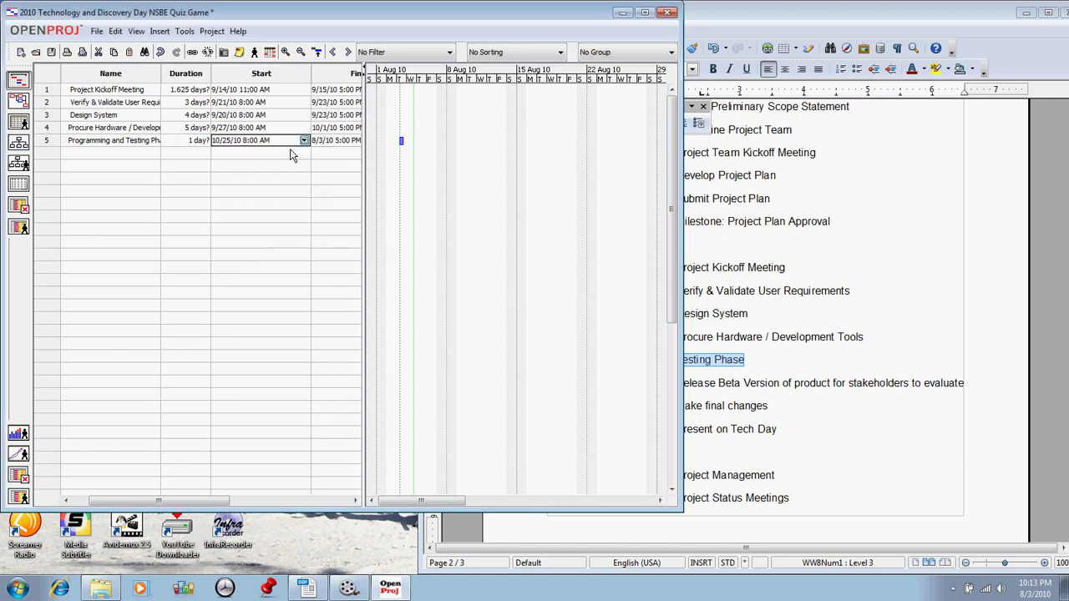
click(304, 140)
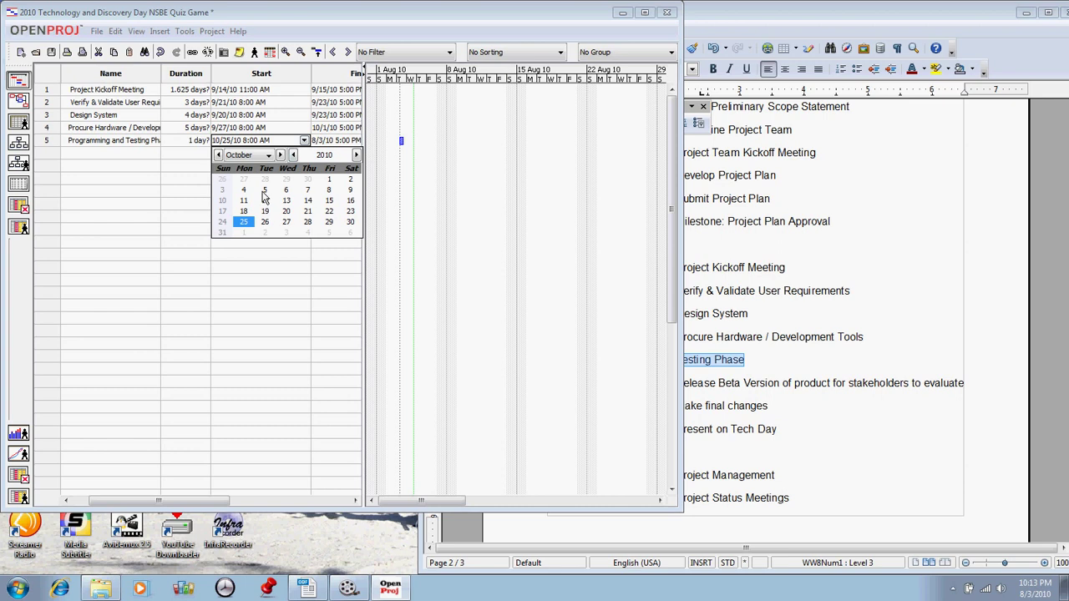
click(264, 191)
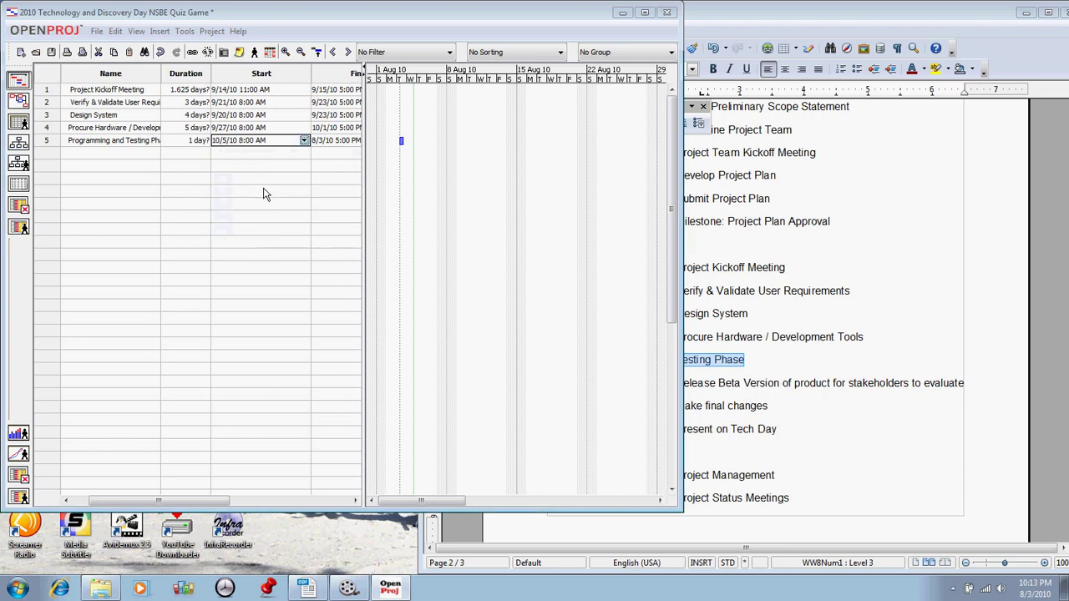
click(355, 142)
click(355, 142)
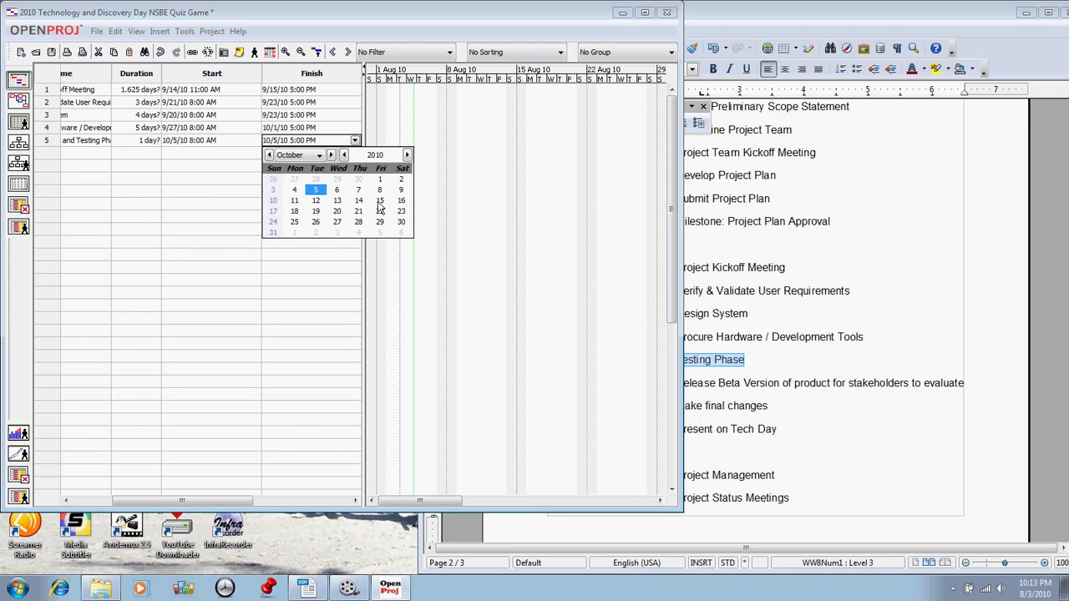
click(379, 201)
click(97, 154)
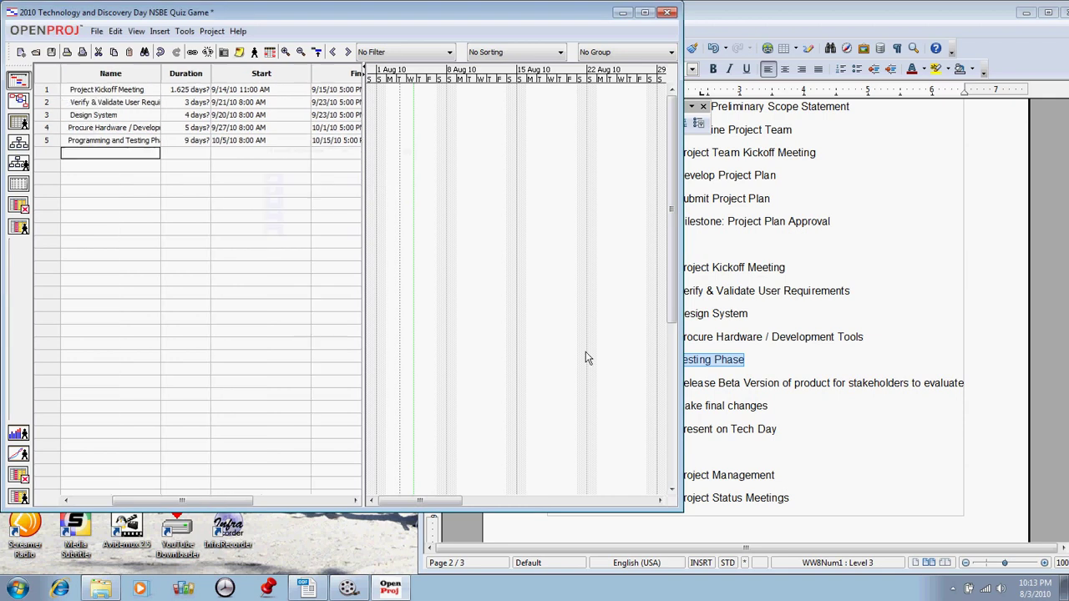
Step: Copy the Release Beta Version line from the WBS into row 6 as a new task
click(729, 383)
triple_click(729, 383)
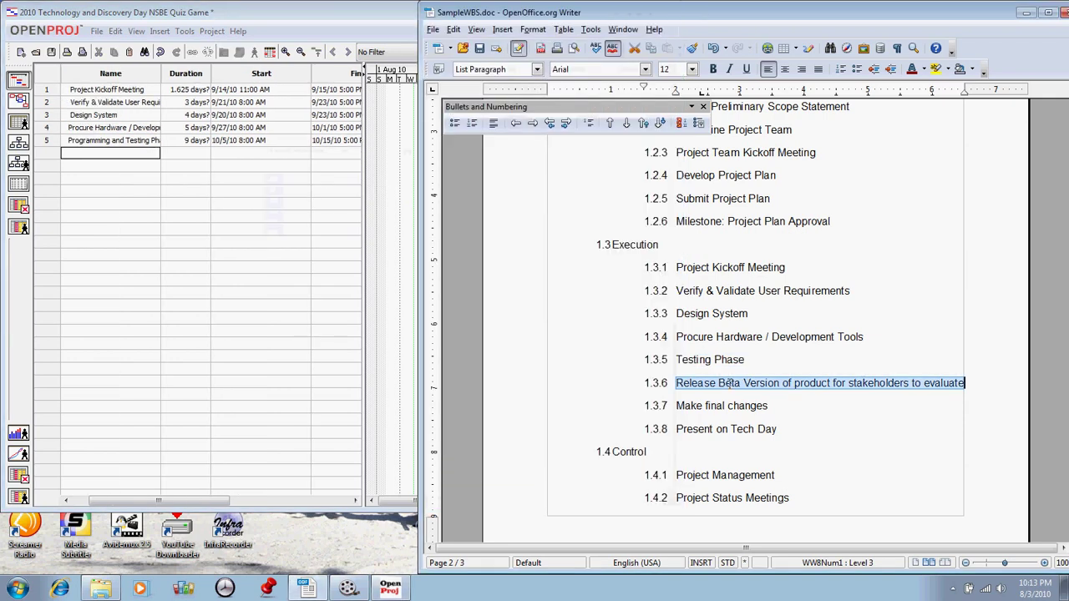
right_click(728, 385)
click(761, 375)
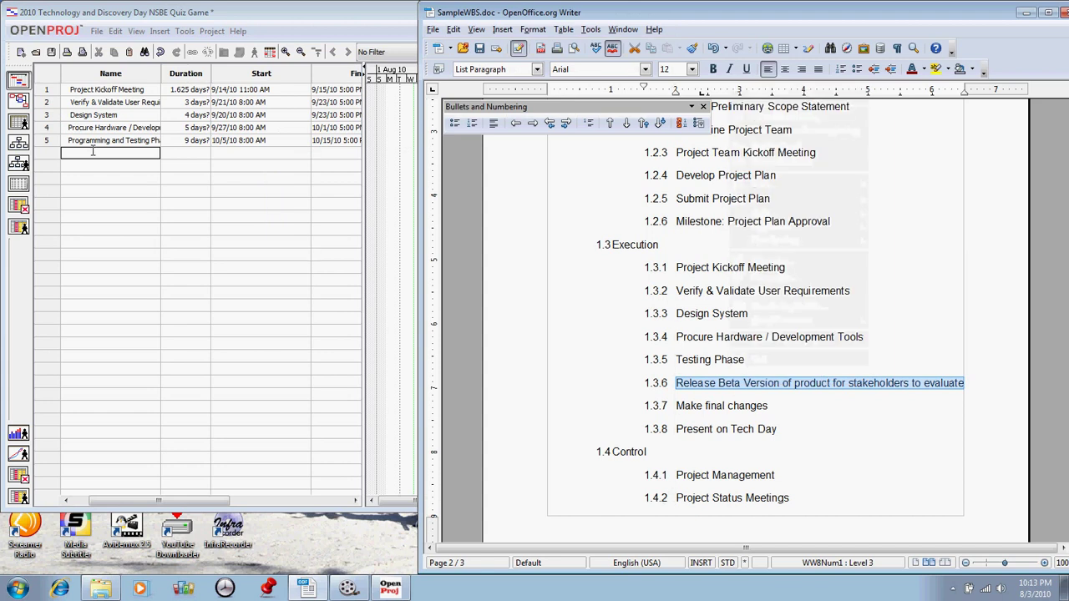
click(310, 245)
click(108, 159)
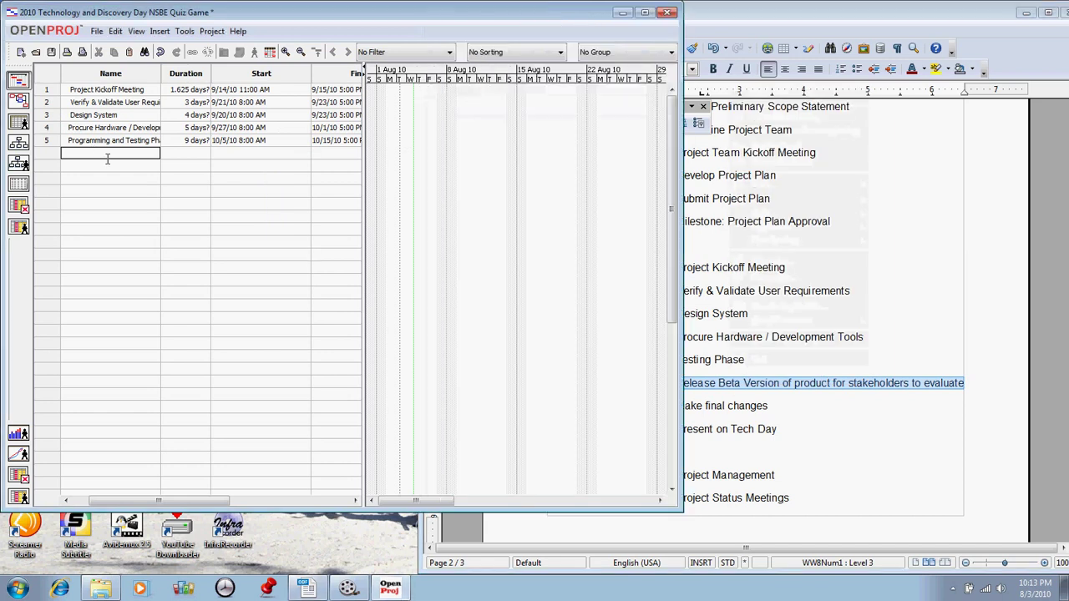
key(ctrl+v)
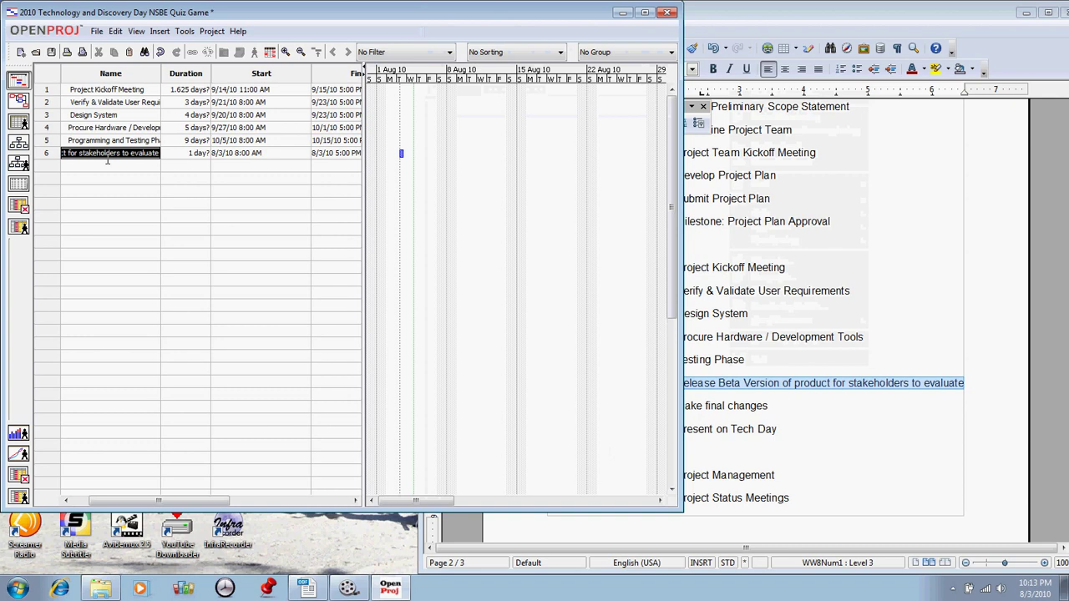
Step: Schedule the beta release task from 10/18/10 to 10/22/10
click(234, 153)
click(303, 153)
click(268, 167)
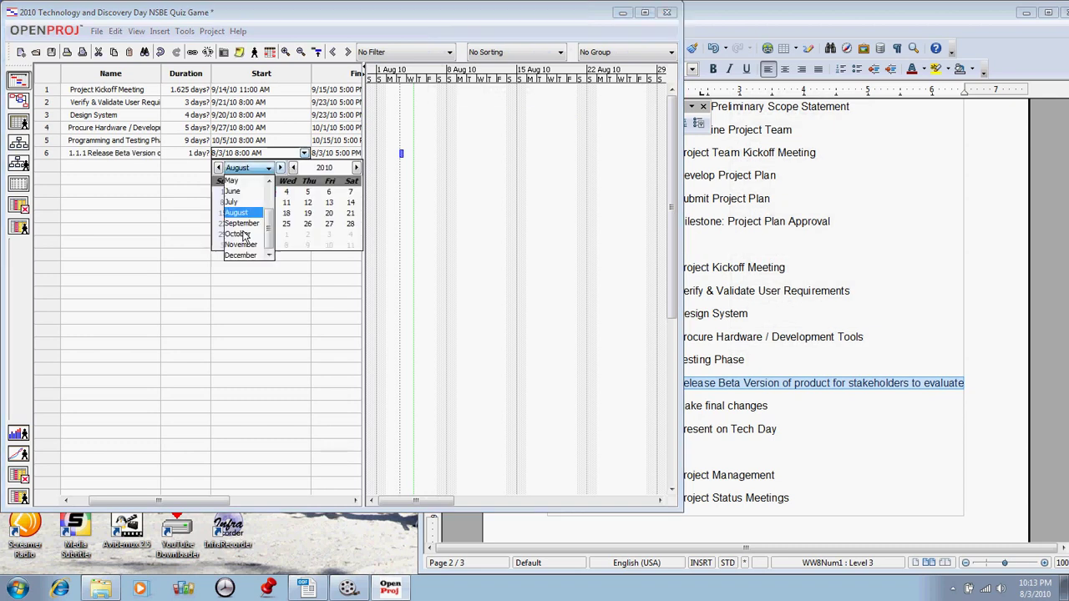
click(239, 234)
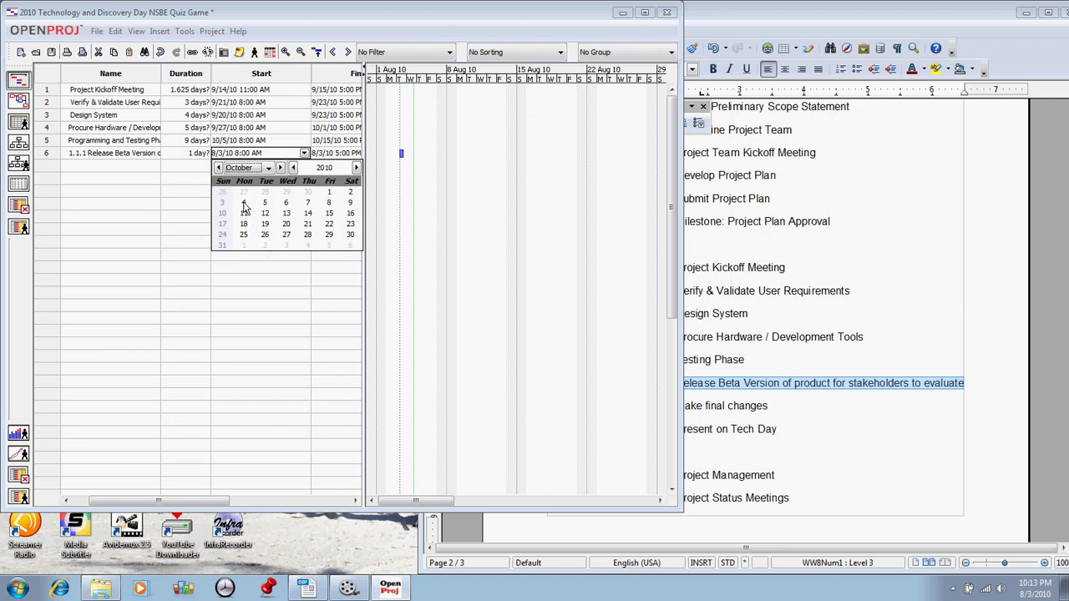
click(243, 202)
click(344, 154)
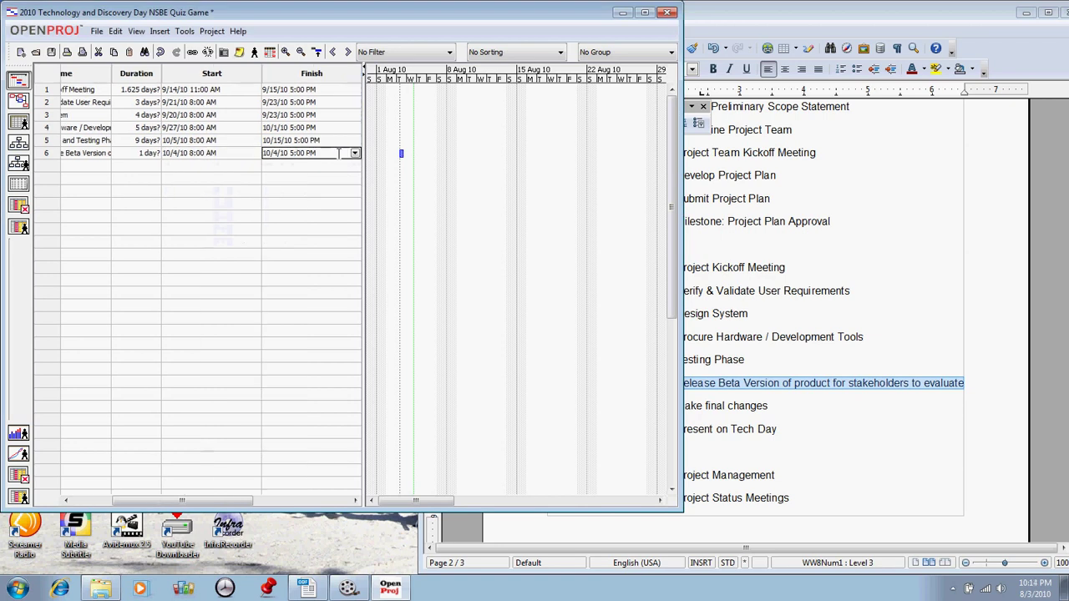
click(237, 154)
click(254, 154)
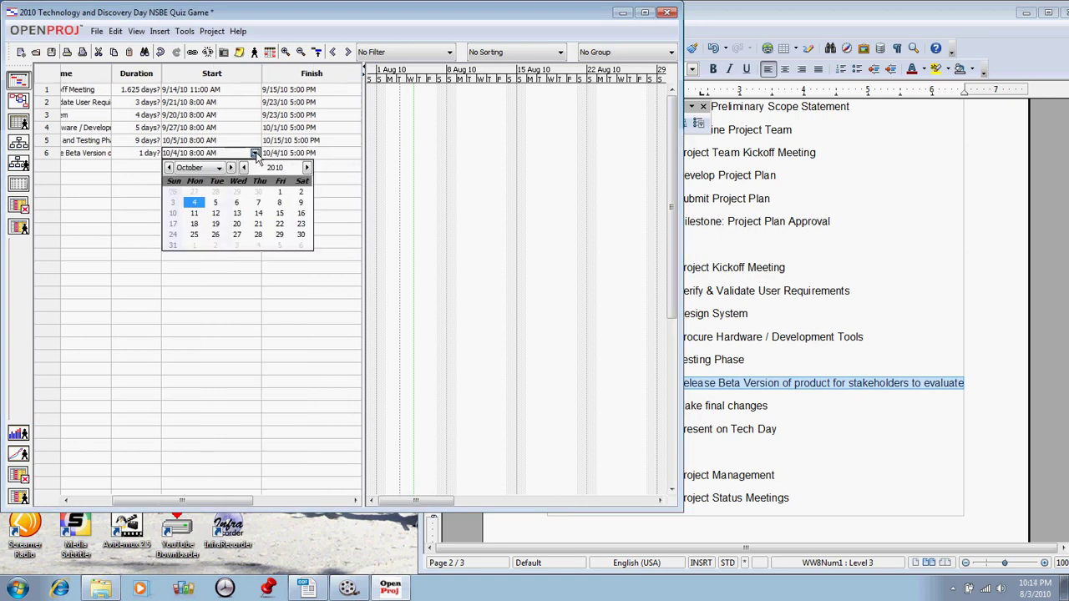
click(194, 224)
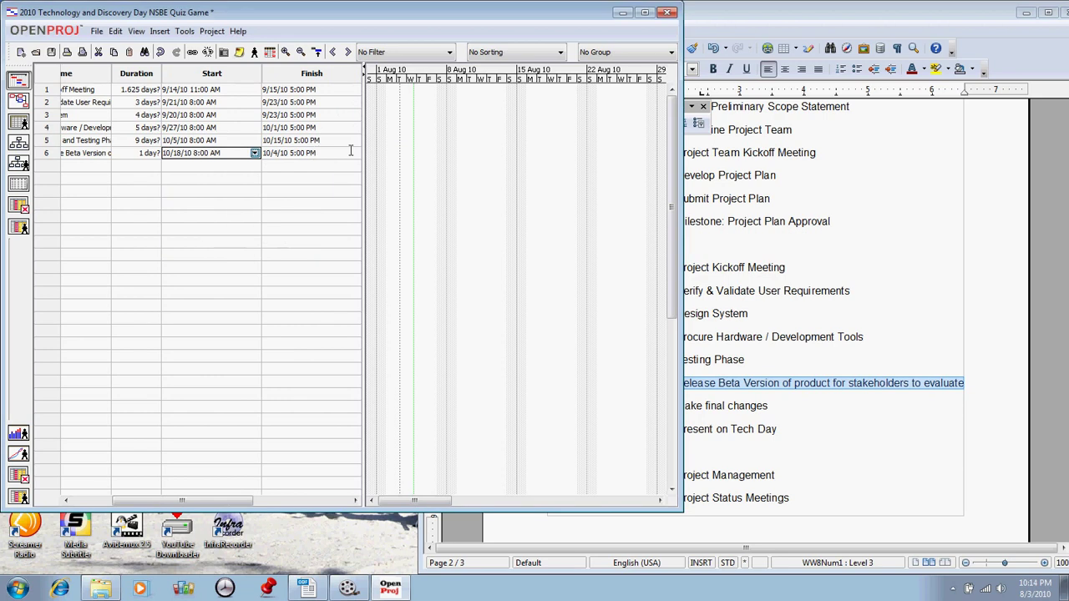
click(317, 153)
click(354, 153)
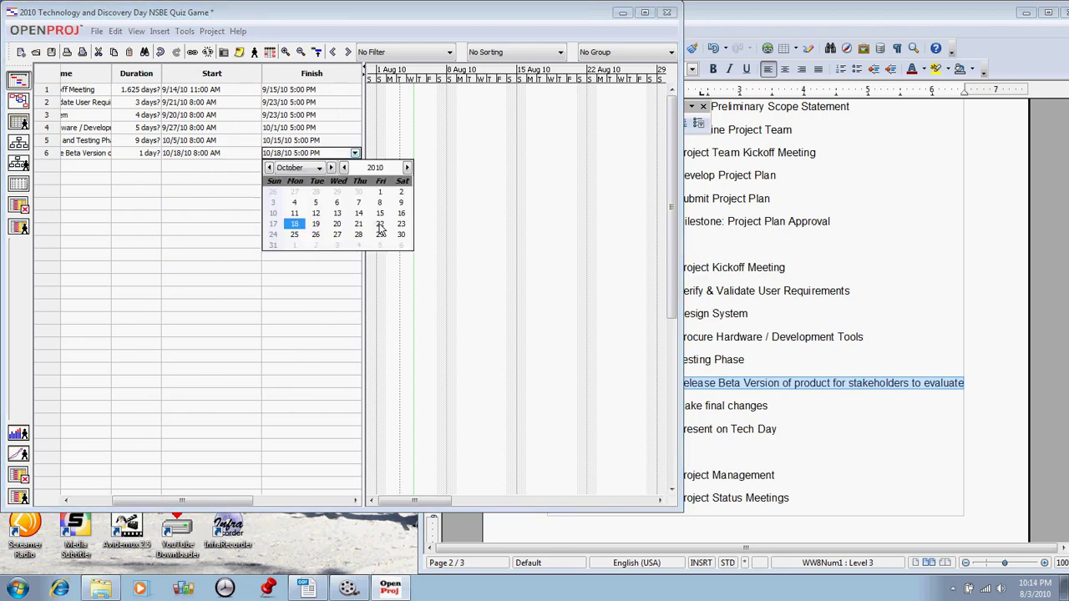
click(378, 224)
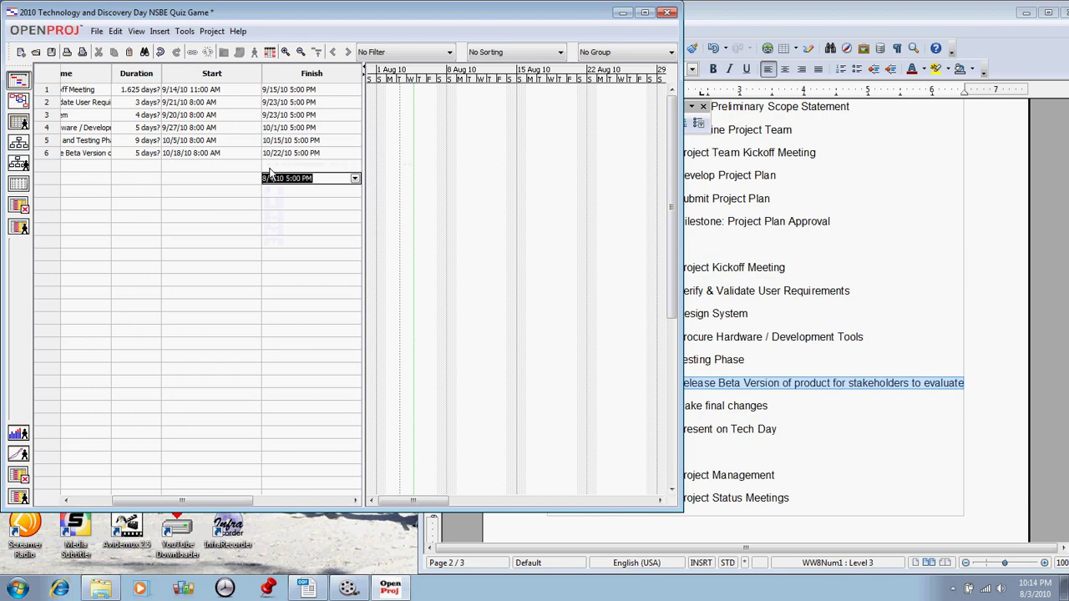
click(237, 155)
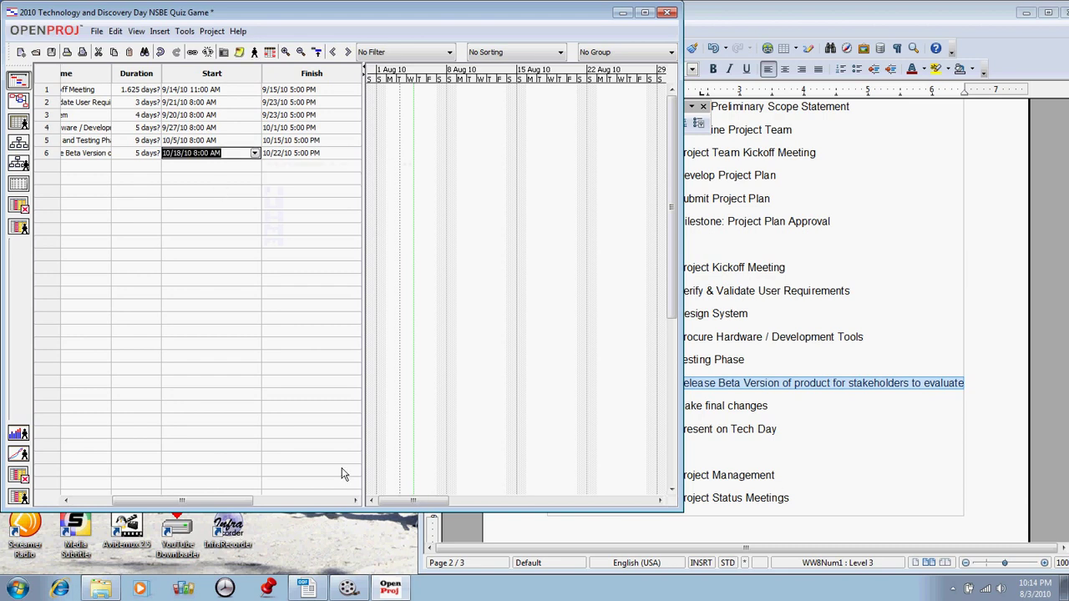
drag(198, 500, 159, 497)
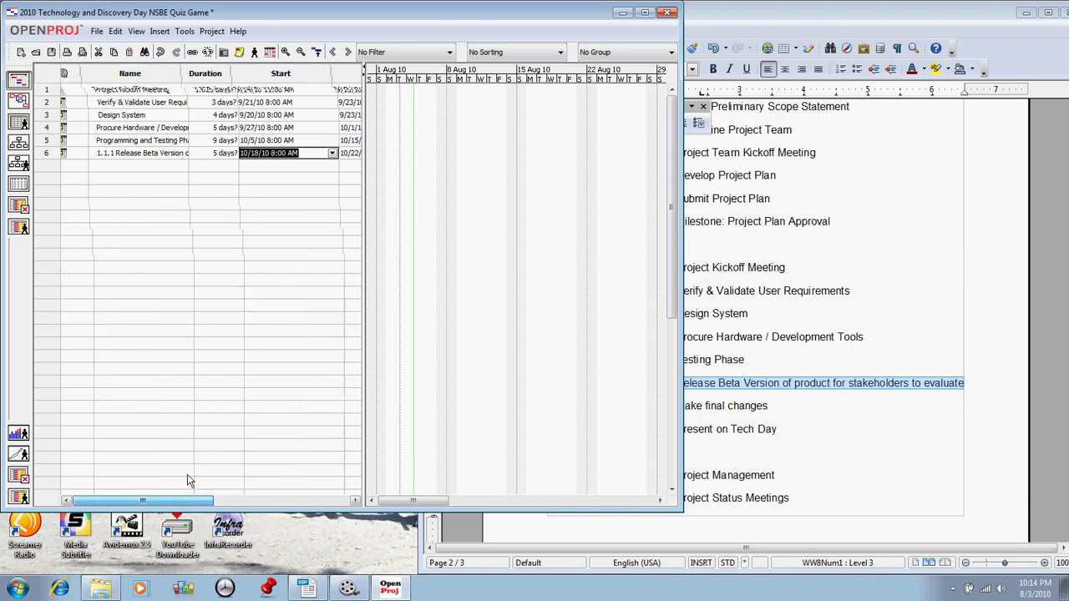
Step: Scroll the Gantt chart toward October, then switch to the Network diagram view
click(78, 92)
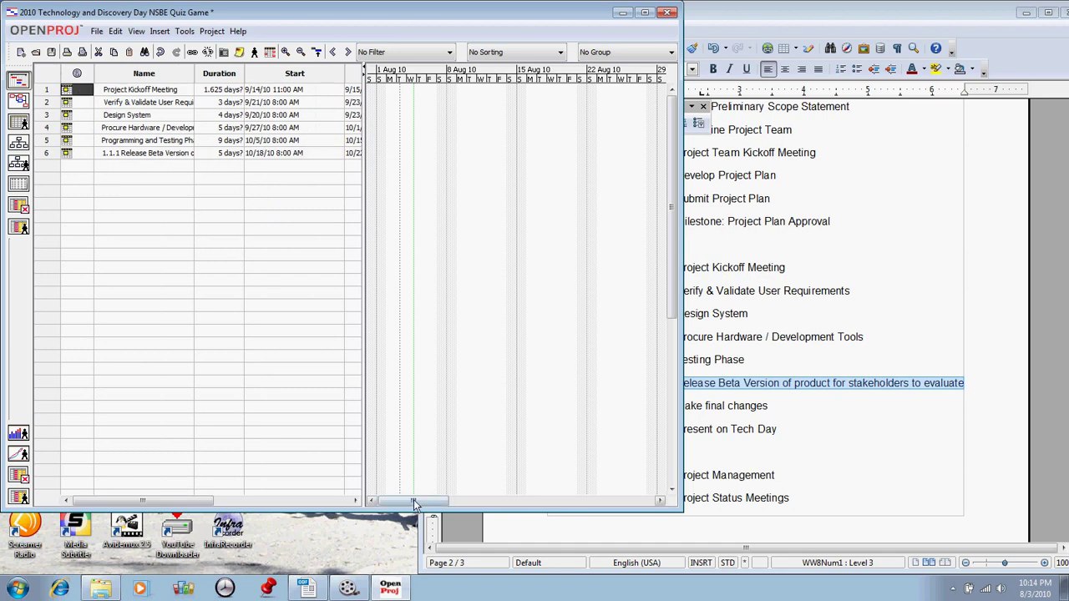
drag(412, 501, 566, 501)
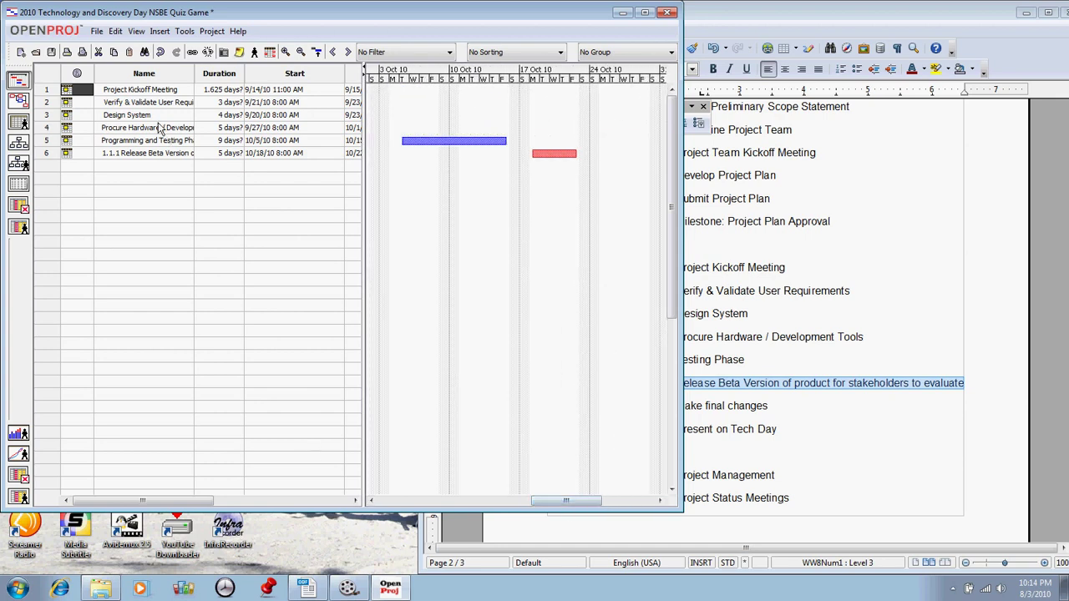
click(18, 102)
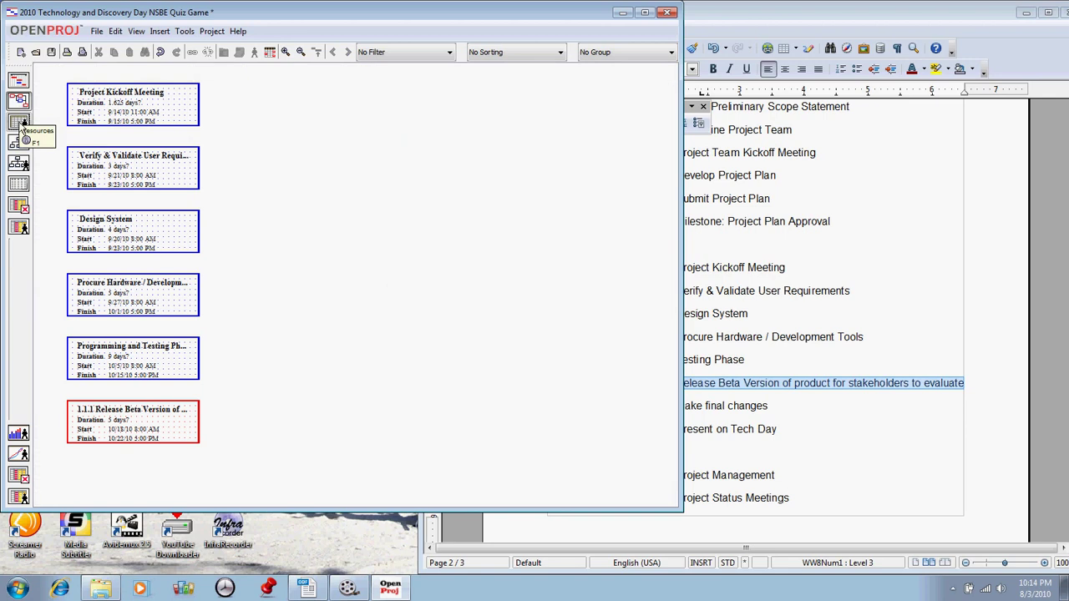
Step: Browse the Resources, WBS, RBS, Reports and Task Usage views
click(20, 122)
click(18, 143)
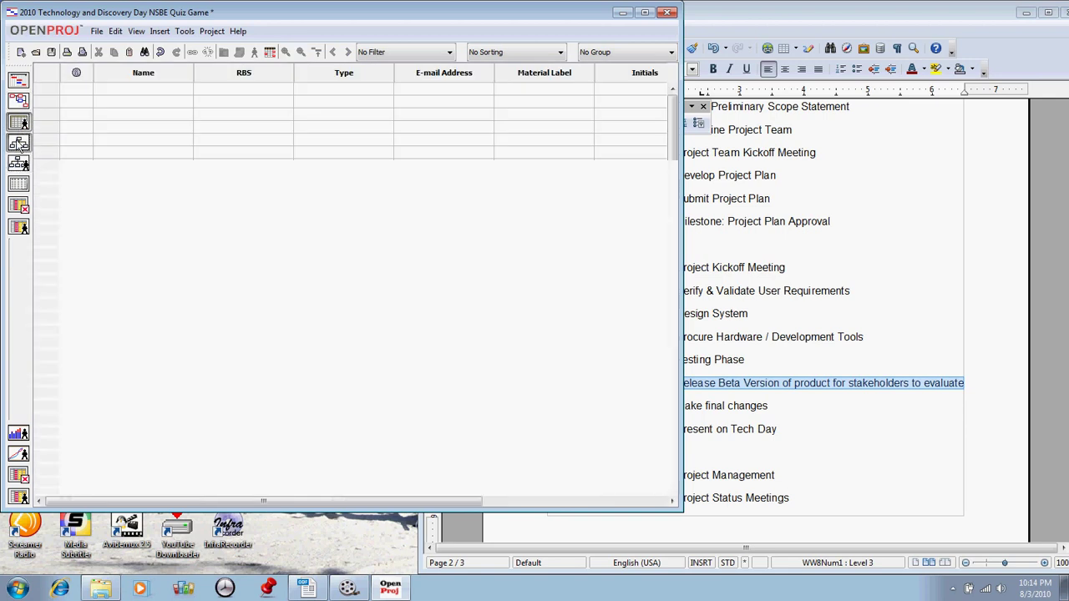
click(19, 165)
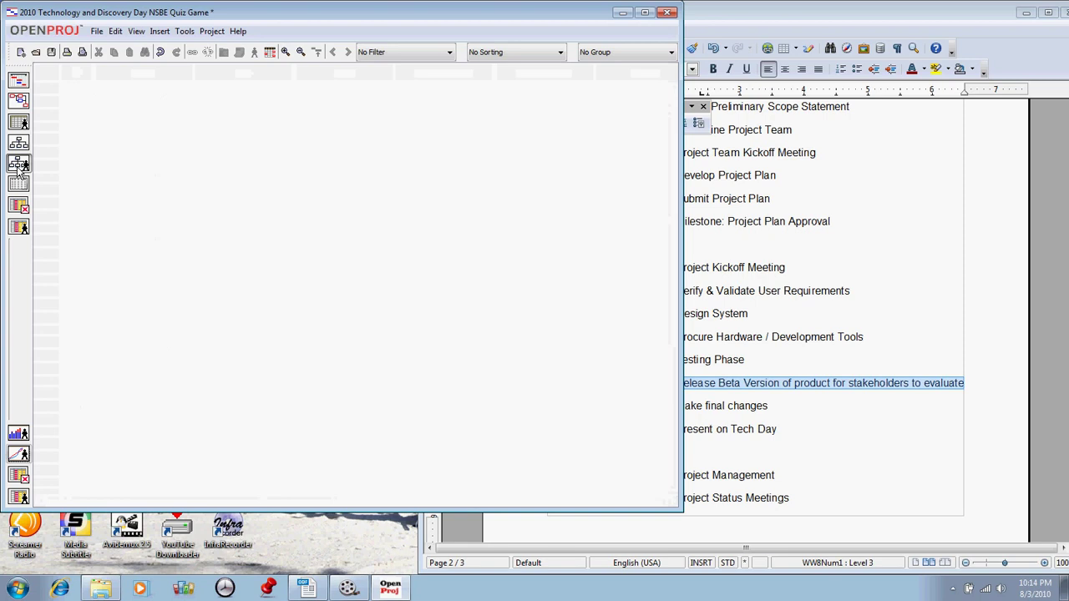
click(18, 183)
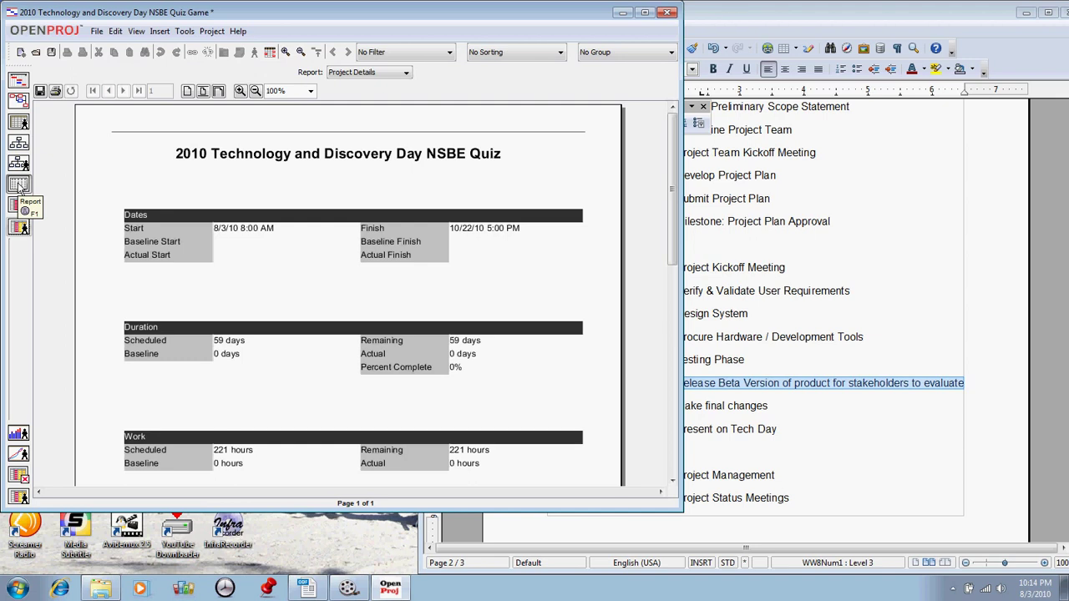
scroll(104, 267, down, 5)
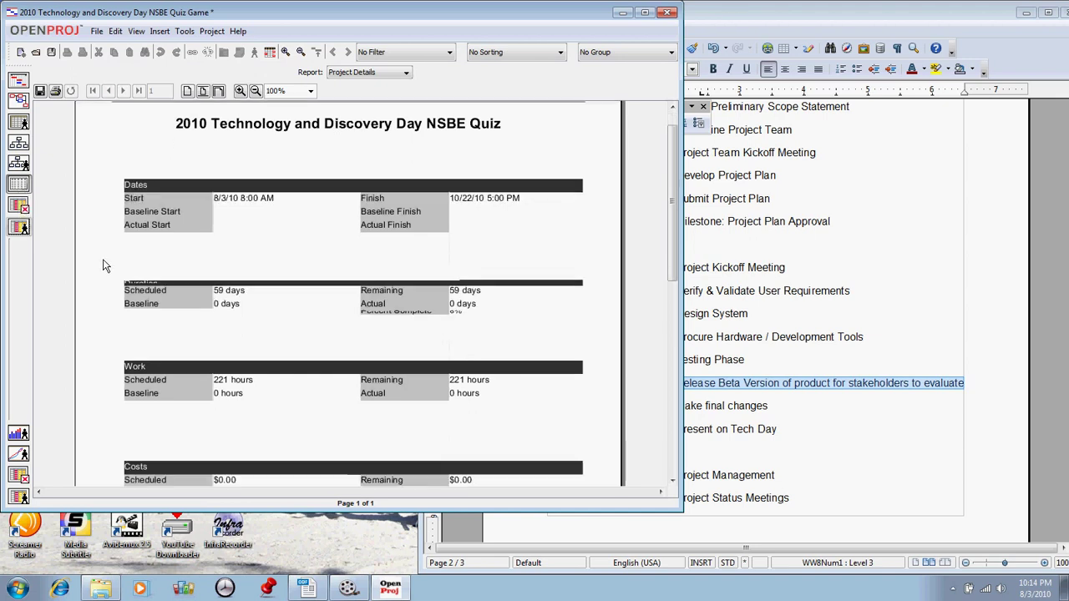
scroll(104, 267, down, 4)
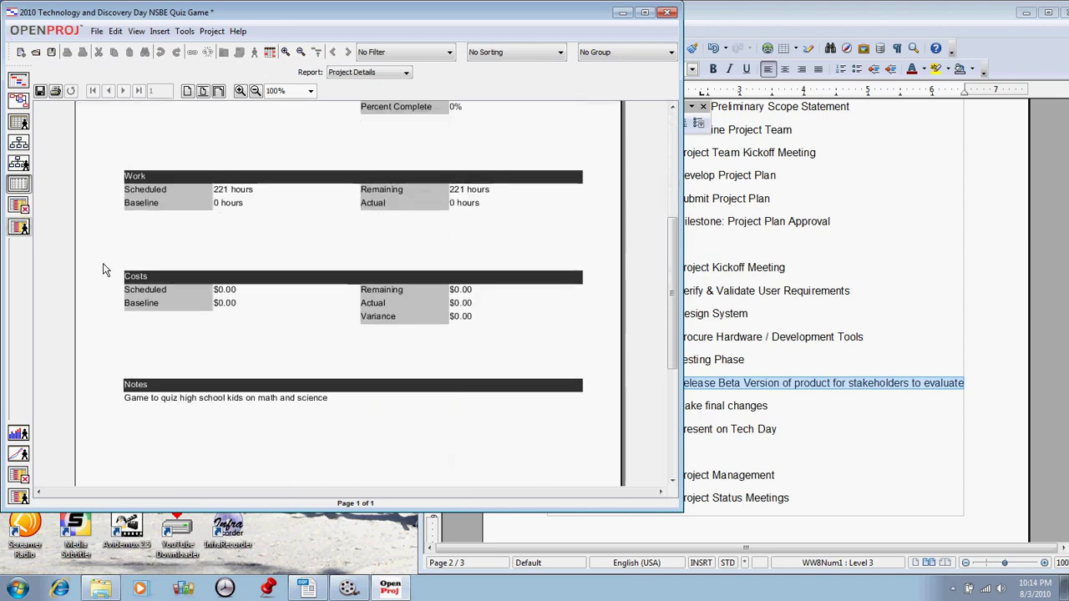
scroll(104, 269, up, 5)
click(21, 207)
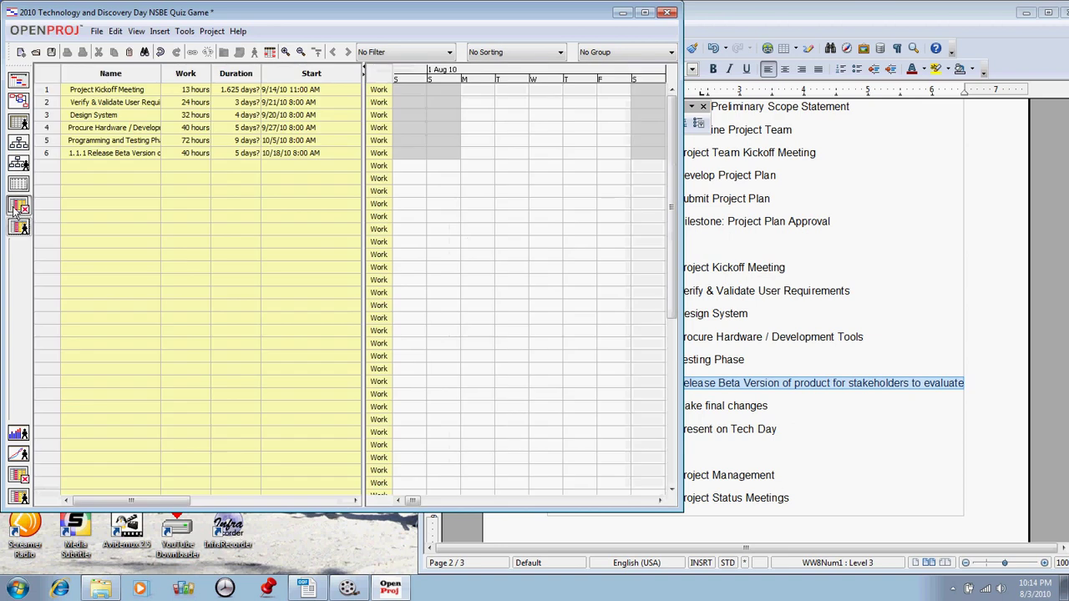
Step: Show Resource Usage from the View menu, then return to the Gantt chart
click(136, 30)
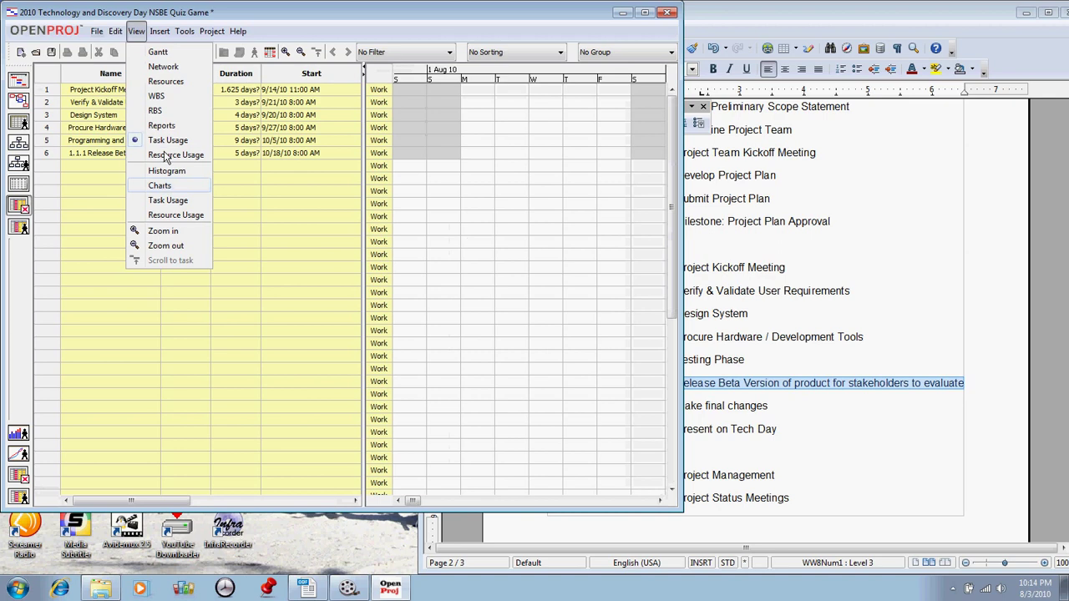
click(166, 156)
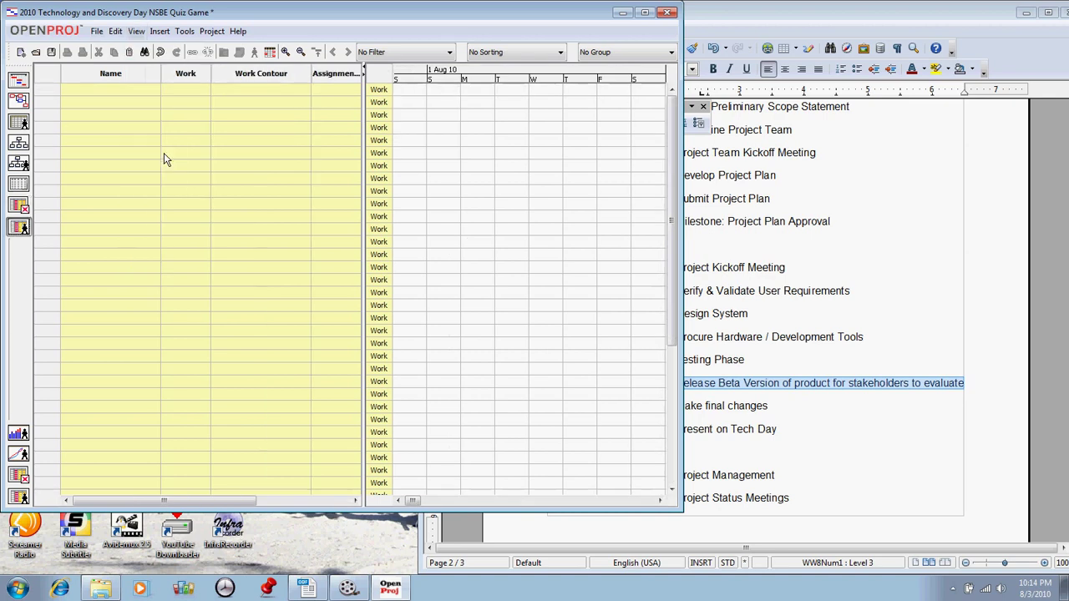
click(136, 31)
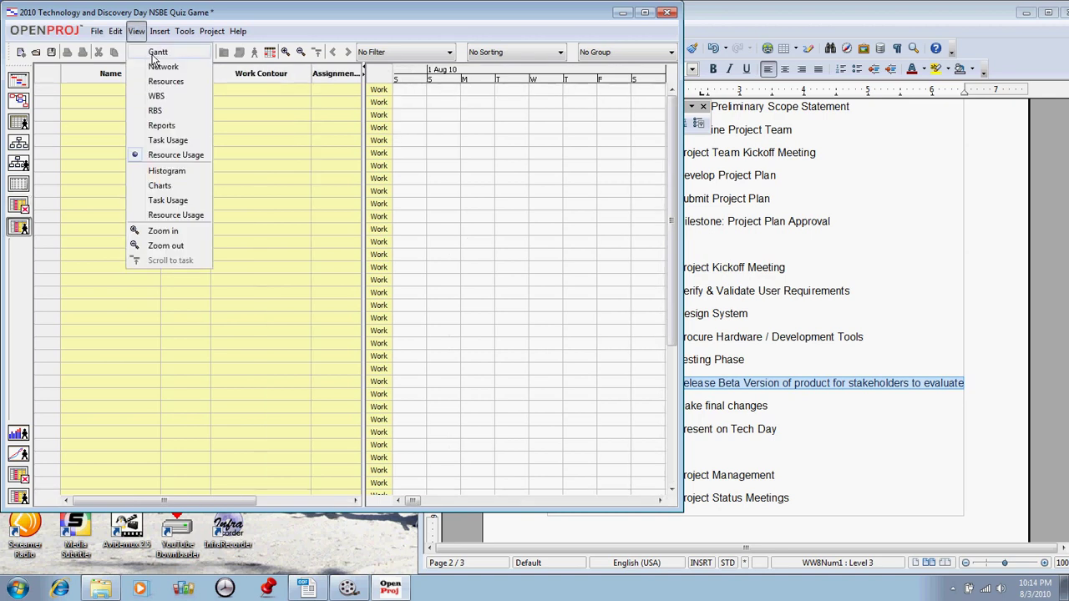
click(157, 53)
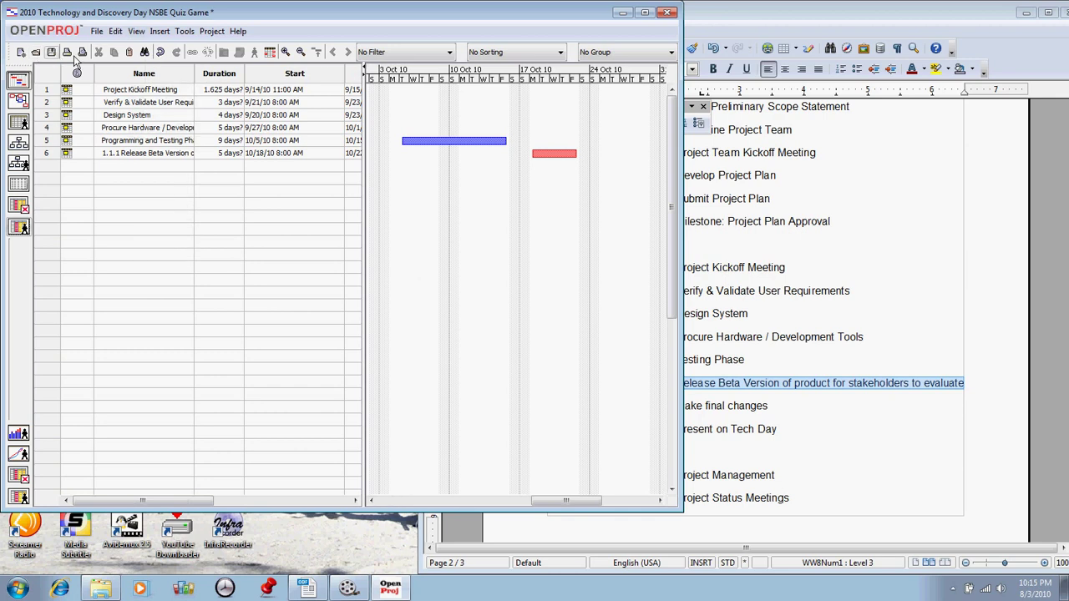
Step: Check the available file types in Save As, then cancel without saving
click(97, 31)
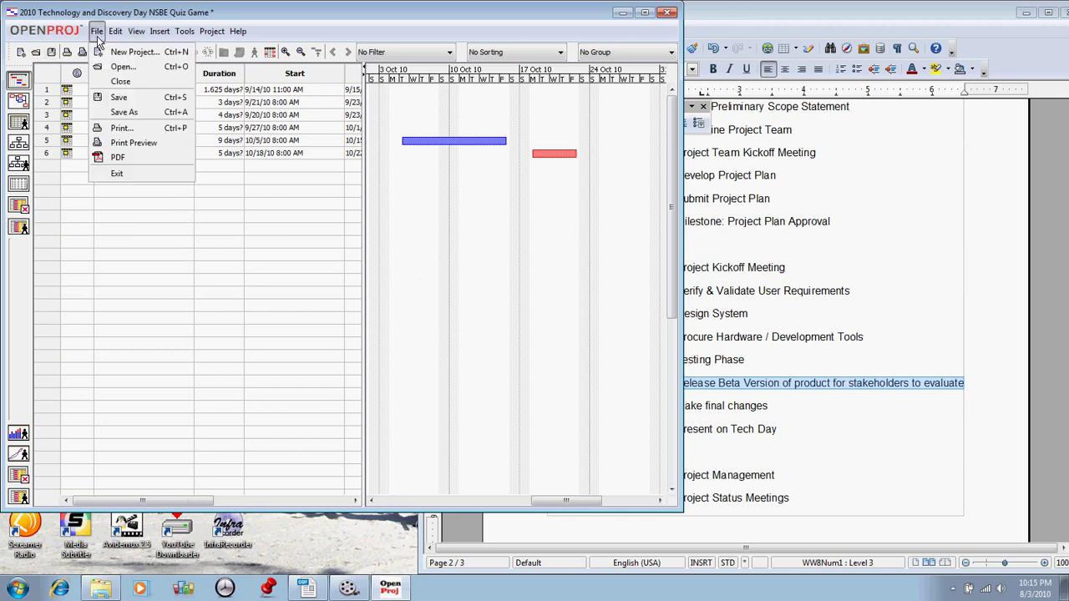
click(125, 112)
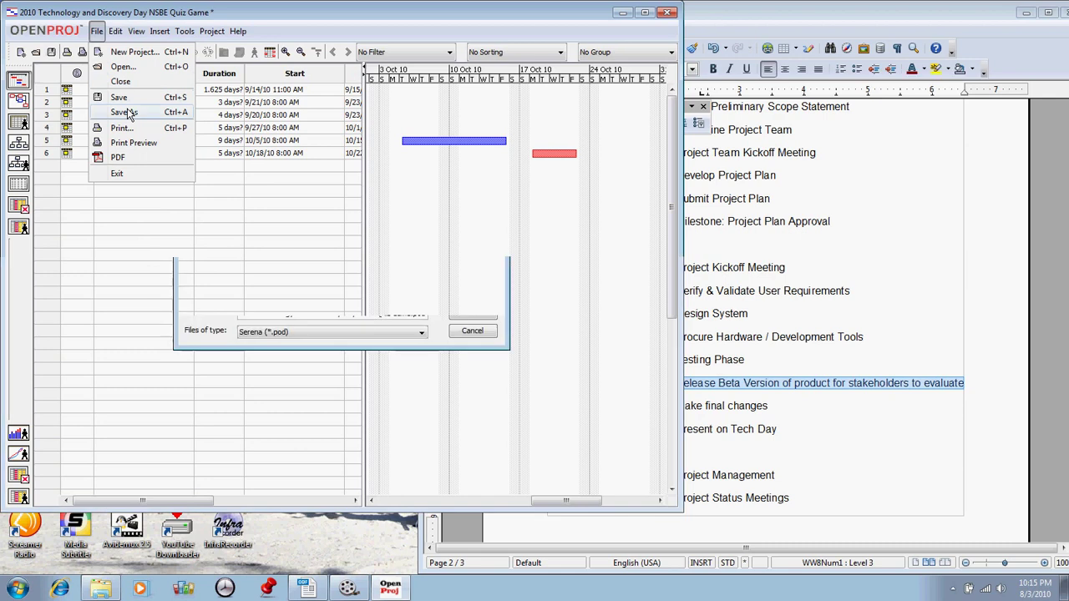
click(375, 335)
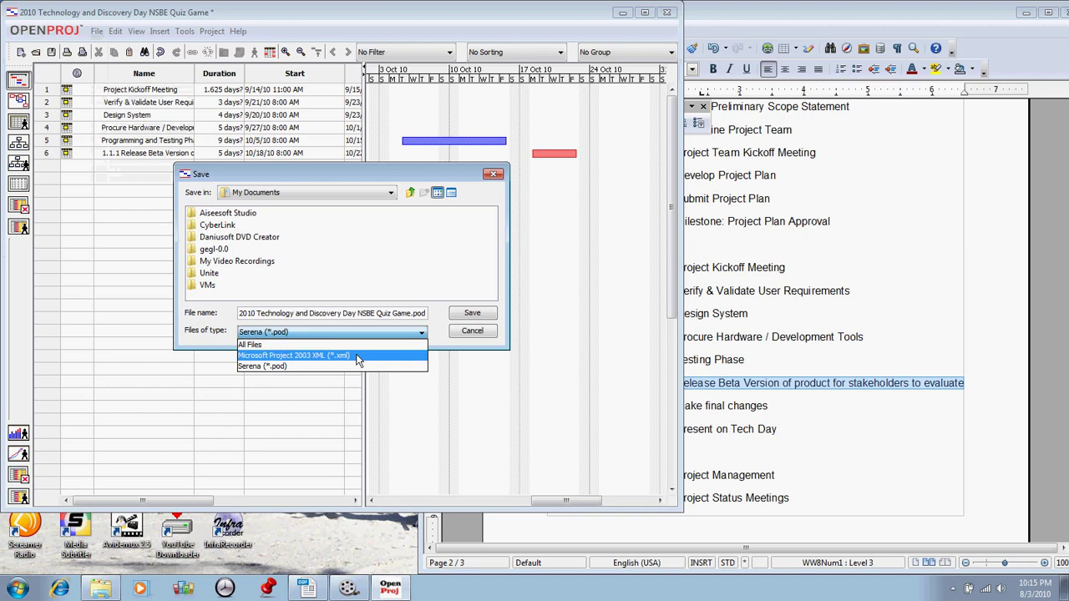
click(466, 333)
click(467, 331)
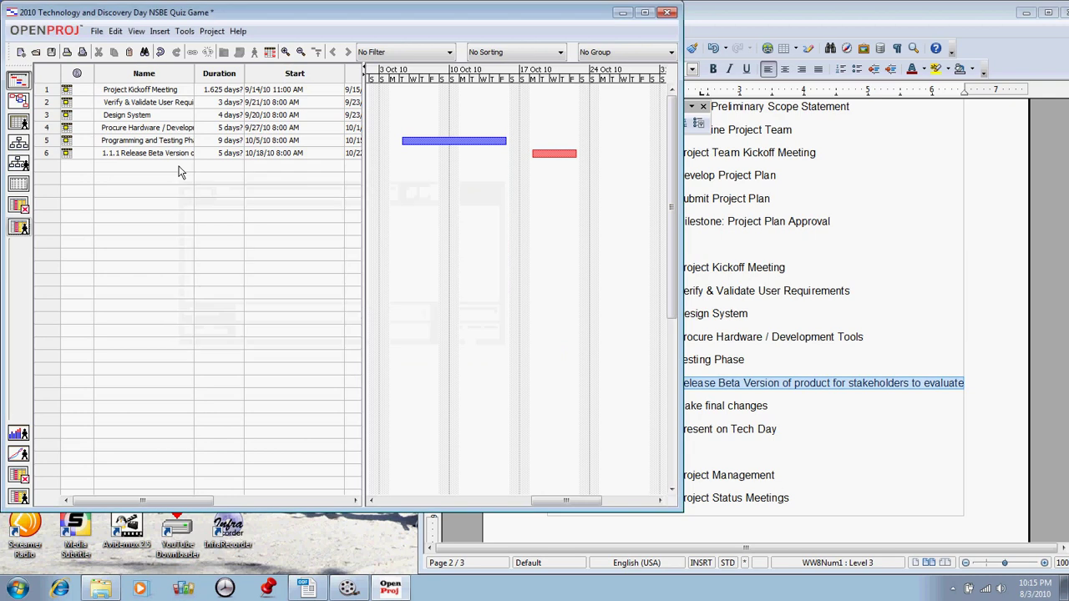
Step: Exit OpenProj, declining to save the project changes
click(99, 32)
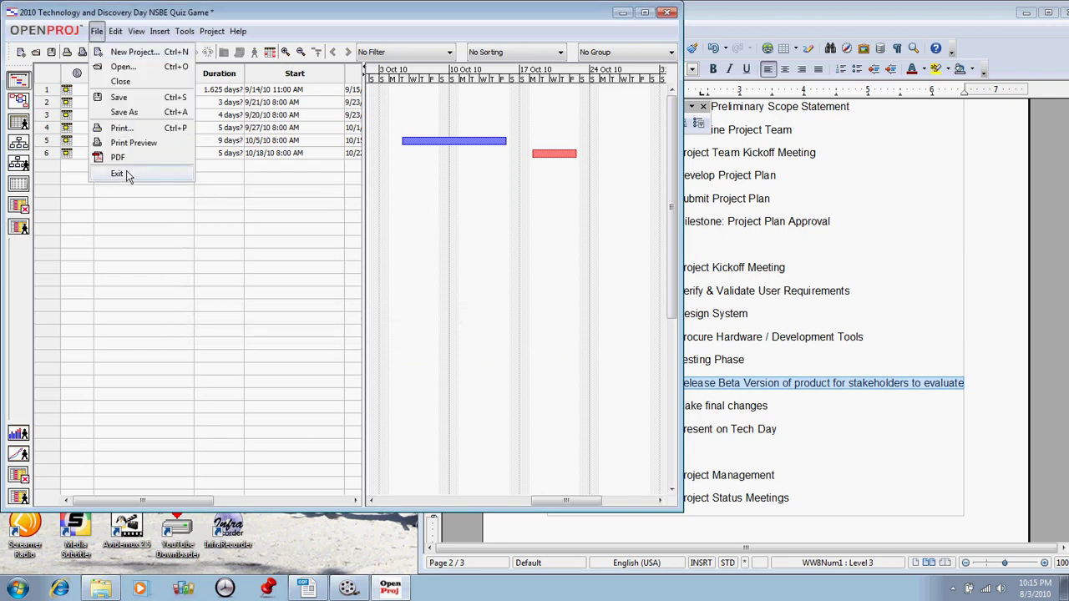
click(128, 174)
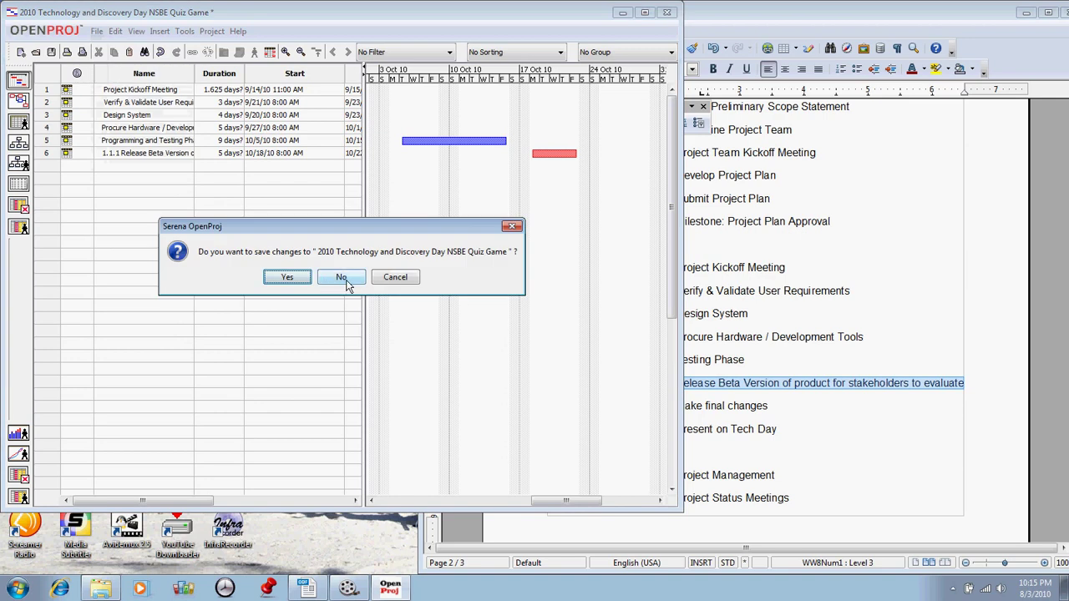
click(353, 283)
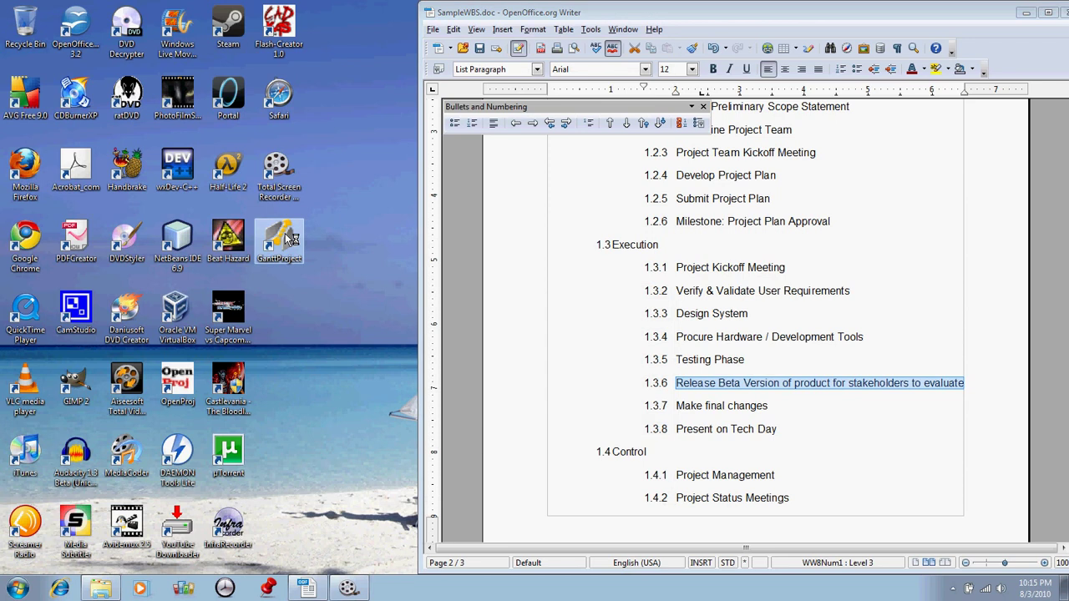
Step: Launch GanttProject, dismiss the startup tip, and place it beside the WBS document
double_click(282, 232)
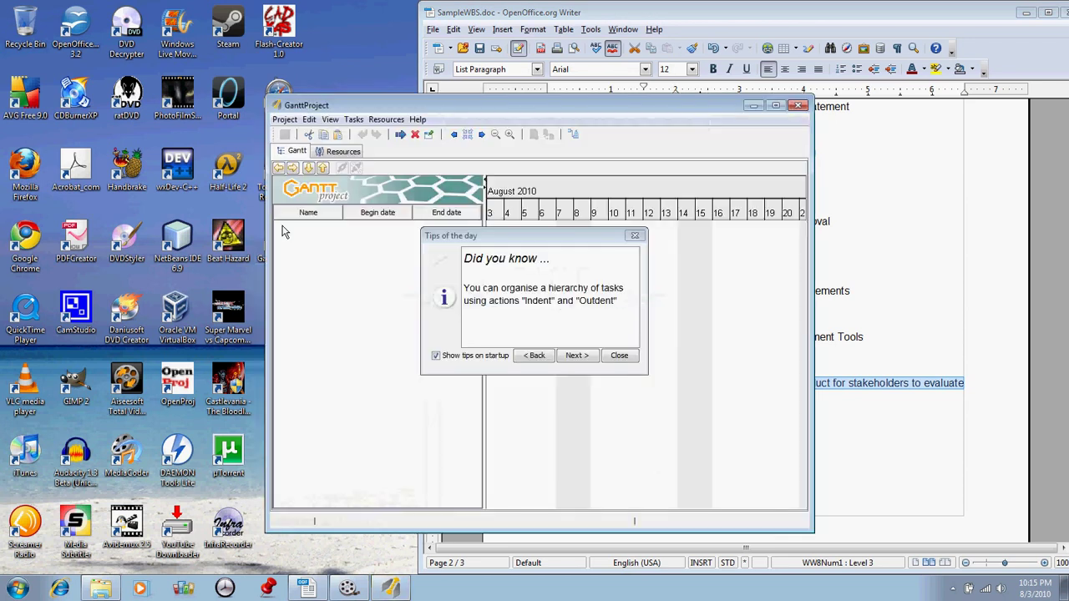
click(618, 355)
drag(484, 108, 282, 115)
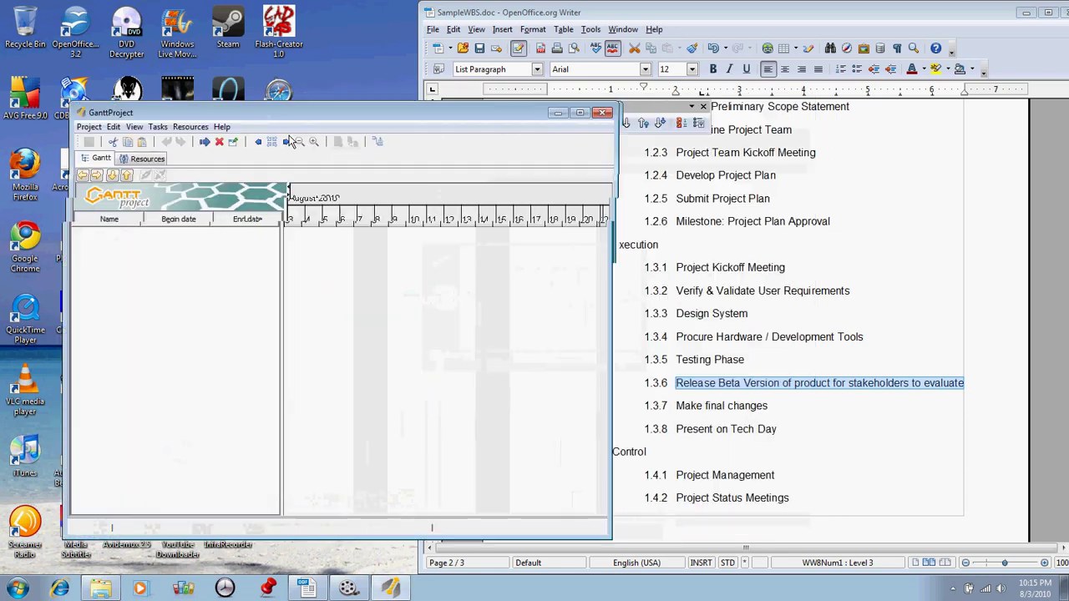
Step: Create a placeholder task and select 'Project Kickoff Meeting' in the WBS to copy
click(116, 222)
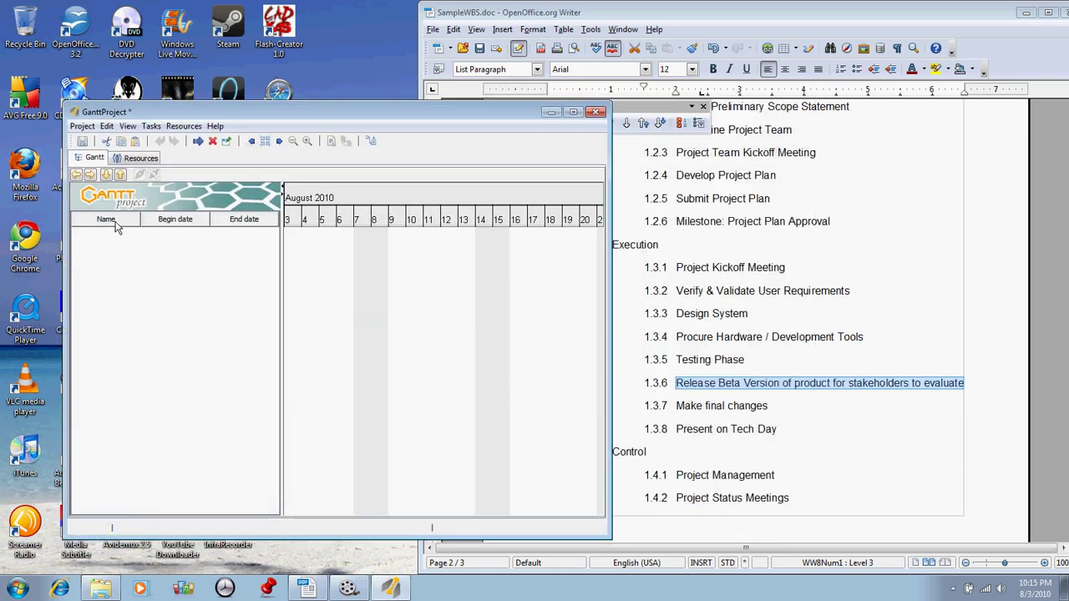
right_click(118, 239)
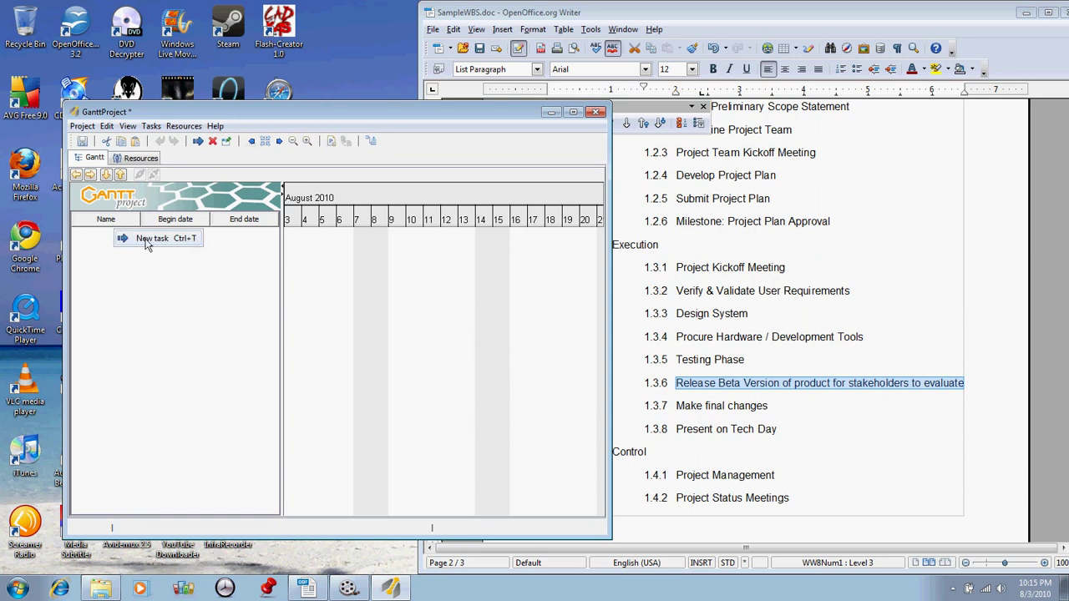
click(144, 241)
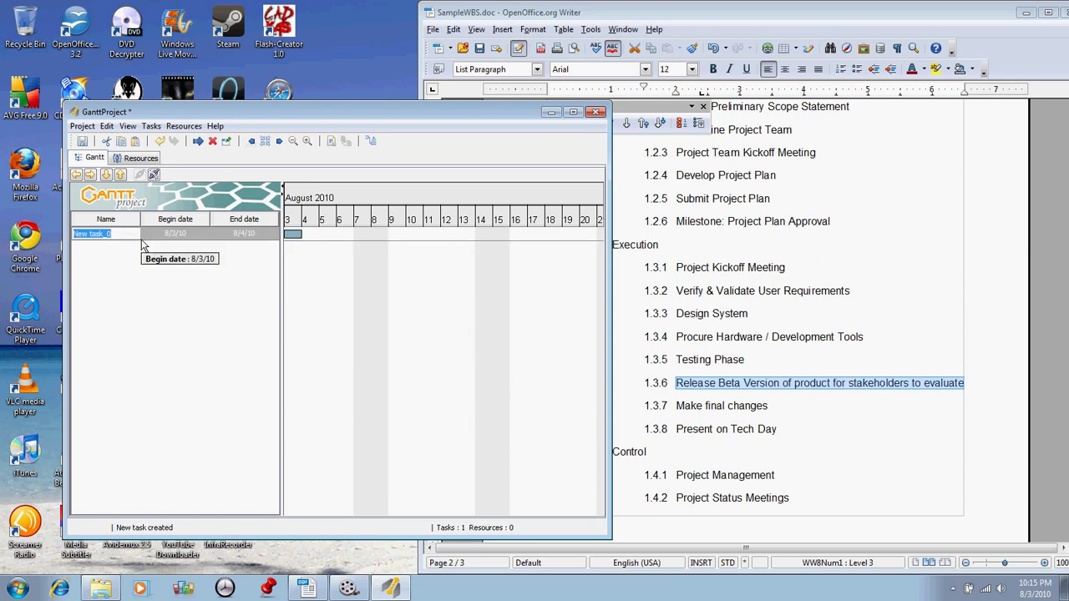
click(126, 233)
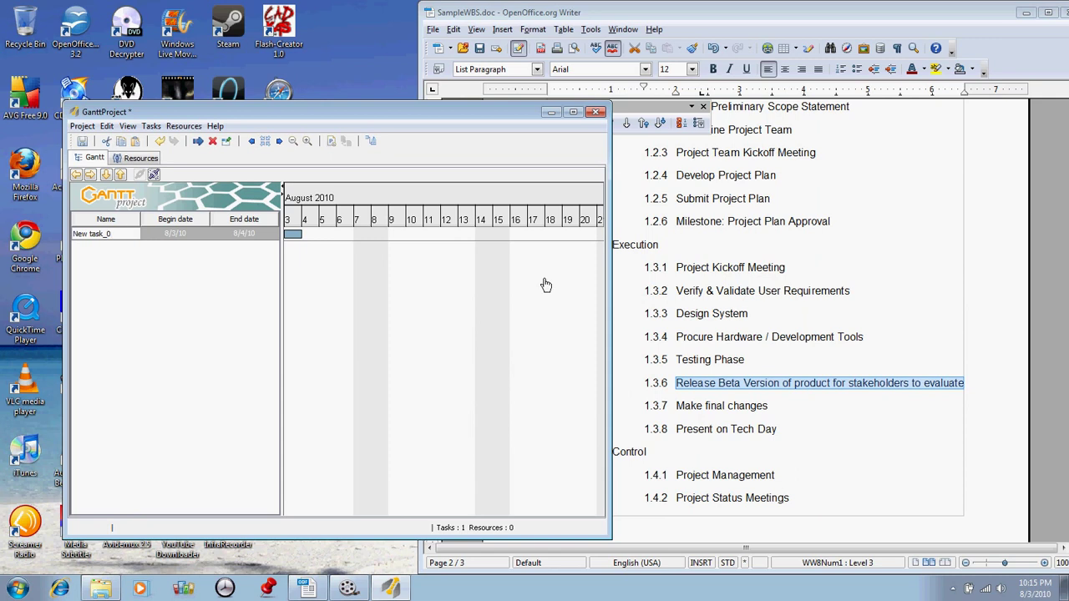
drag(789, 267, 679, 267)
key(ctrl+c)
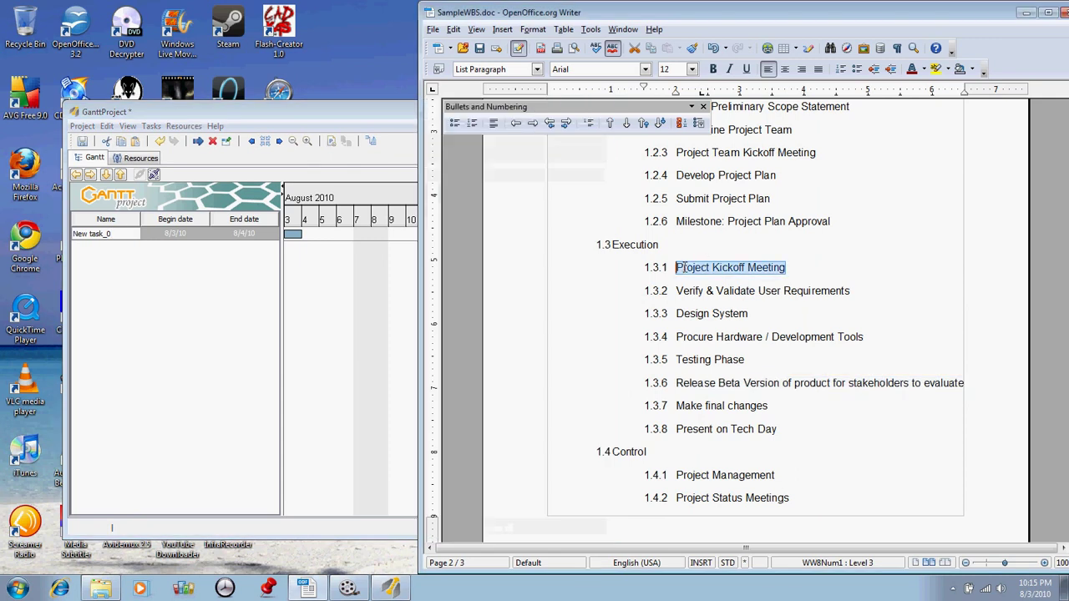
right_click(683, 267)
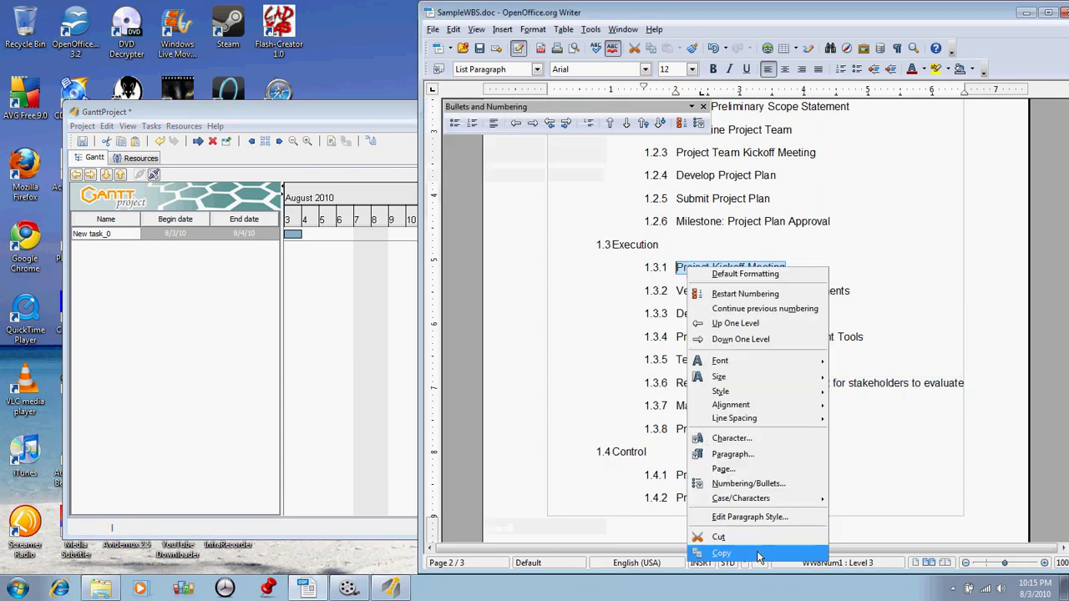
Step: Replace the New task_0 name with the copied Project Kickoff Meeting text
key(Escape)
click(119, 236)
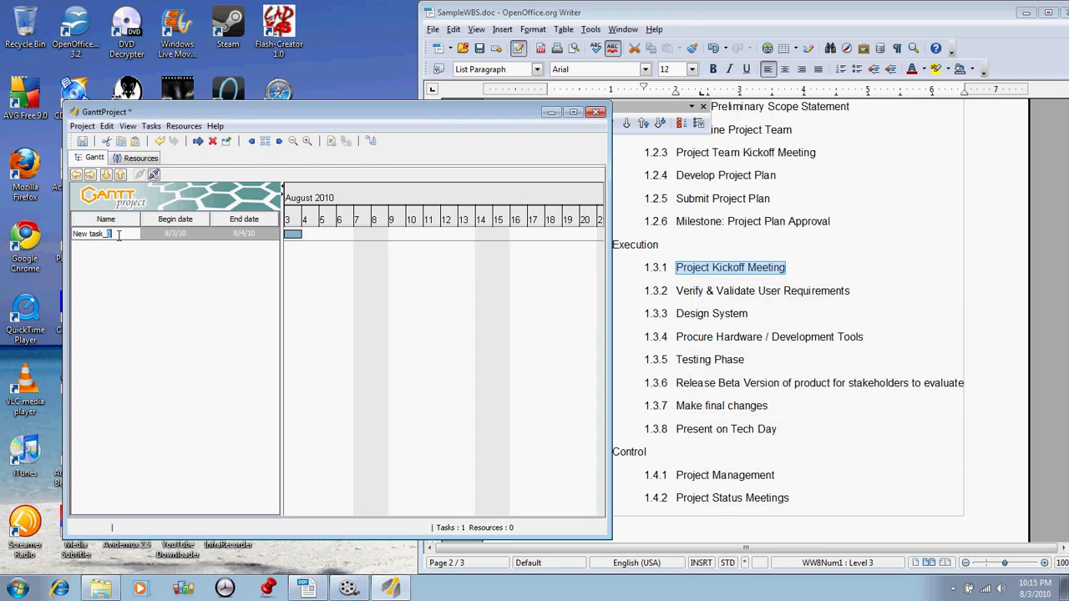
drag(119, 235, 84, 231)
key(ctrl+v)
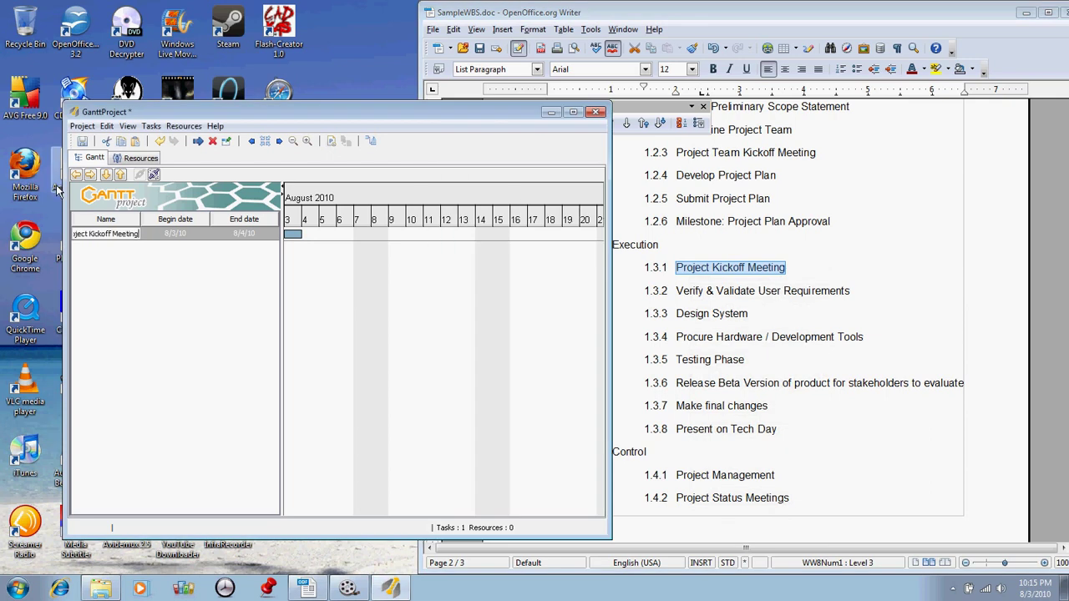
click(190, 238)
Step: Set the task's begin date to September 7, 2010 in Task Properties
double_click(184, 234)
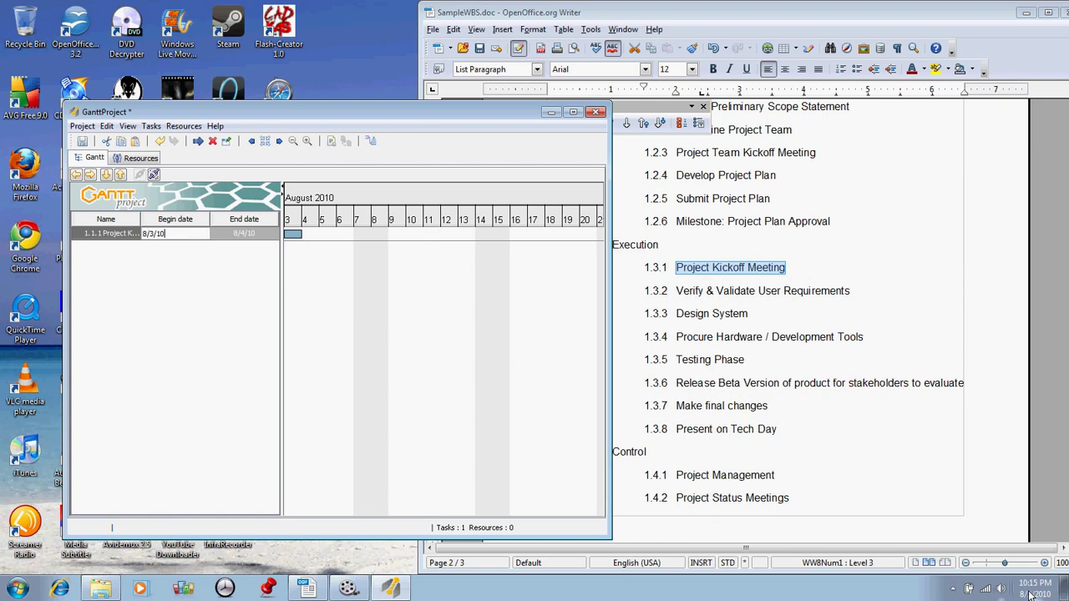
right_click(114, 241)
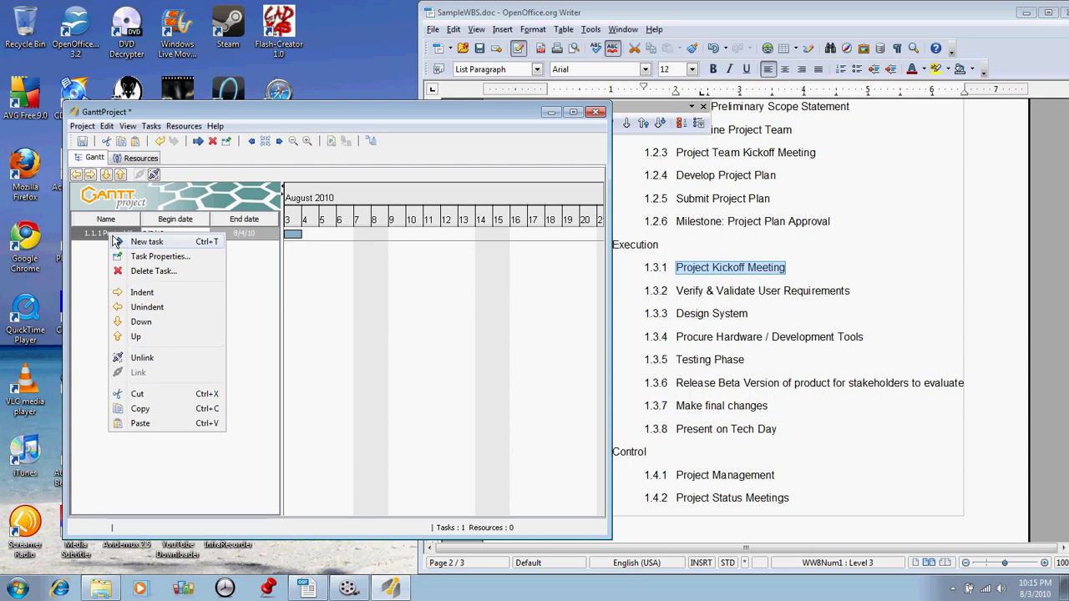
click(159, 257)
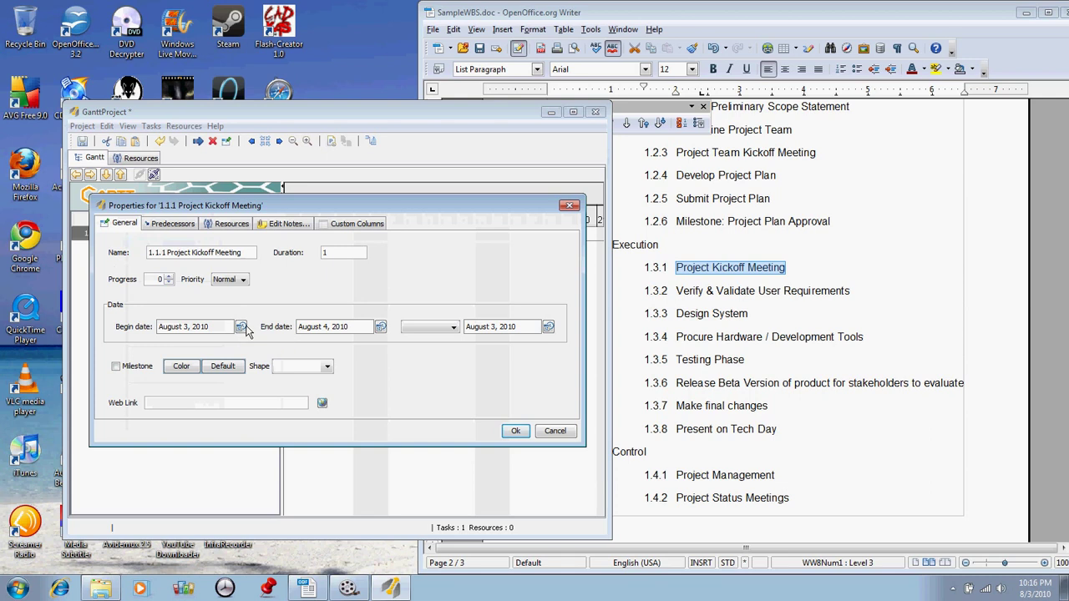
click(243, 329)
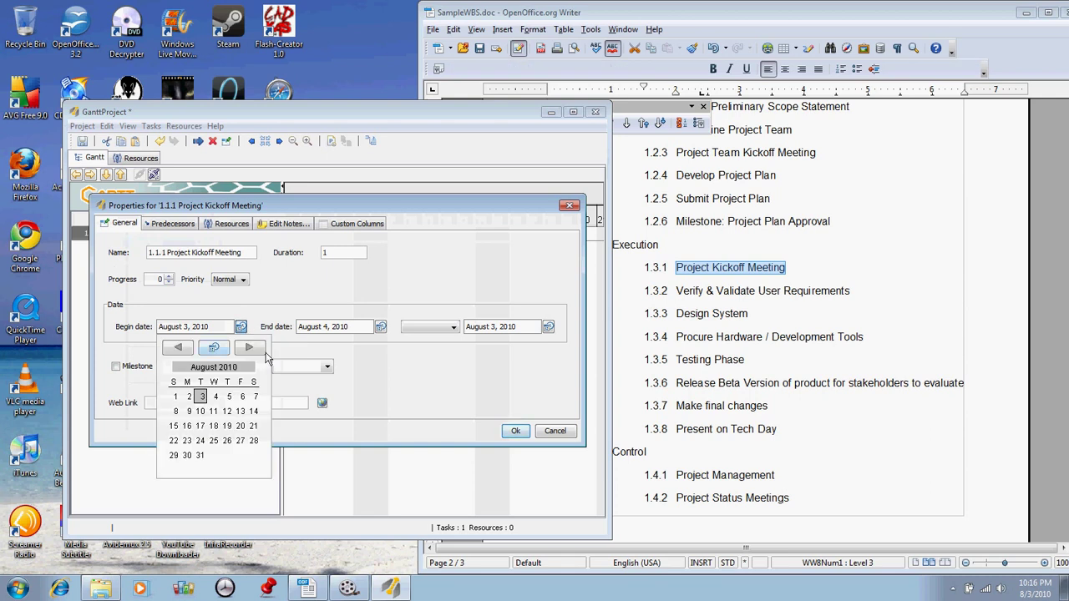
click(250, 348)
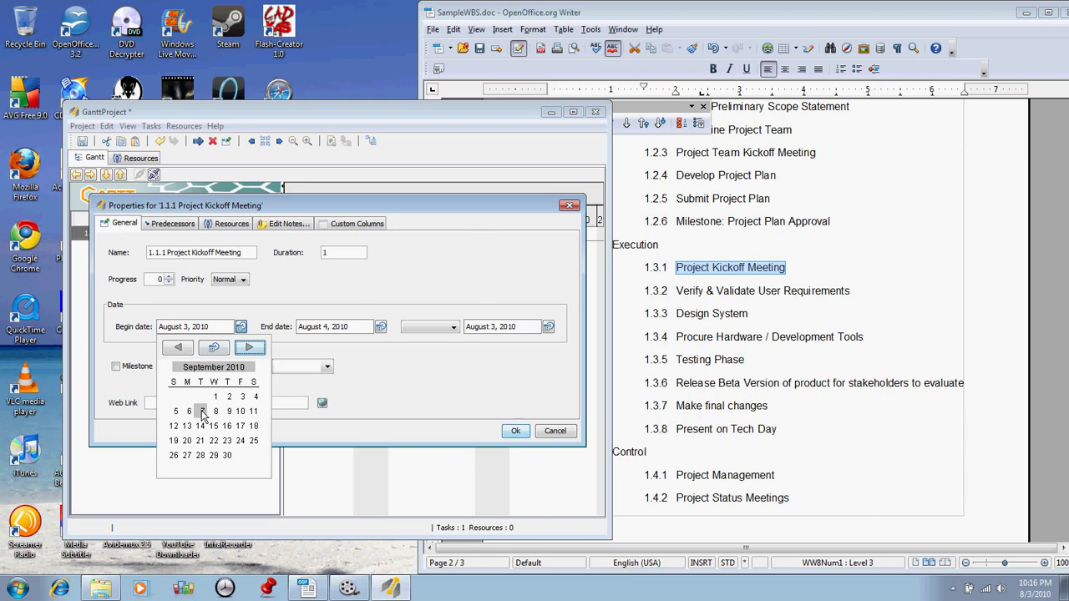
click(201, 412)
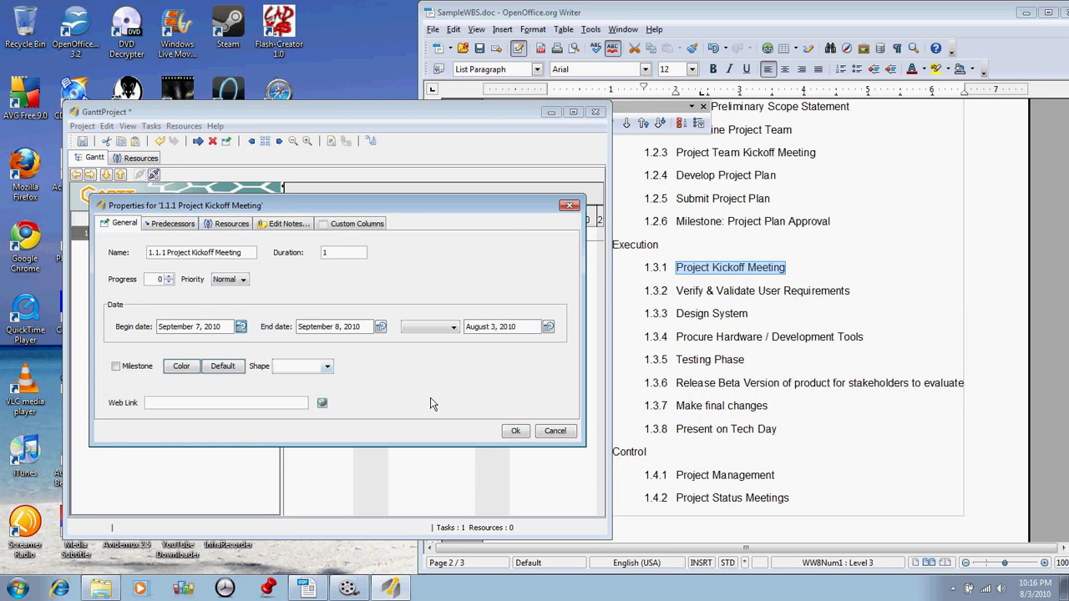
click(513, 431)
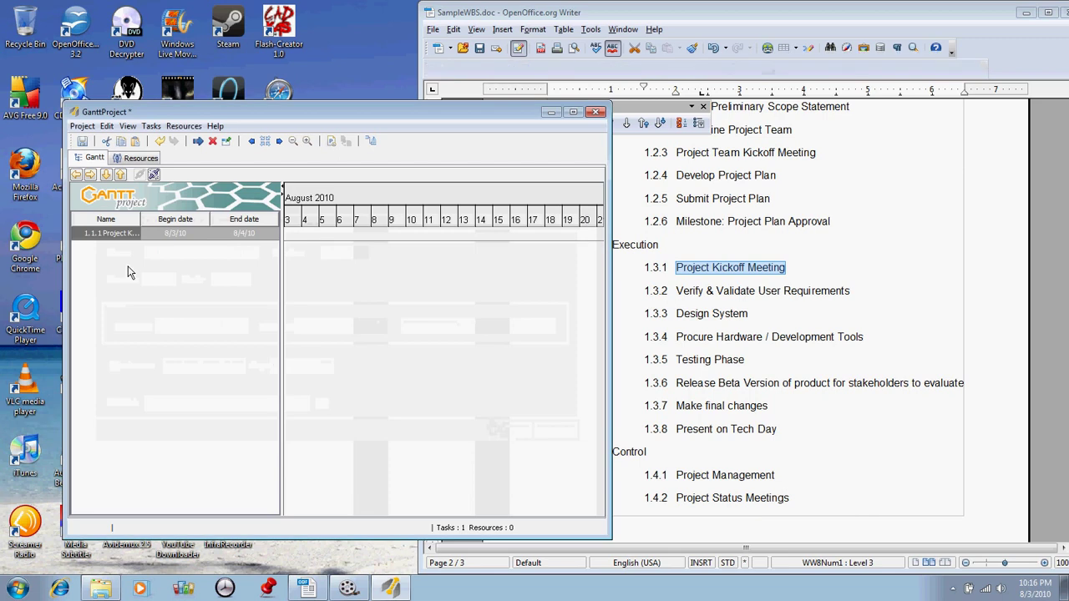
Step: Edit the task name to remove the extra 1.1.1 prefix
click(129, 269)
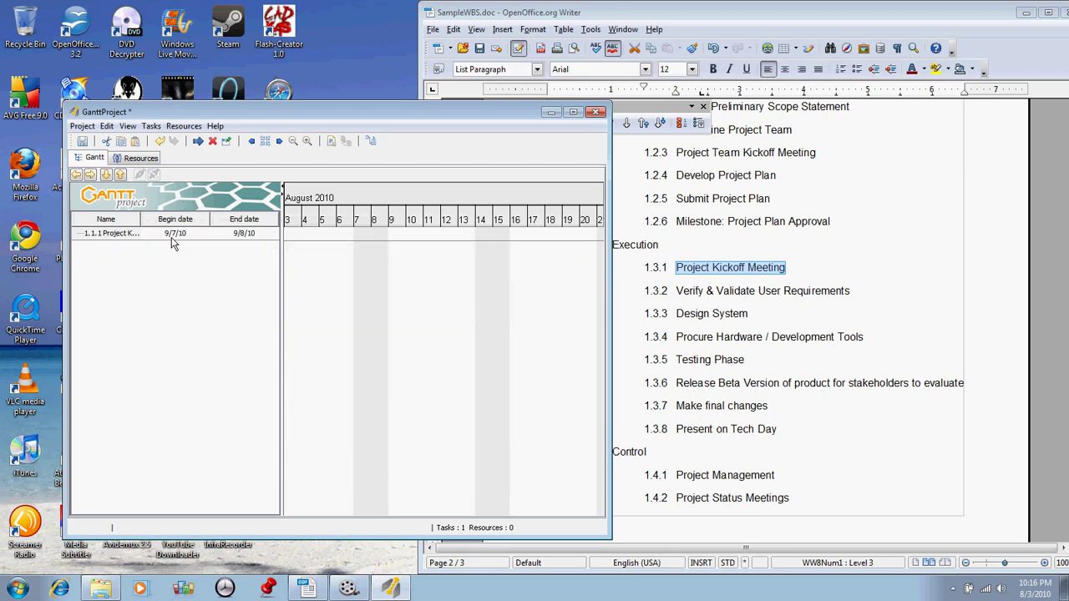
click(107, 234)
click(107, 234)
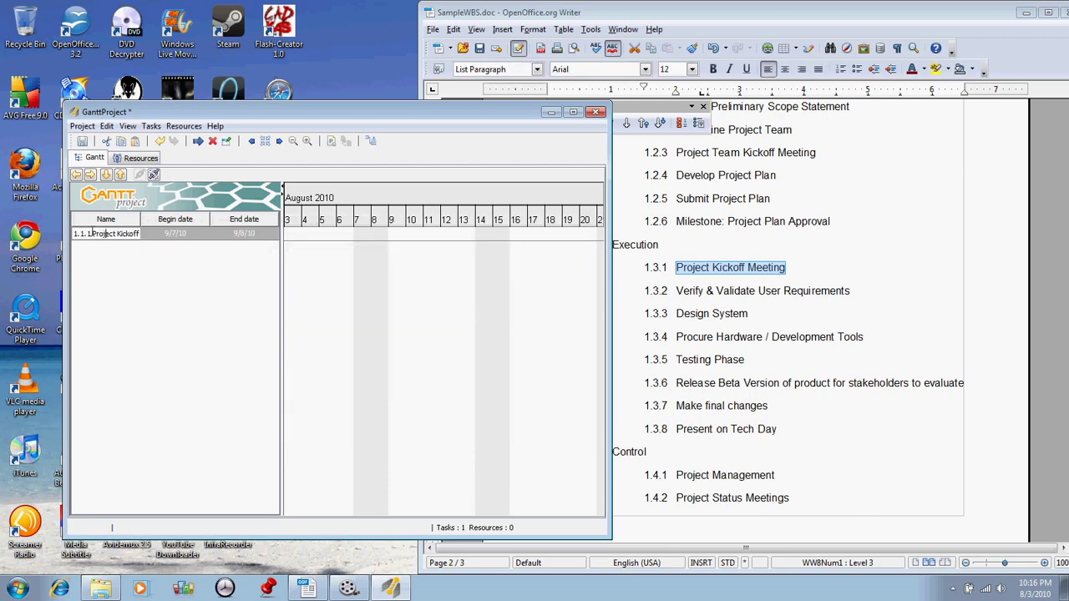
key(shift+Home)
key(BackSpace)
key(Return)
click(678, 290)
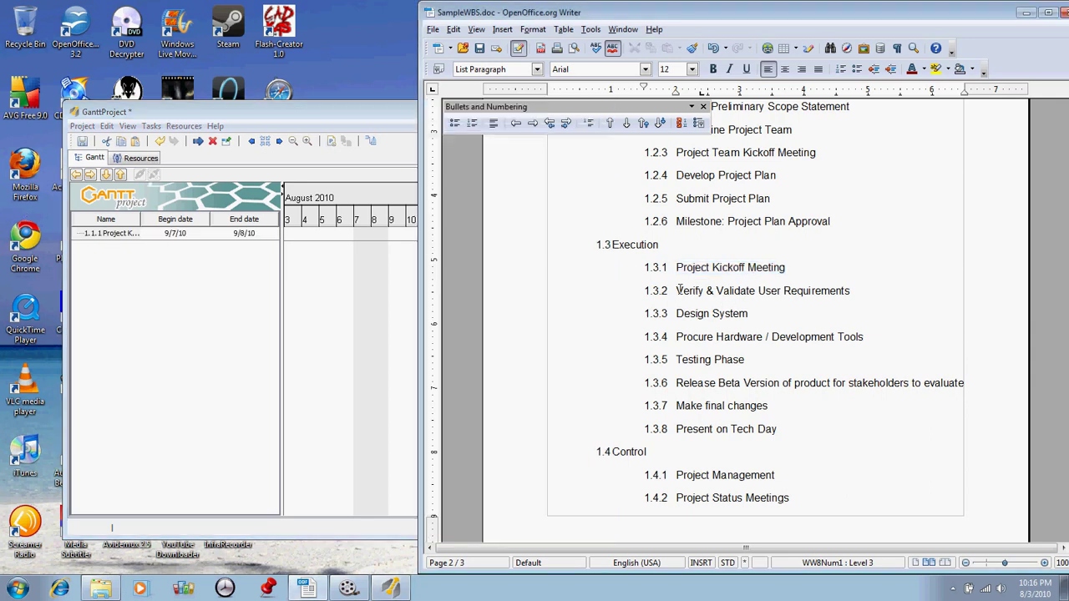
Step: Add a second task named Verify & Validate User Requirements, copied from the WBS document
drag(678, 290, 853, 291)
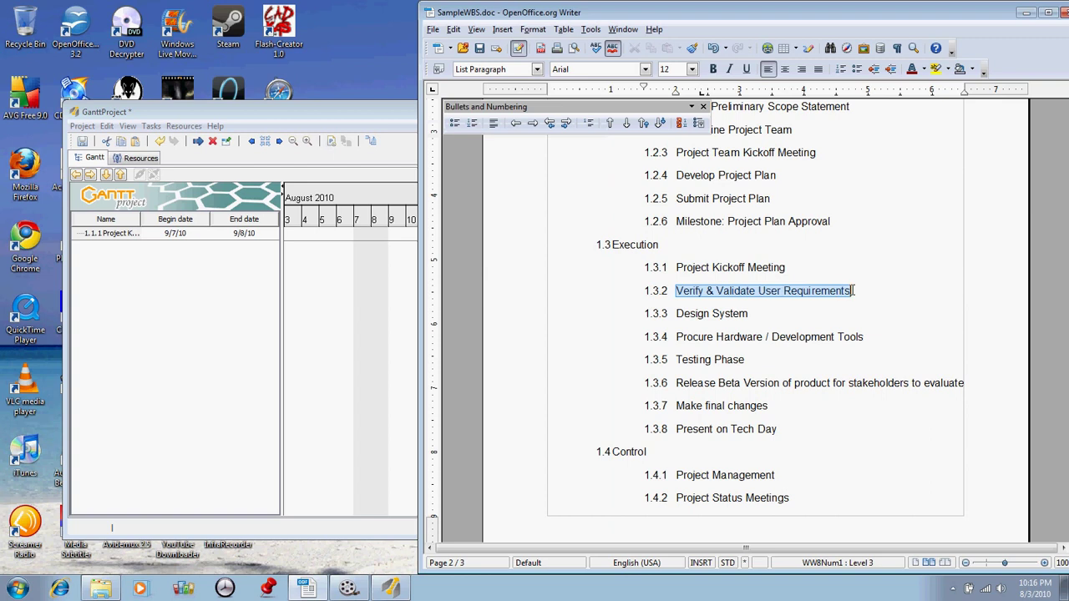
right_click(831, 292)
click(860, 284)
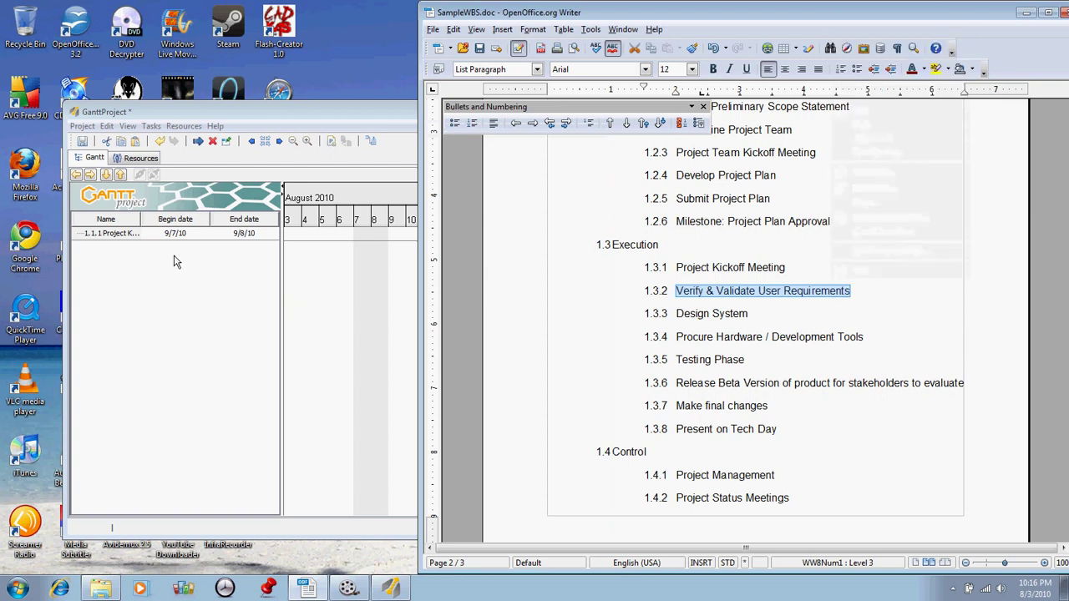
click(144, 260)
key(ctrl+t)
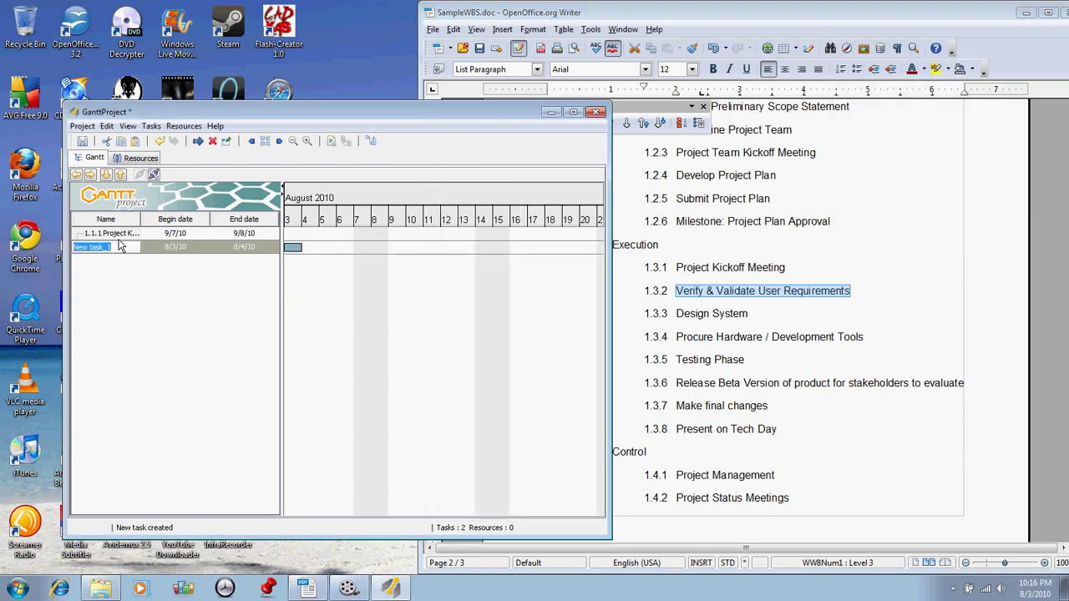
key(ctrl+v)
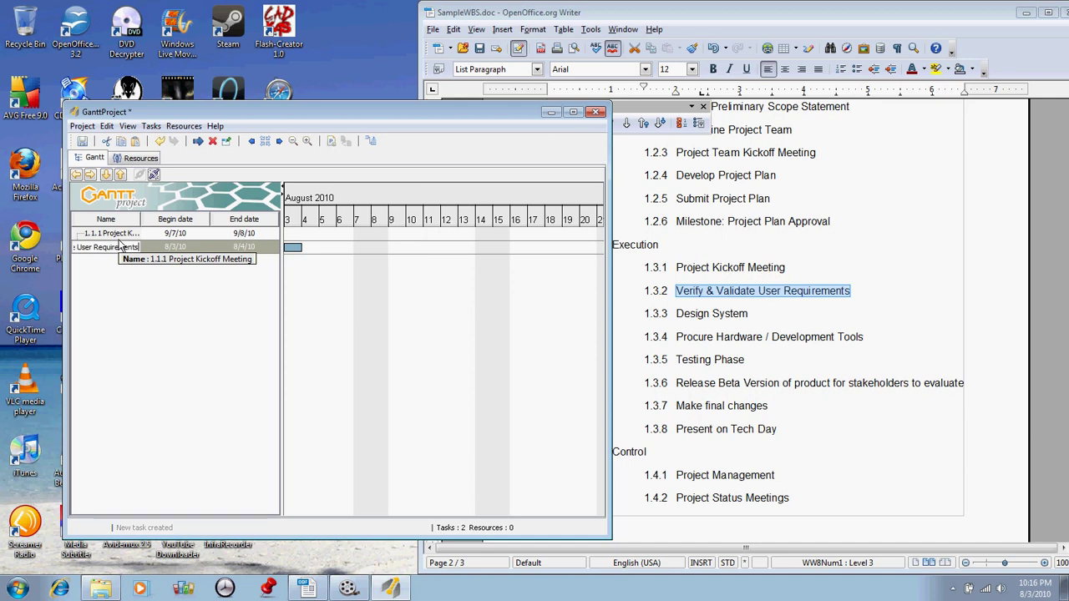
key(Return)
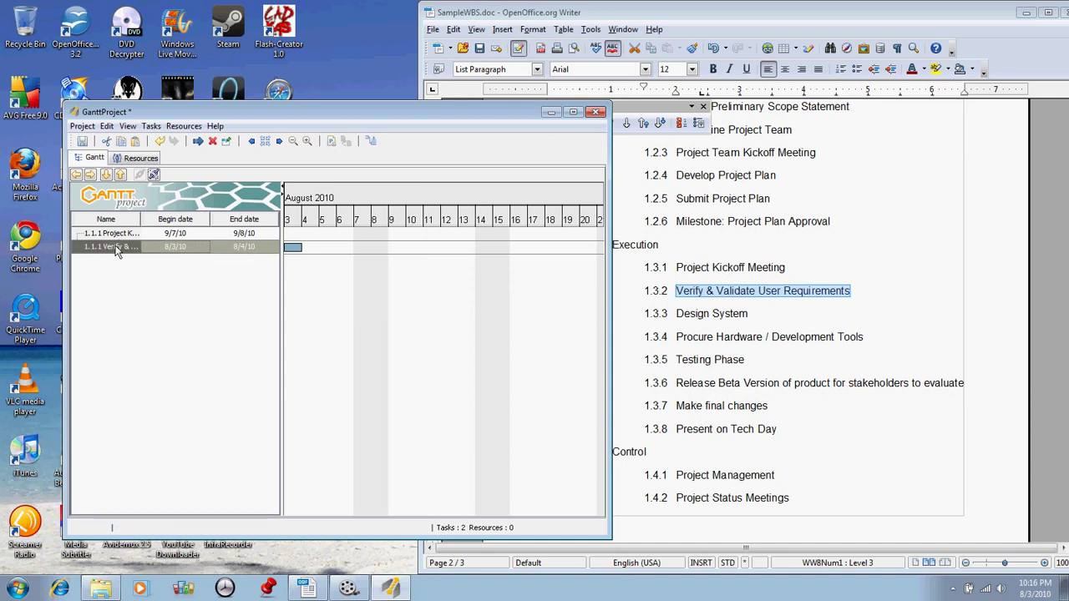
Step: Schedule the task from September 13 to September 17, 2010 in Task Properties
right_click(115, 247)
click(155, 263)
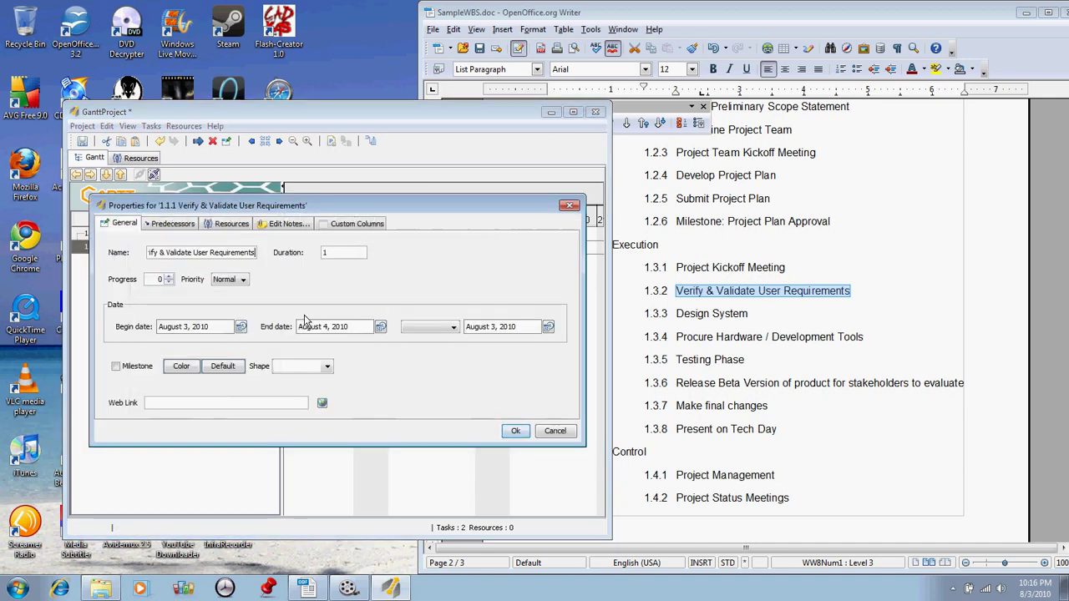
click(240, 327)
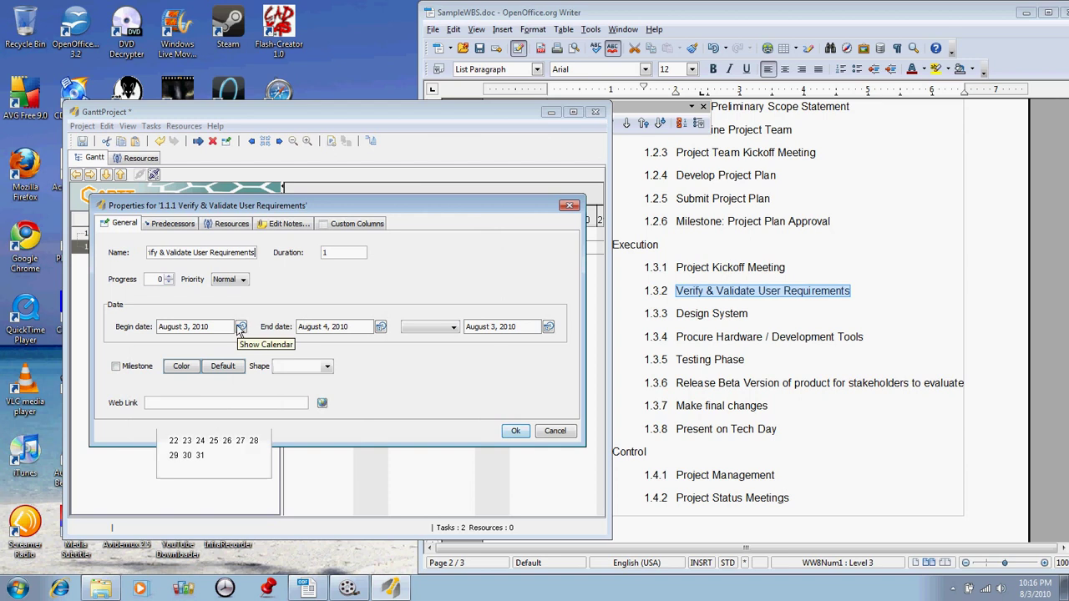
click(249, 347)
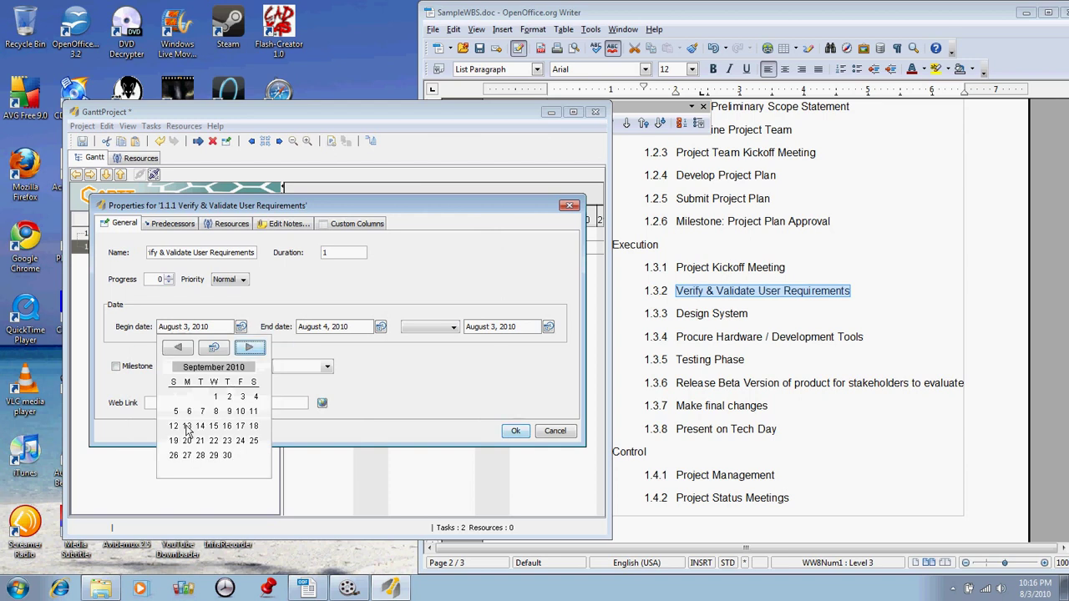
click(187, 426)
click(379, 326)
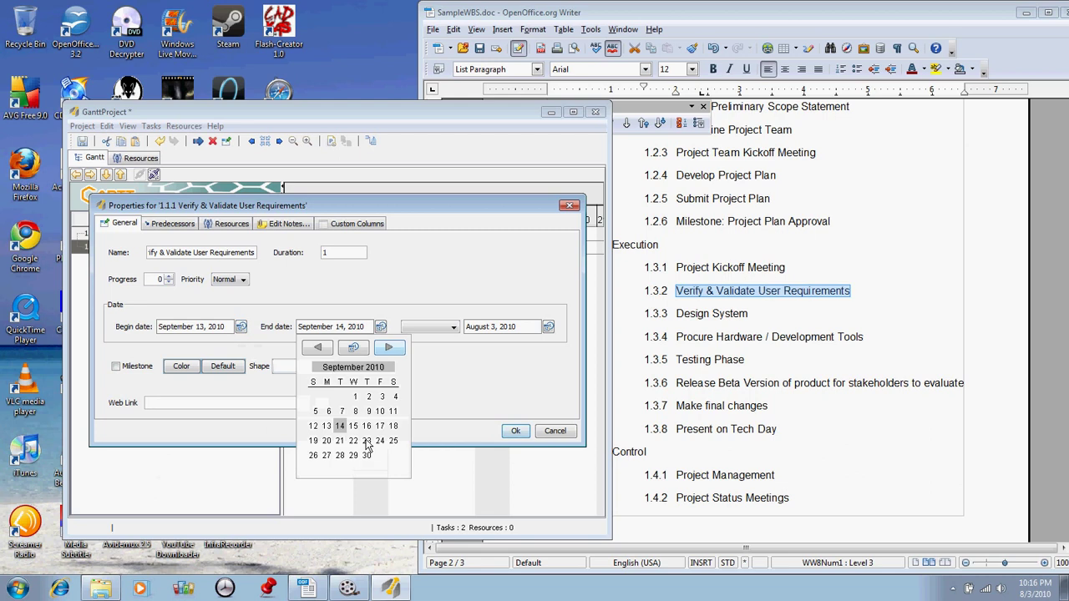
click(380, 426)
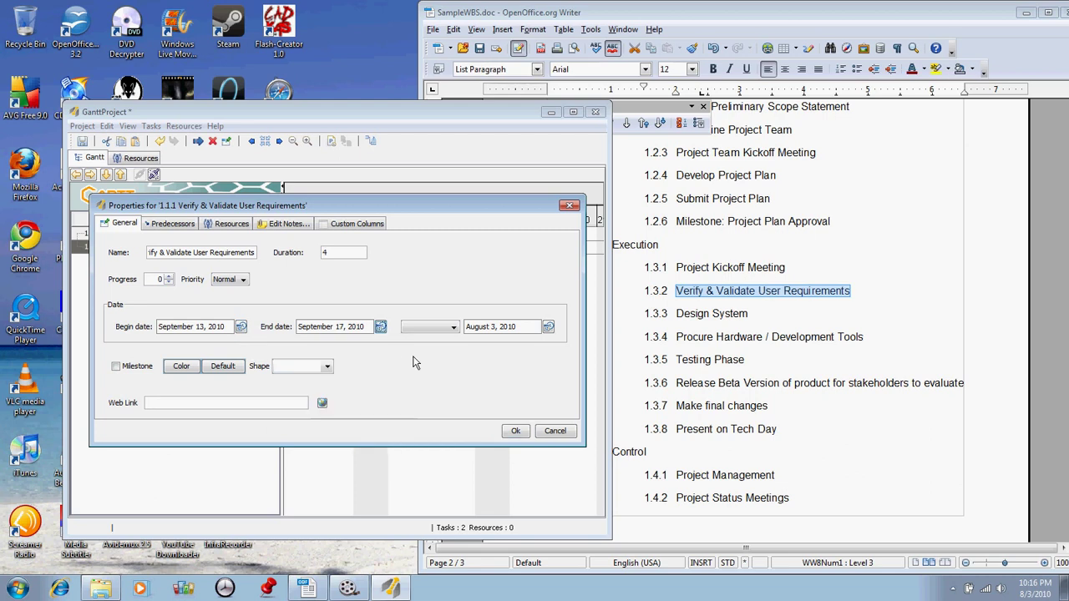
click(515, 431)
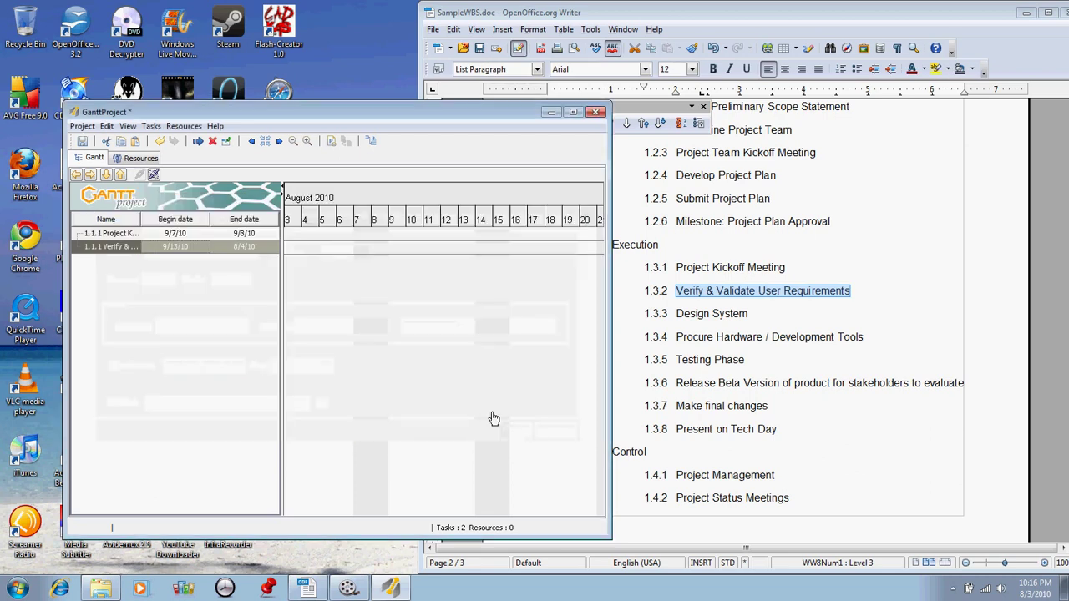
Step: Reopen the Verify & Validate task's properties to check its dates
right_click(188, 253)
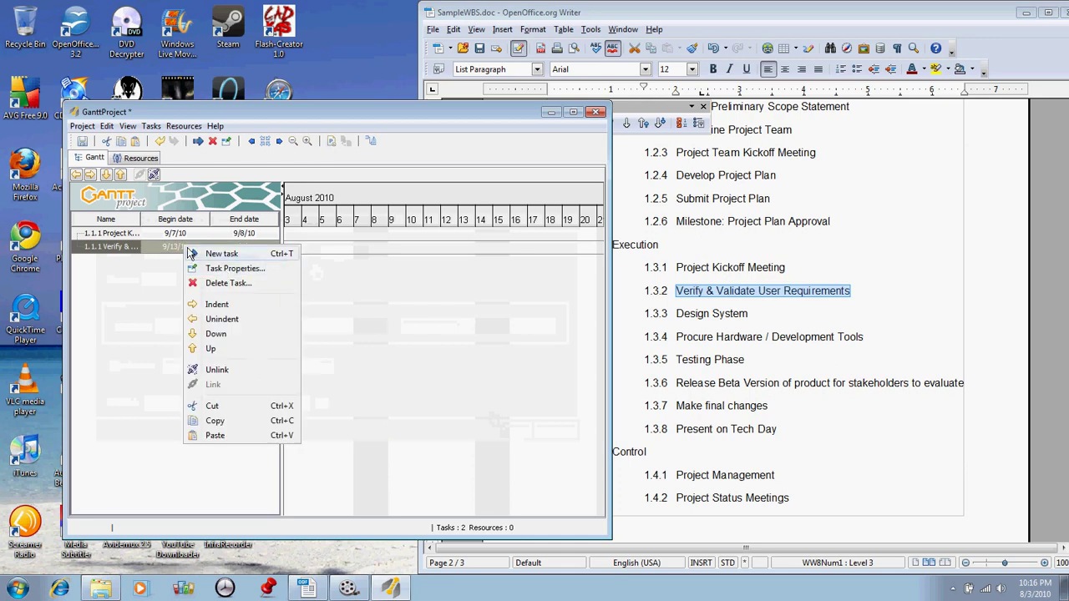
click(225, 268)
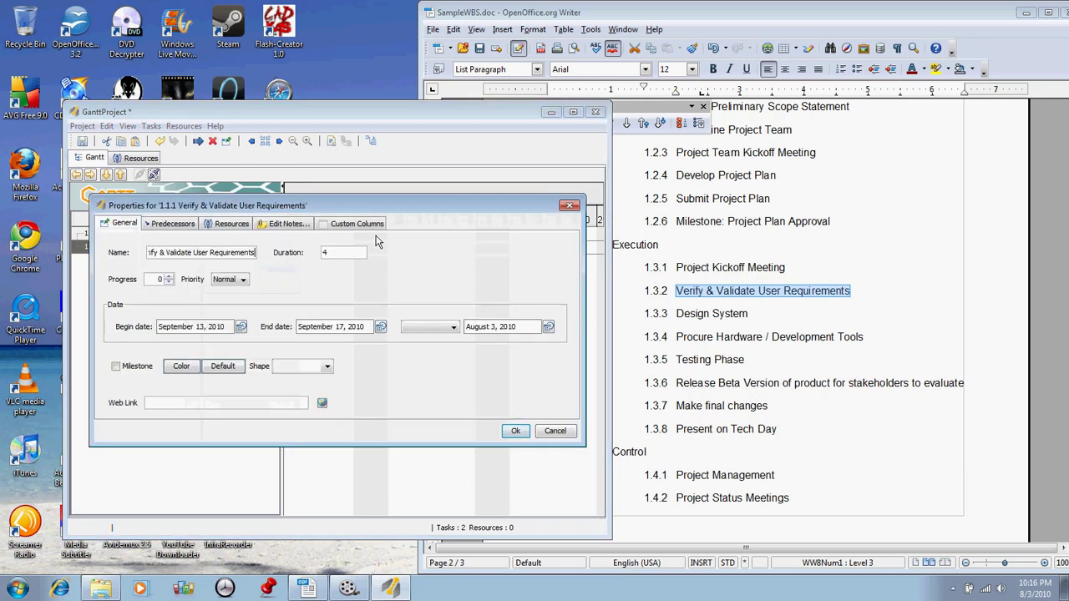
click(173, 224)
click(121, 223)
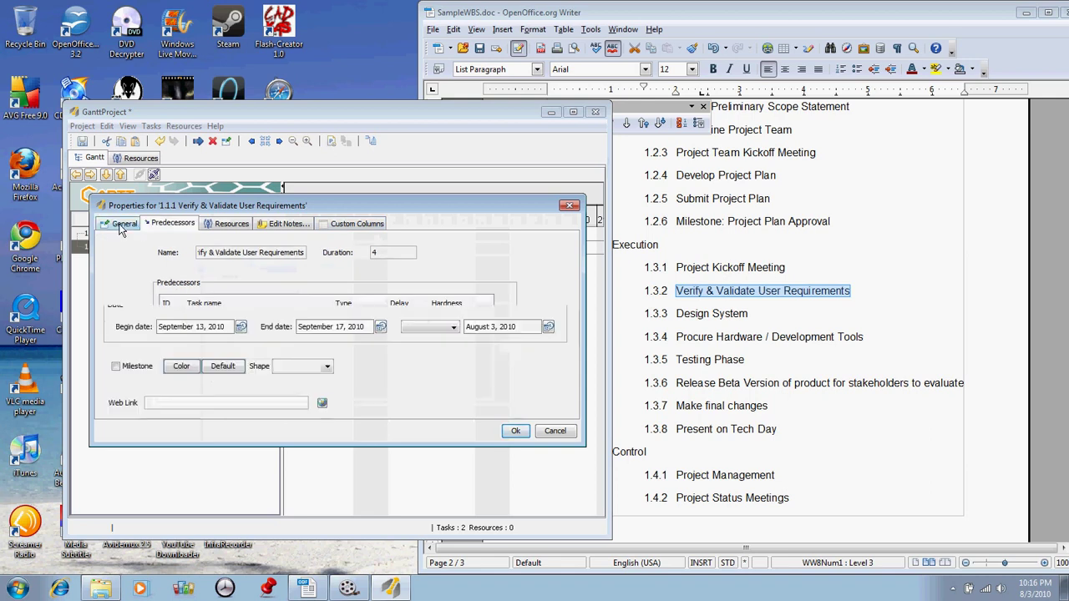
click(516, 431)
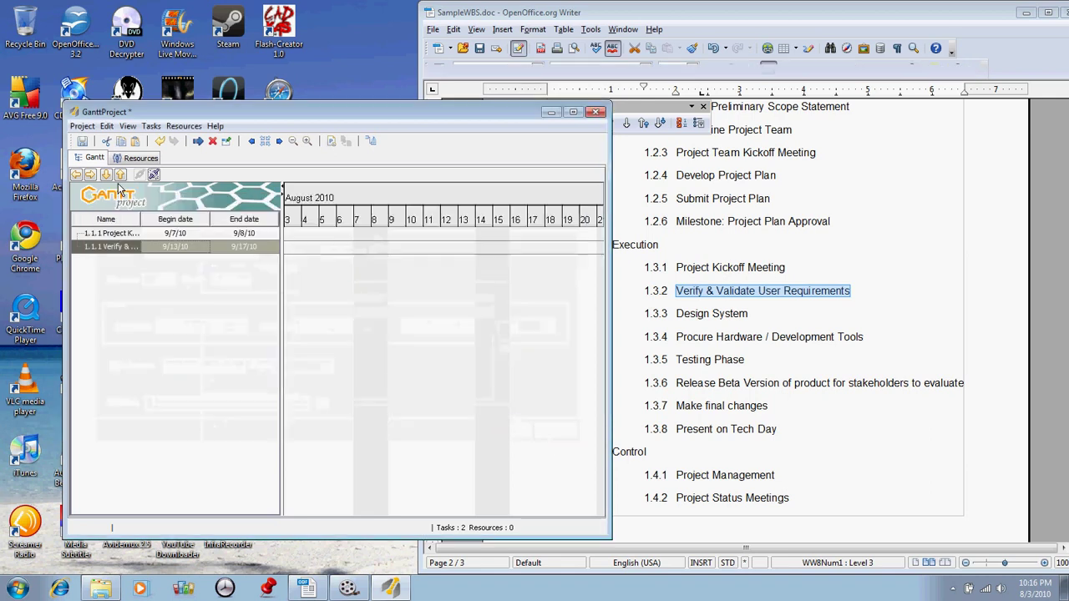
click(84, 127)
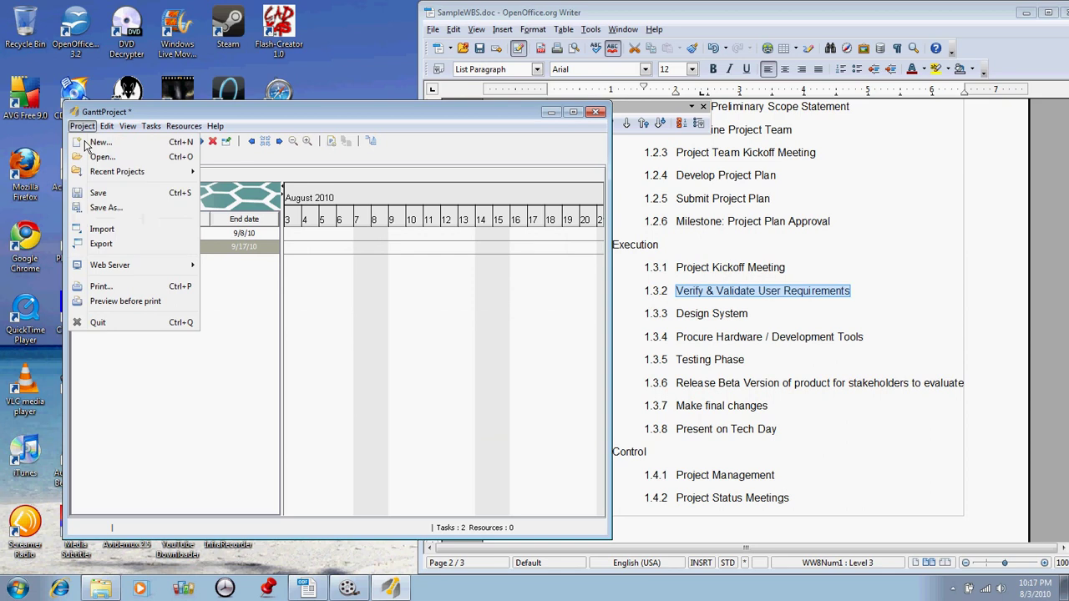
click(117, 247)
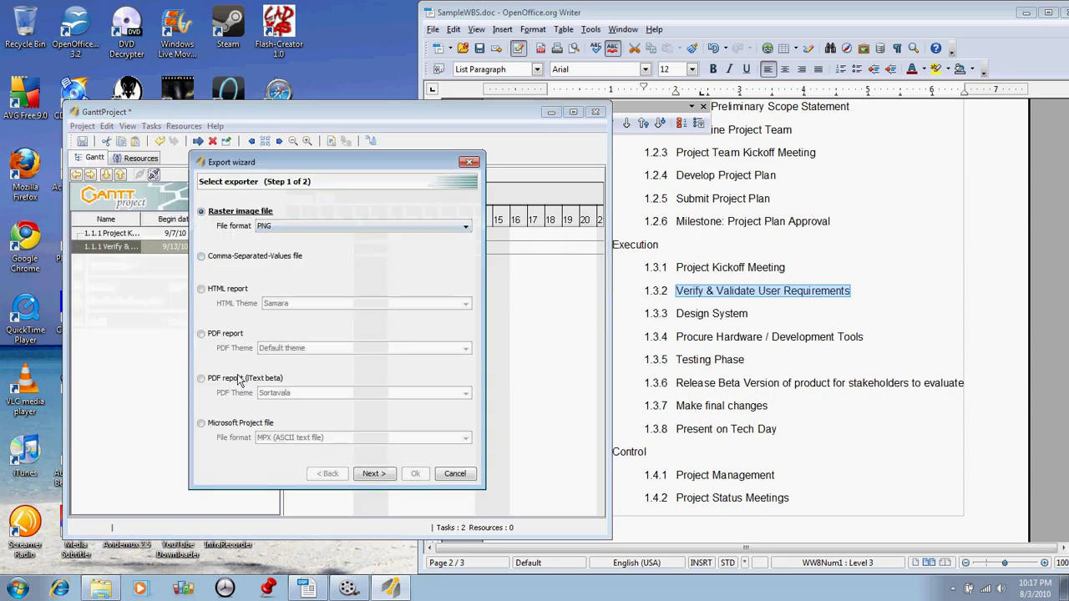
click(247, 424)
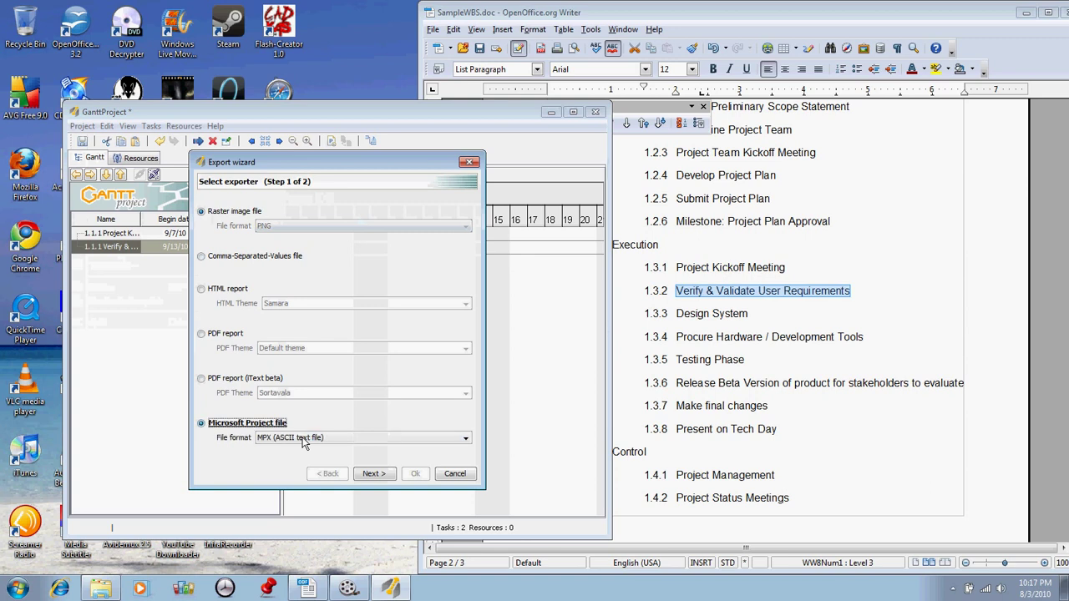
click(307, 439)
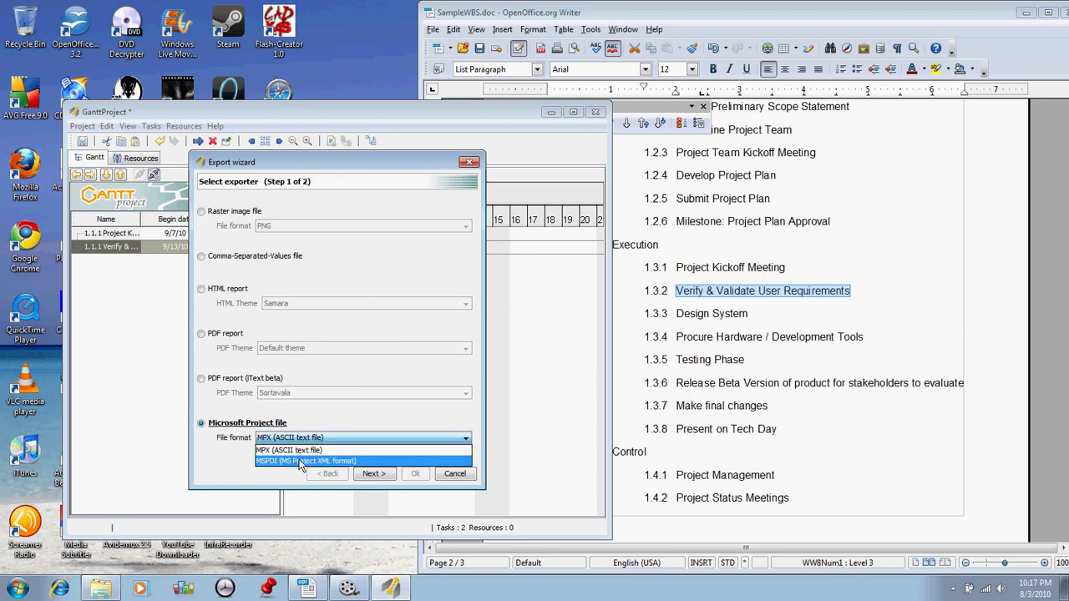
click(302, 461)
click(372, 474)
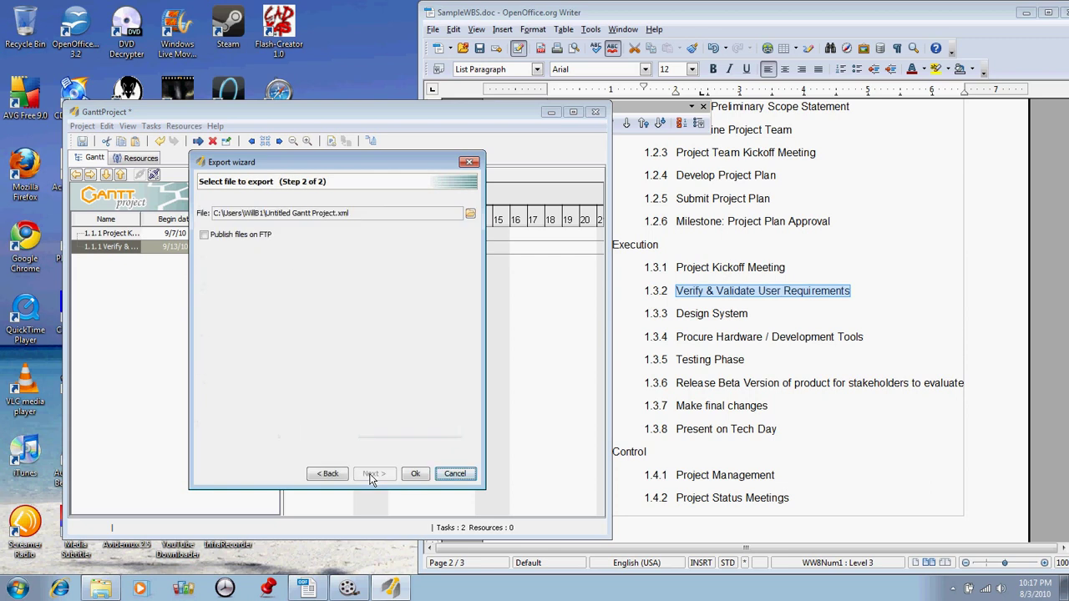
click(328, 474)
click(330, 440)
click(342, 450)
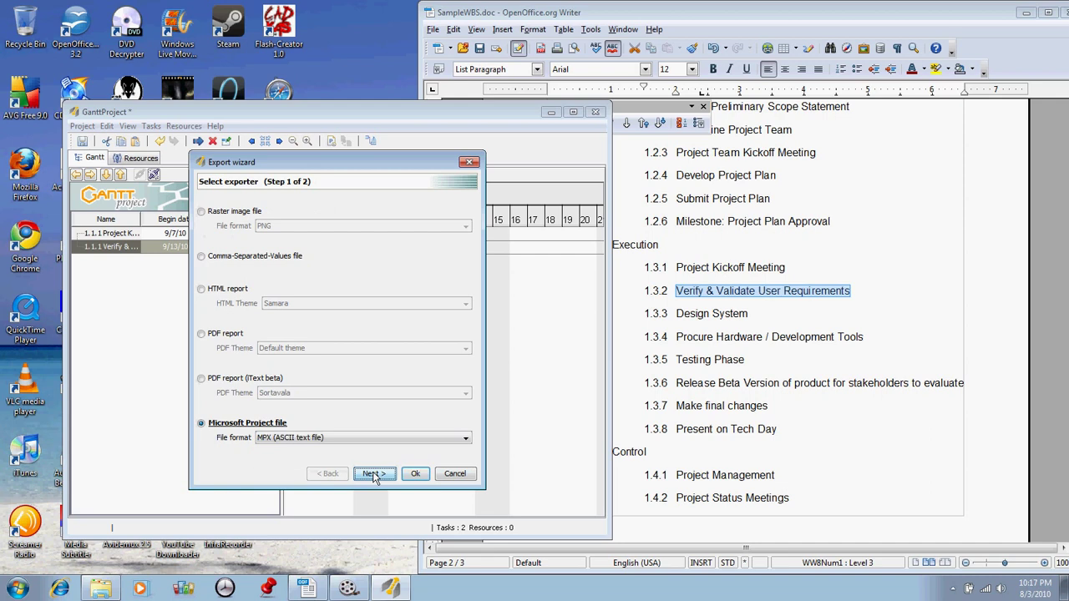
click(372, 473)
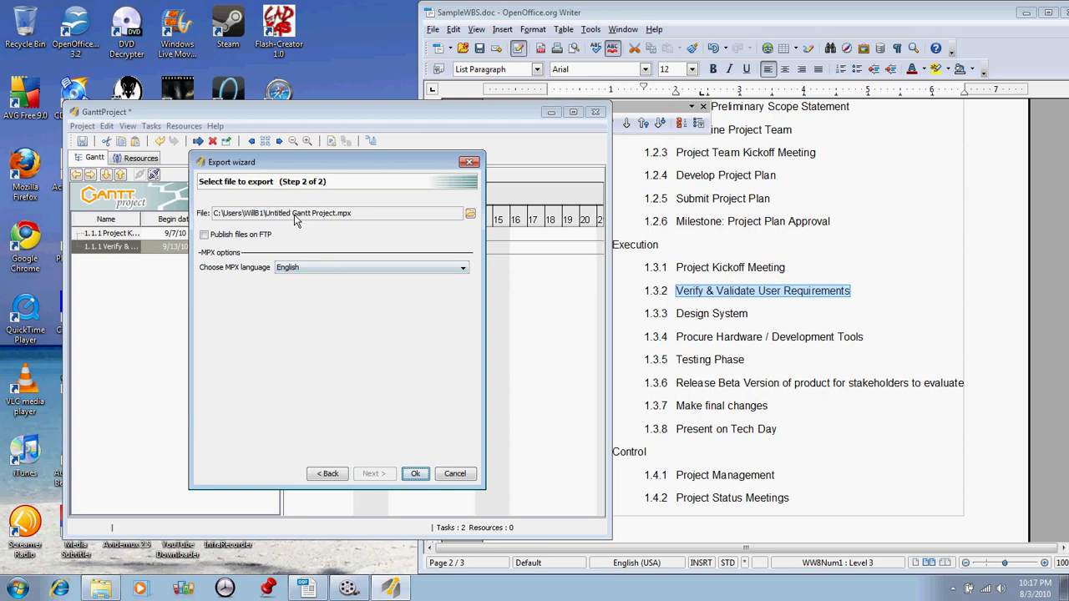
click(326, 474)
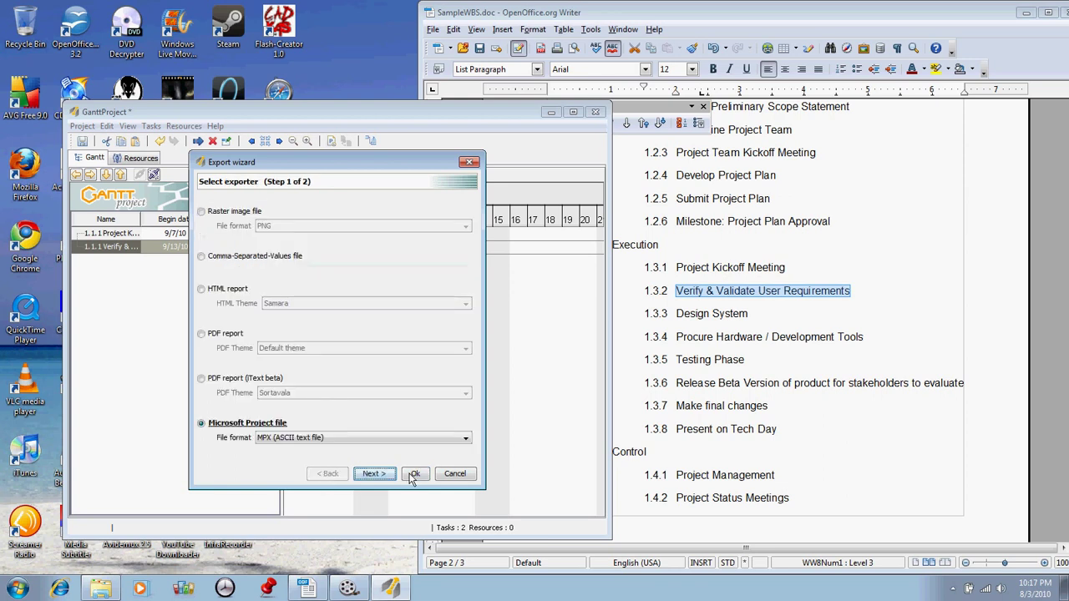
click(454, 474)
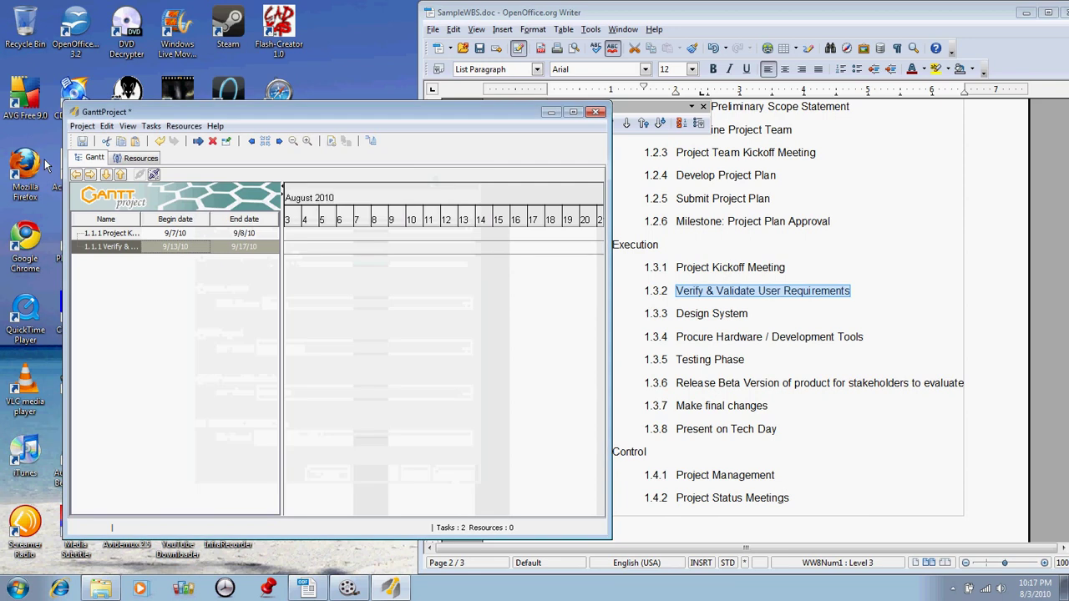
click(82, 126)
Step: Save the project under the file name UDM_NSBE.gan
click(108, 207)
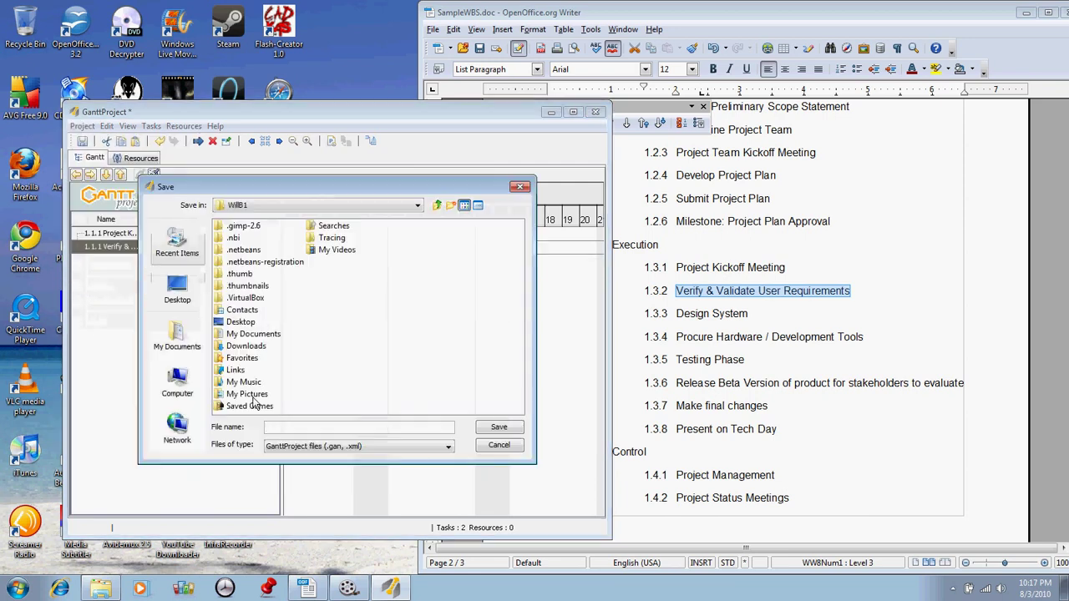
click(285, 422)
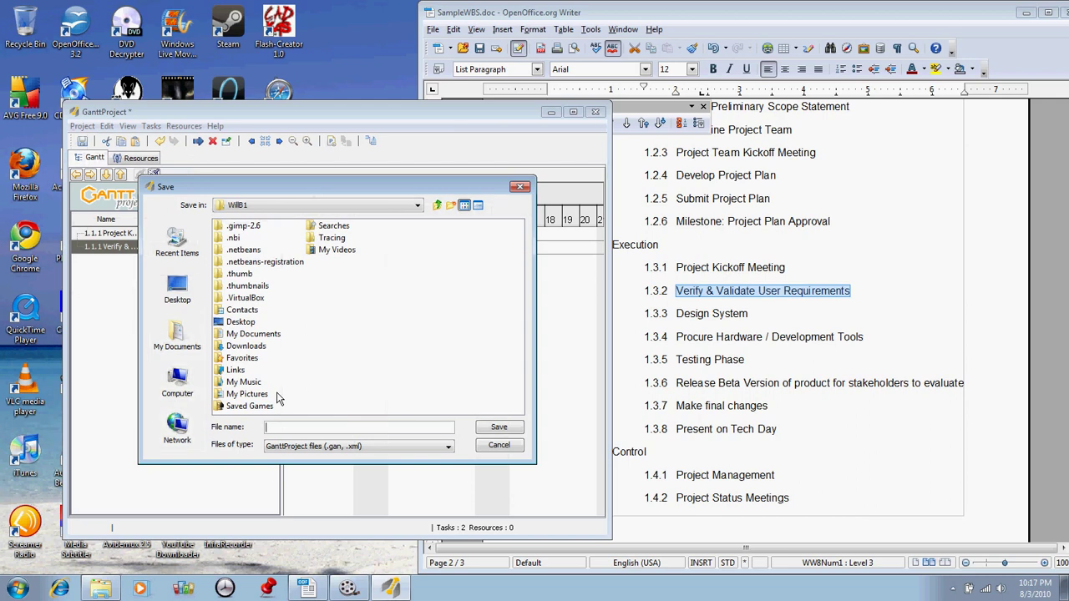
text(UDM_NSBE)
click(496, 429)
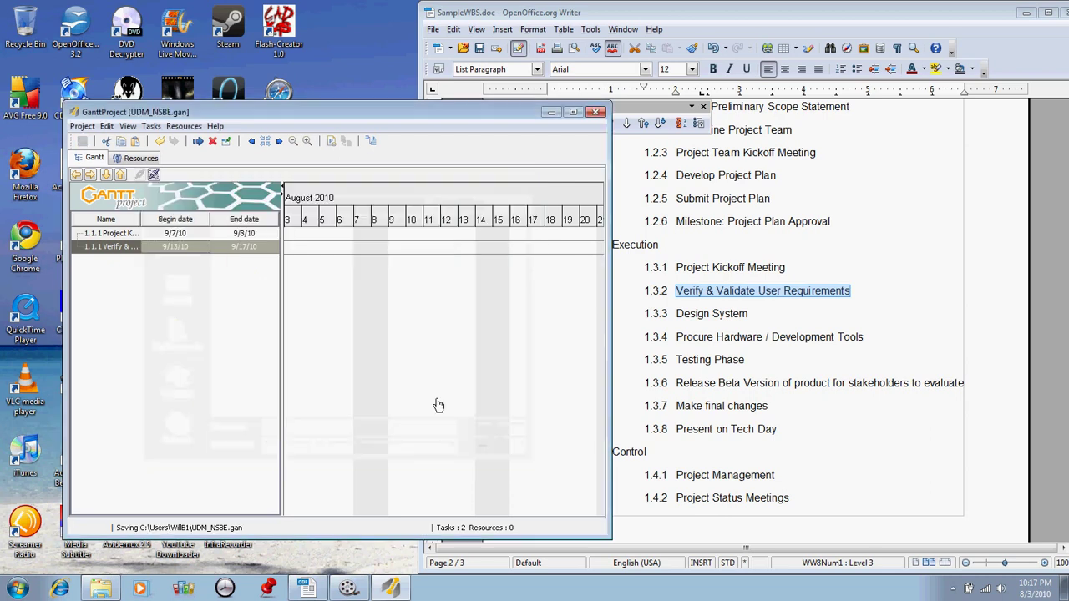
Step: Export the project as a Microsoft Project MPX file and reach the file-name step
click(81, 125)
click(140, 244)
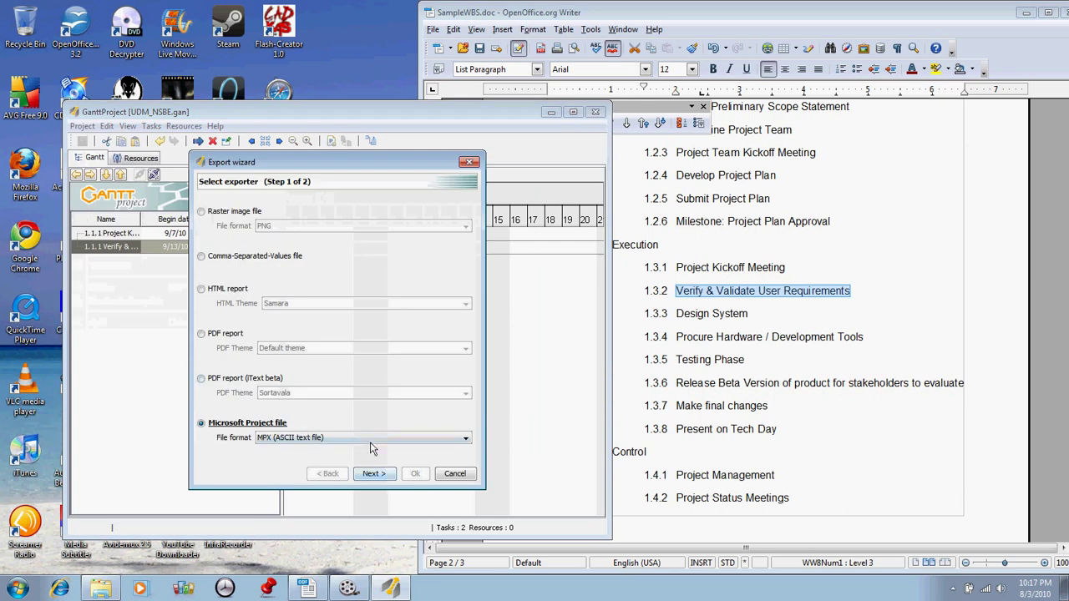
click(372, 438)
click(367, 451)
click(374, 473)
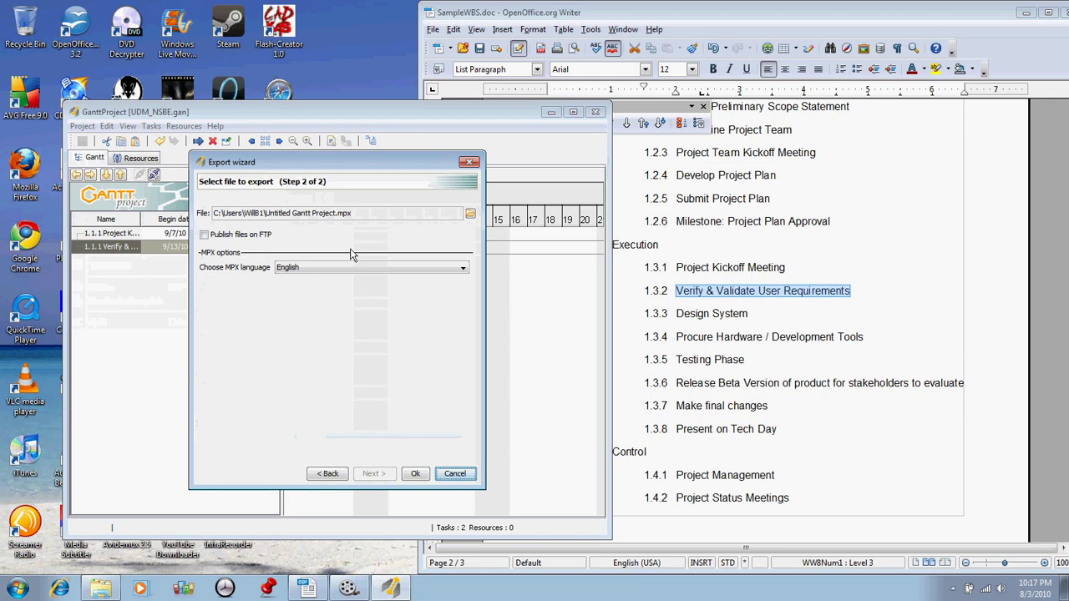
double_click(340, 216)
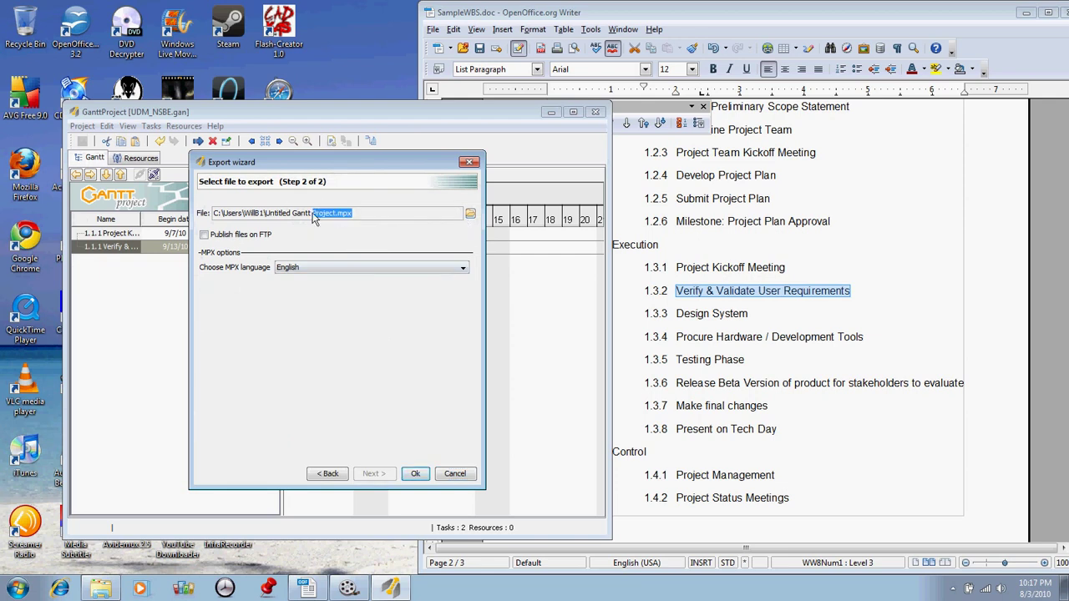
key(Left)
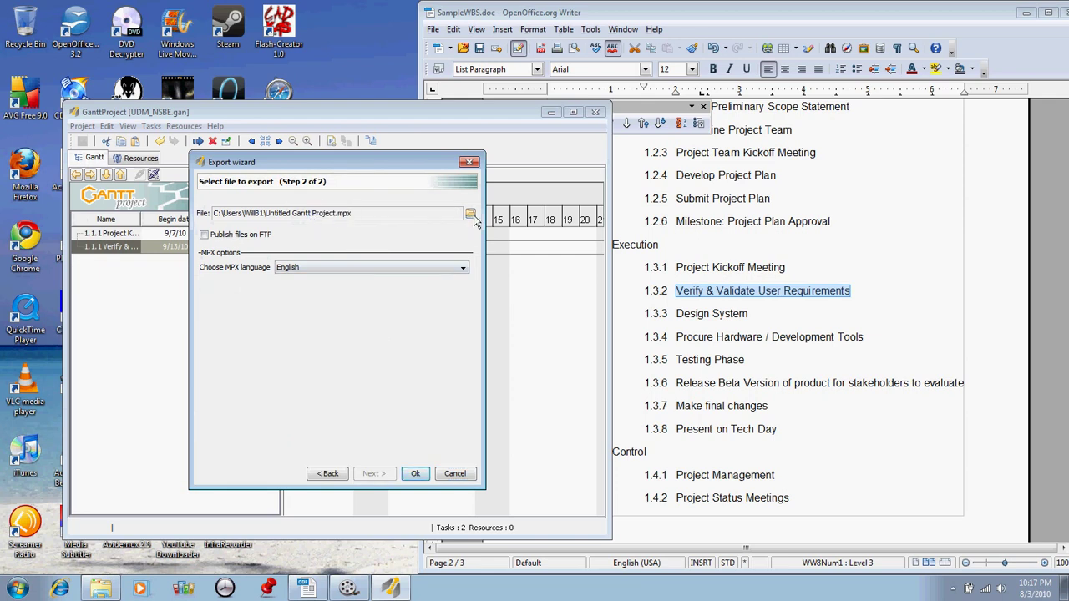